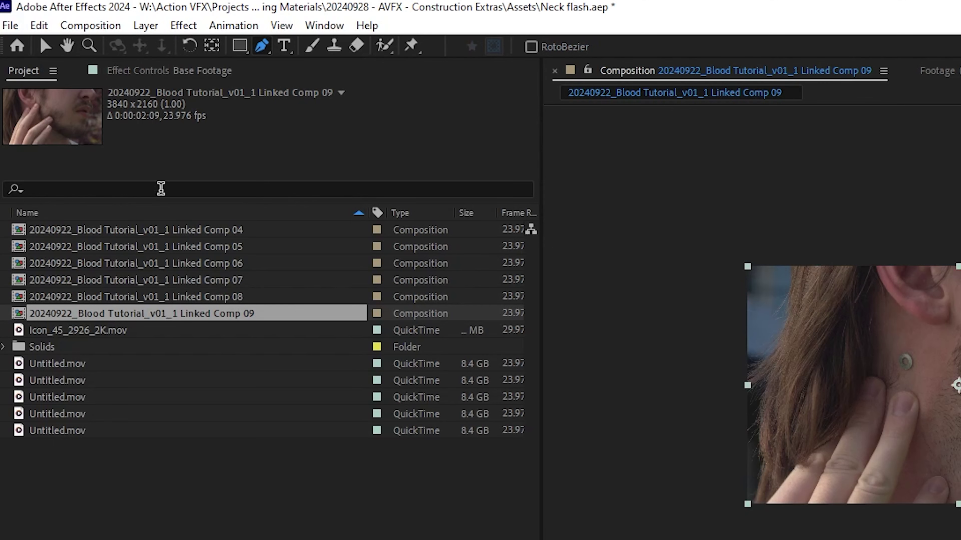
# Add a new null object layer to the comp and rename it Neck Track
pyautogui.click(147, 26)
pyautogui.moveTo(315, 49)
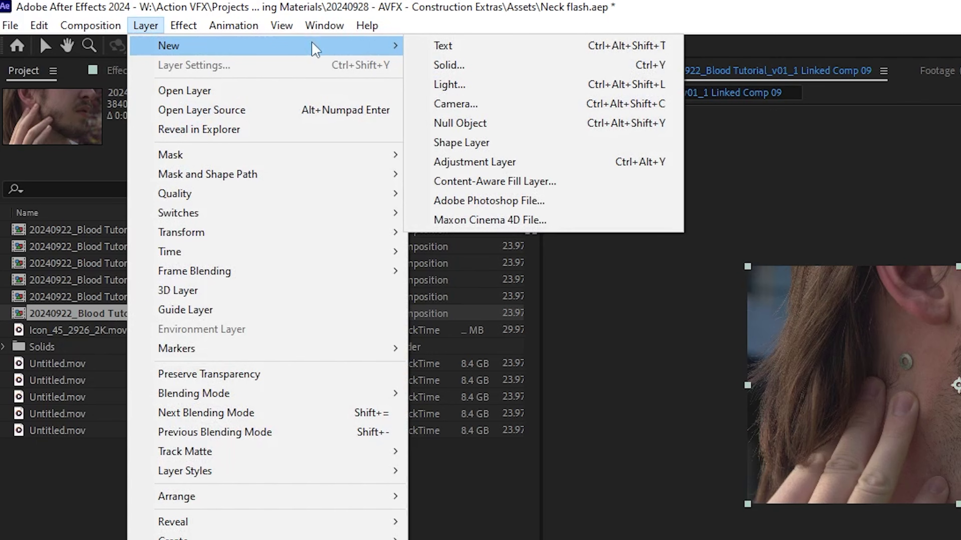
pyautogui.click(469, 124)
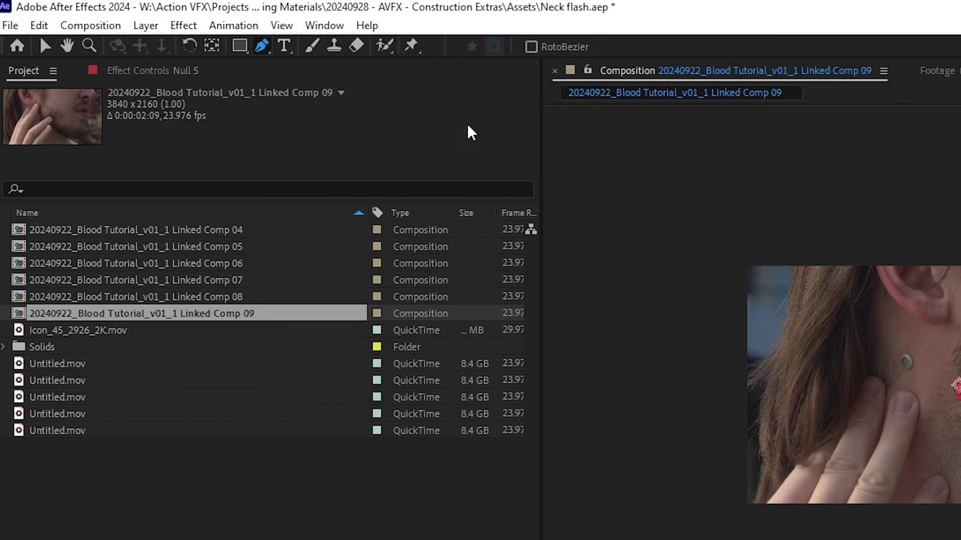
pyautogui.rightClick(181, 367)
pyautogui.click(237, 320)
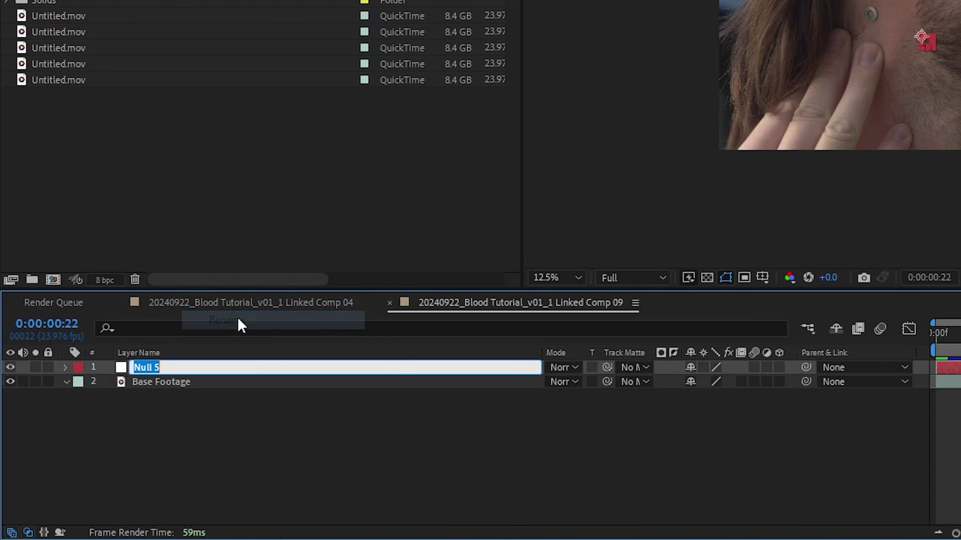
pyautogui.write('Neck Tr')
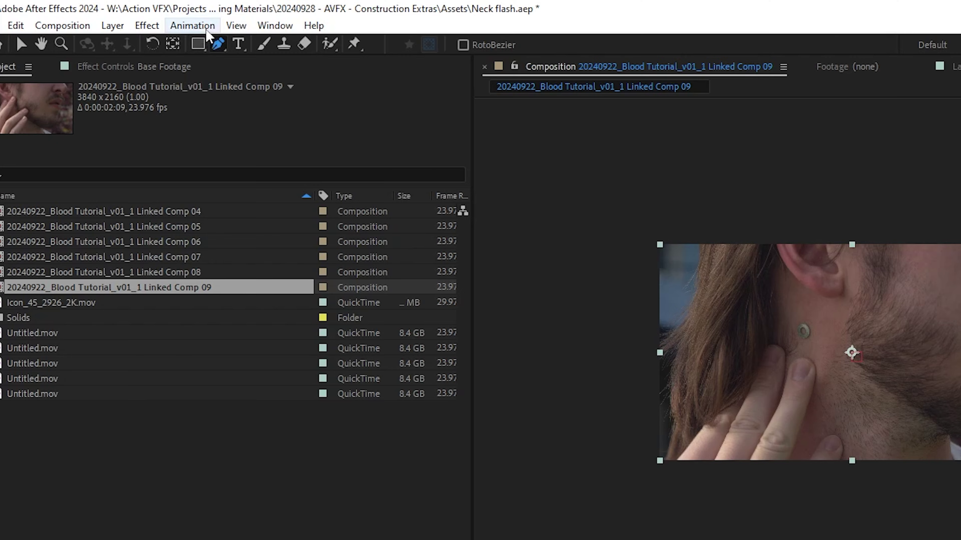
# Apply Boris FX Mocha AE tracking to the Base Footage and launch Mocha
pyautogui.click(204, 26)
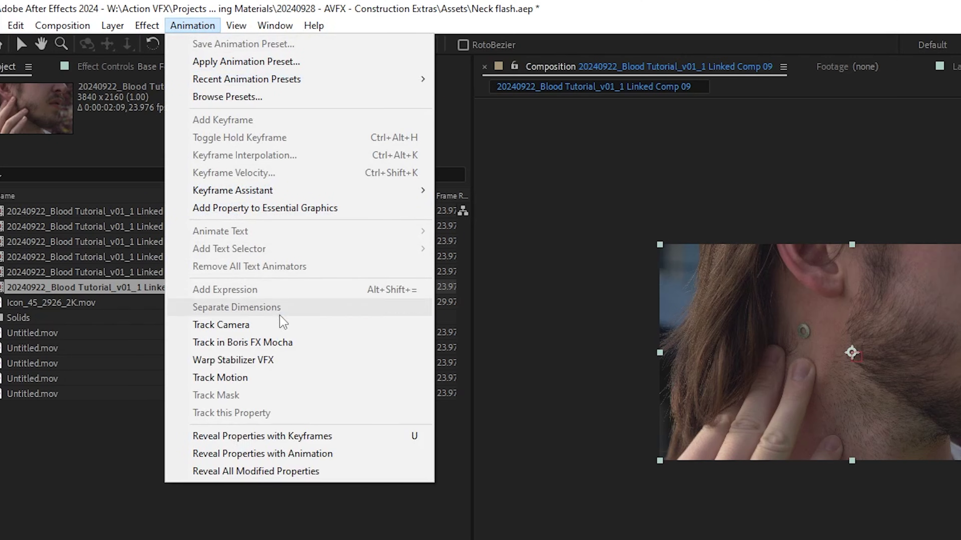
pyautogui.click(292, 344)
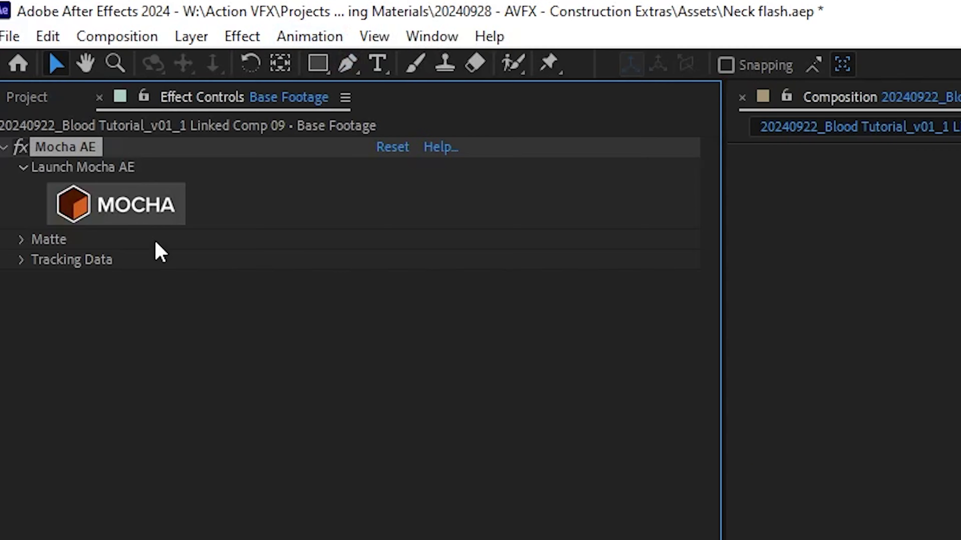
pyautogui.click(128, 218)
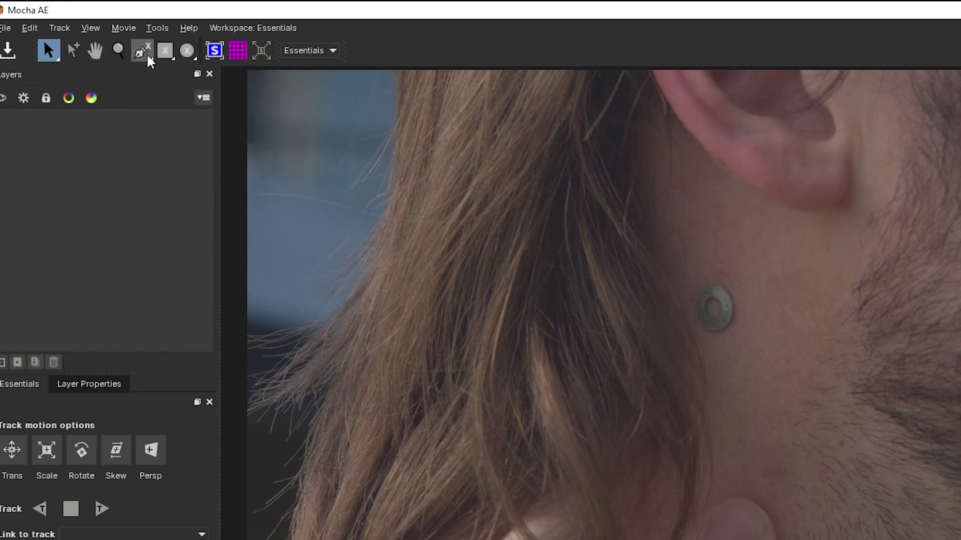
# Draw a closed X-spline around the neck washer and track it backwards through the shot
pyautogui.click(143, 49)
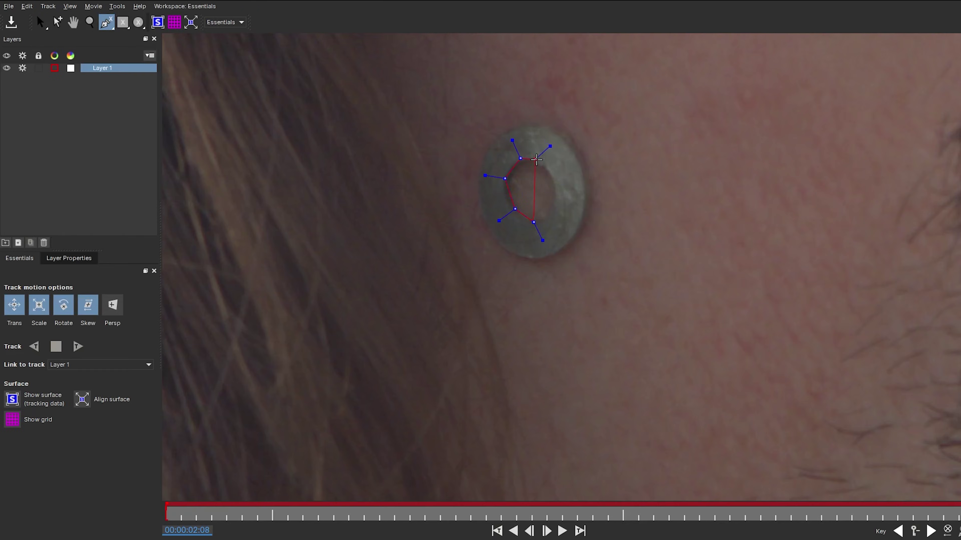
pyautogui.rightClick(557, 211)
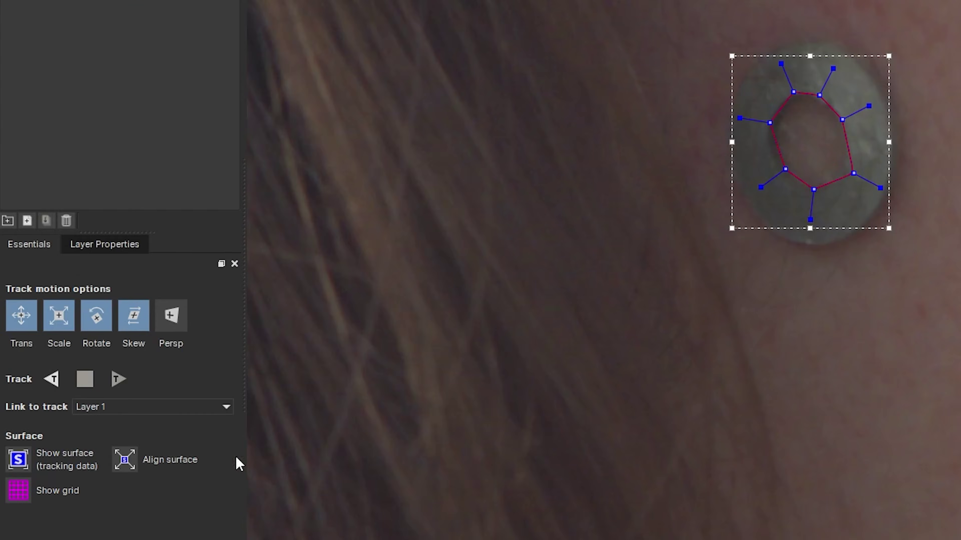
pyautogui.click(55, 385)
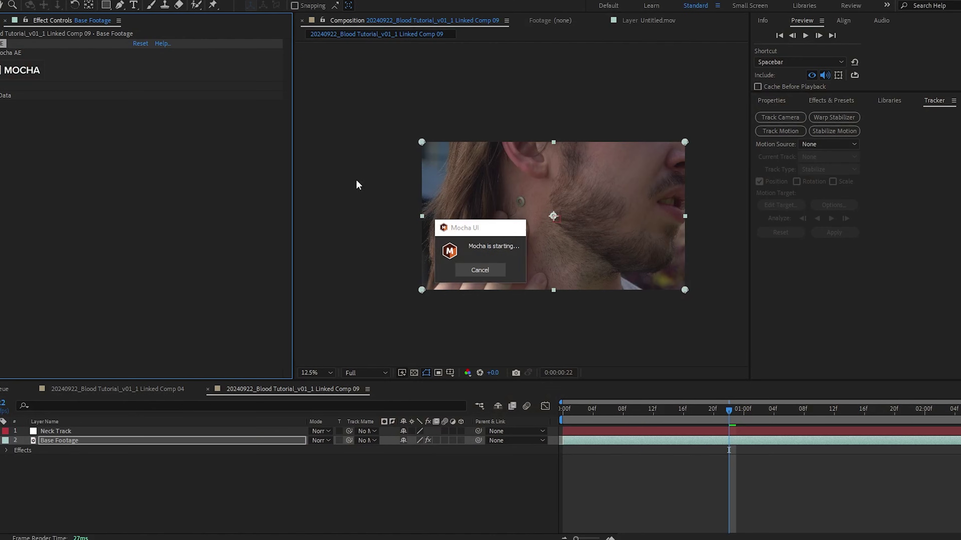
# Create track data from Mocha and export it as Corner Pin (Support Motion Blur) to Neck Track
pyautogui.click(0, 95)
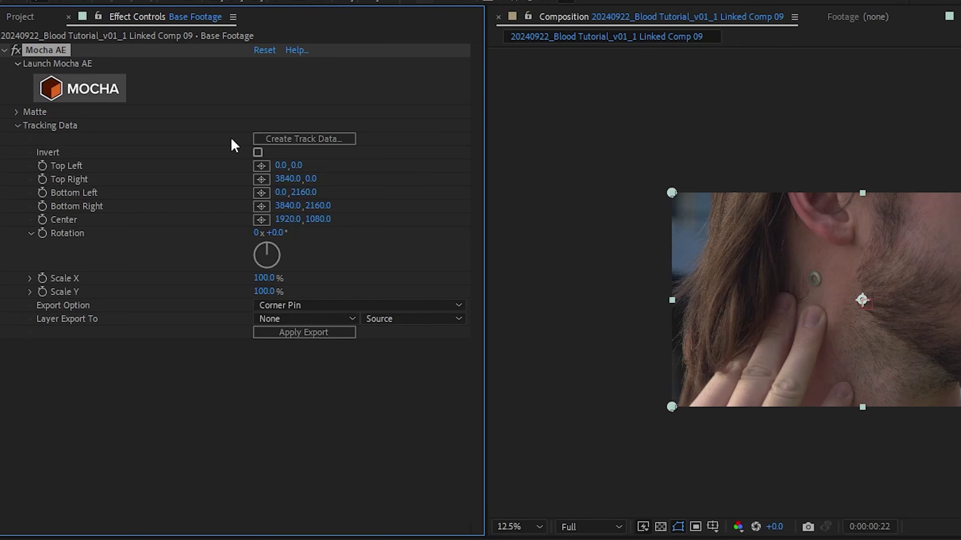
pyautogui.click(281, 140)
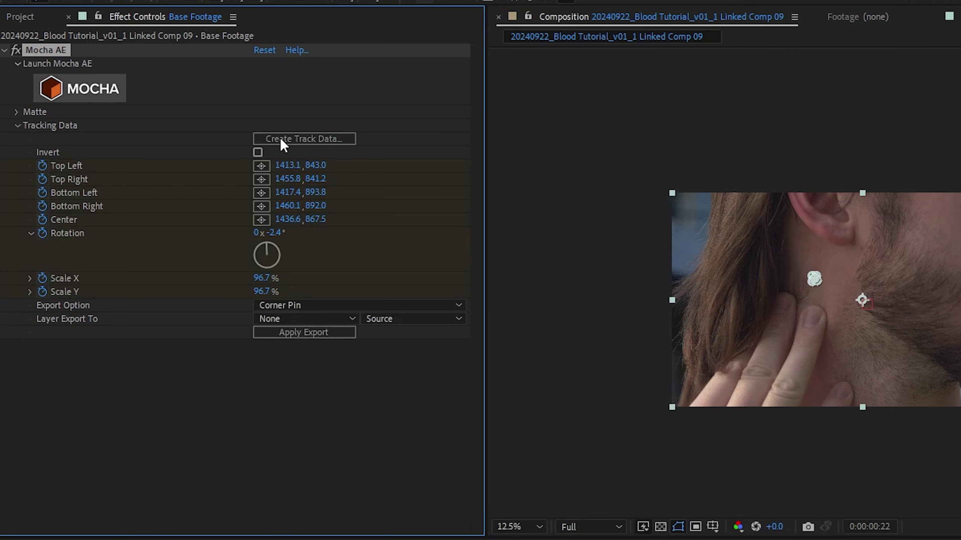
pyautogui.click(348, 305)
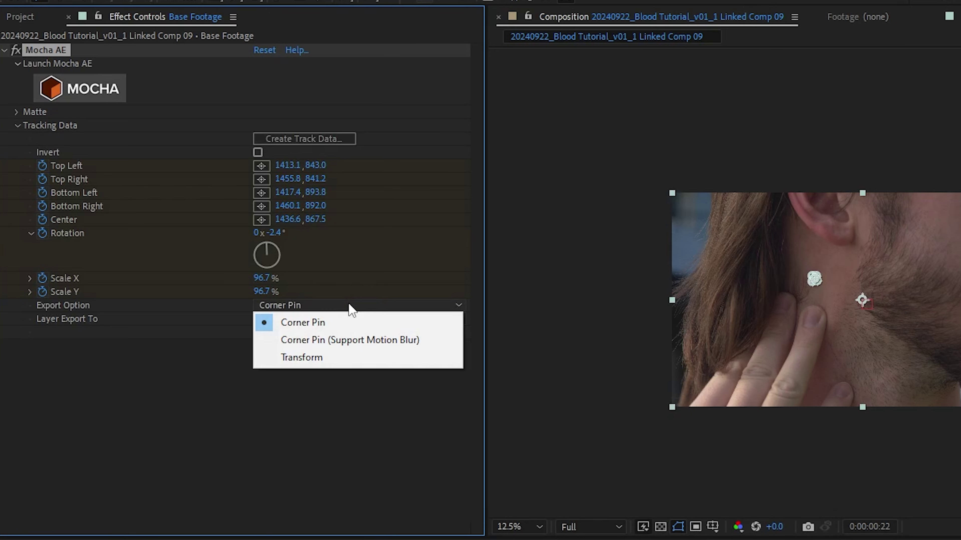
pyautogui.click(354, 341)
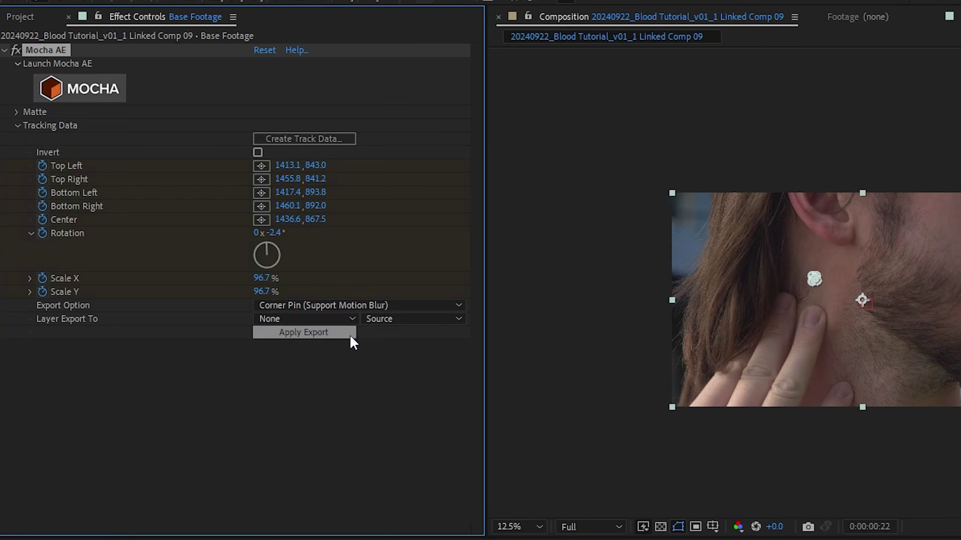
pyautogui.click(348, 320)
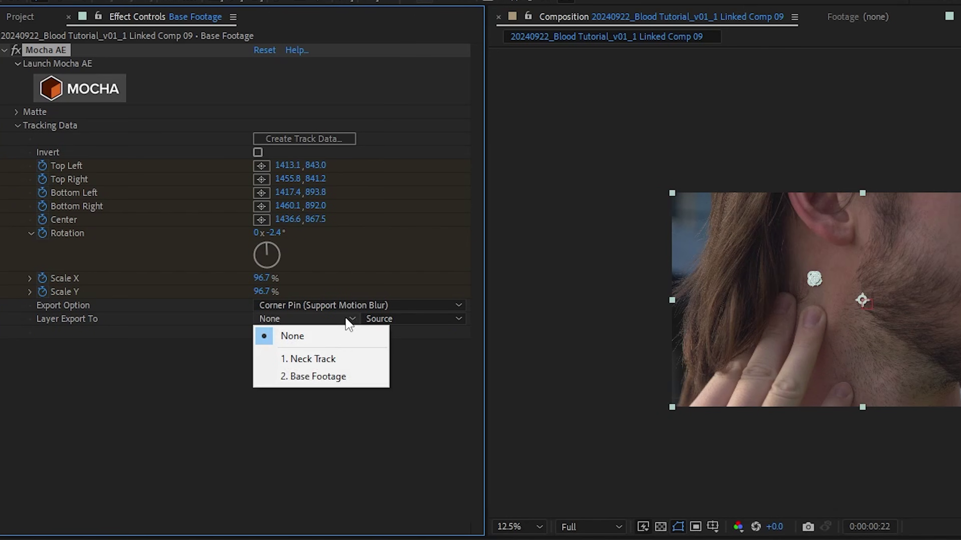
pyautogui.click(341, 357)
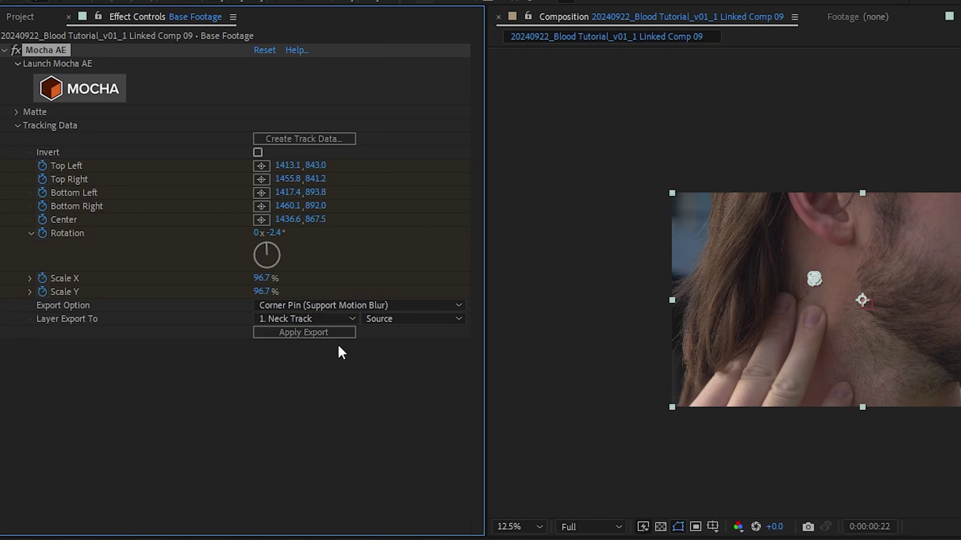
# Create a comp-size white solid layer and hide it to view the footage
pyautogui.click(94, 17)
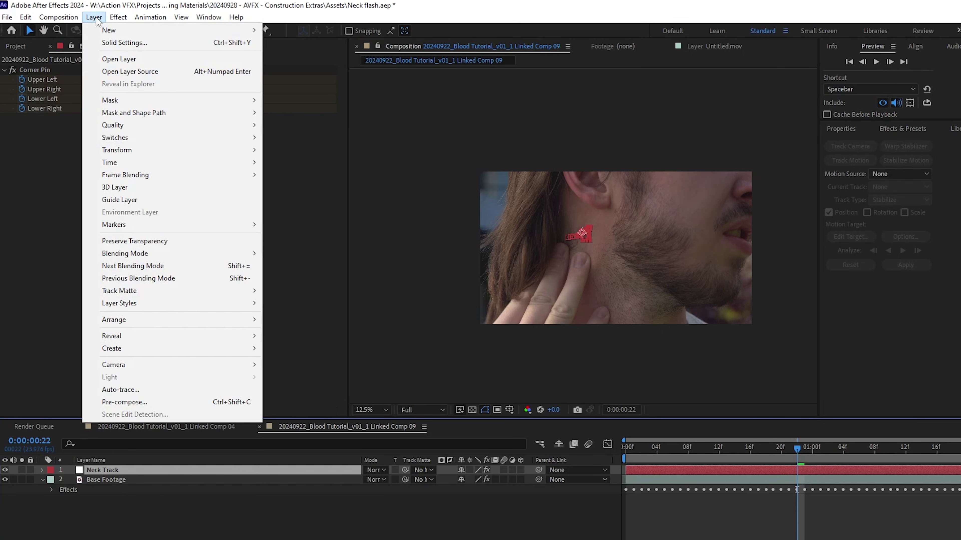
pyautogui.moveTo(109, 29)
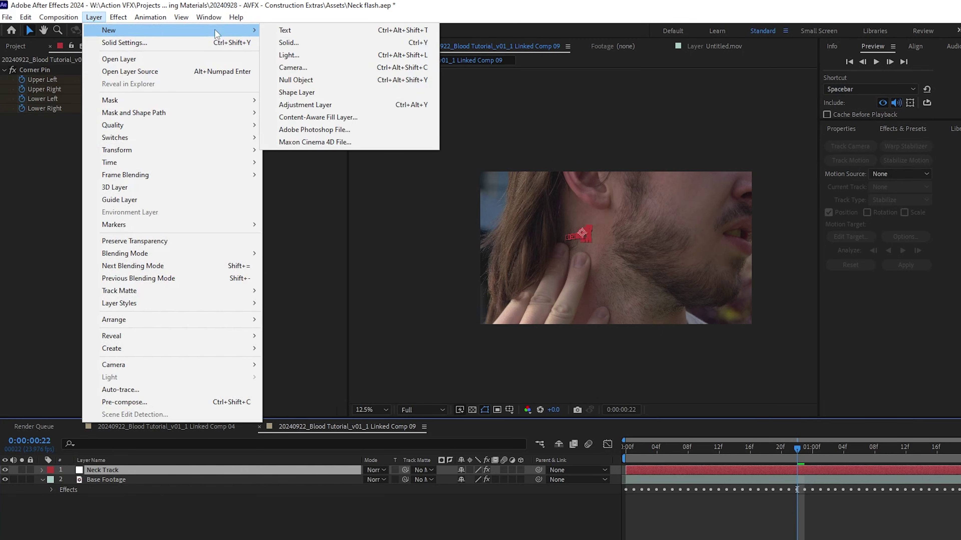
pyautogui.click(287, 40)
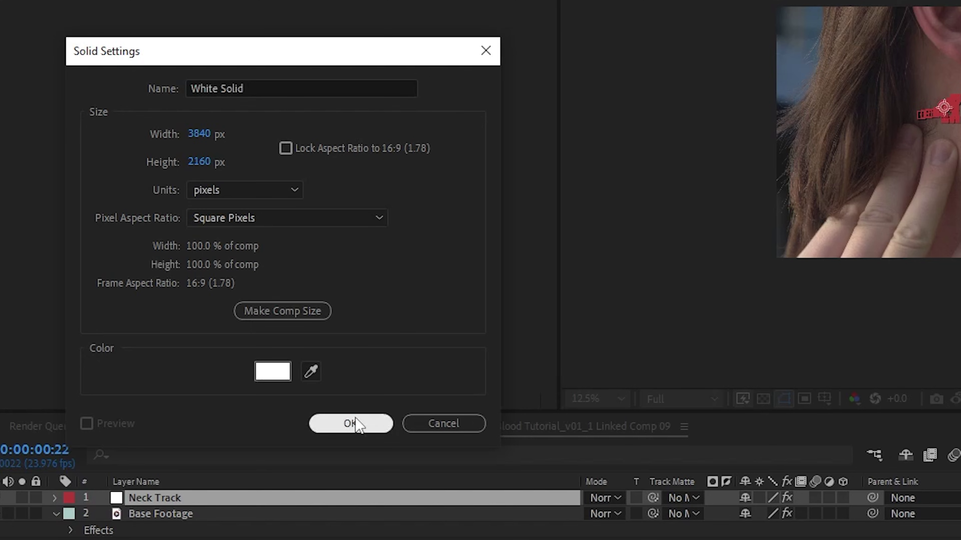
pyautogui.click(354, 423)
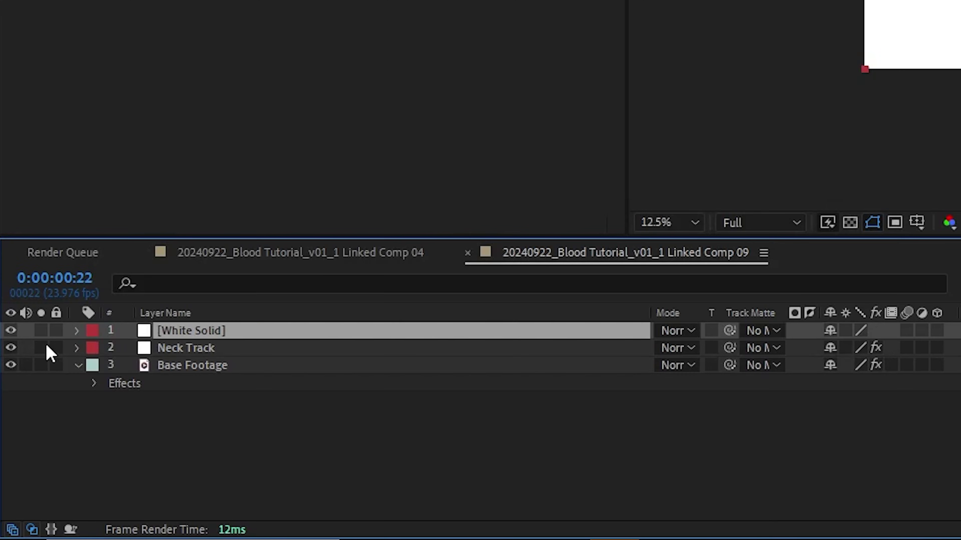
pyautogui.click(10, 330)
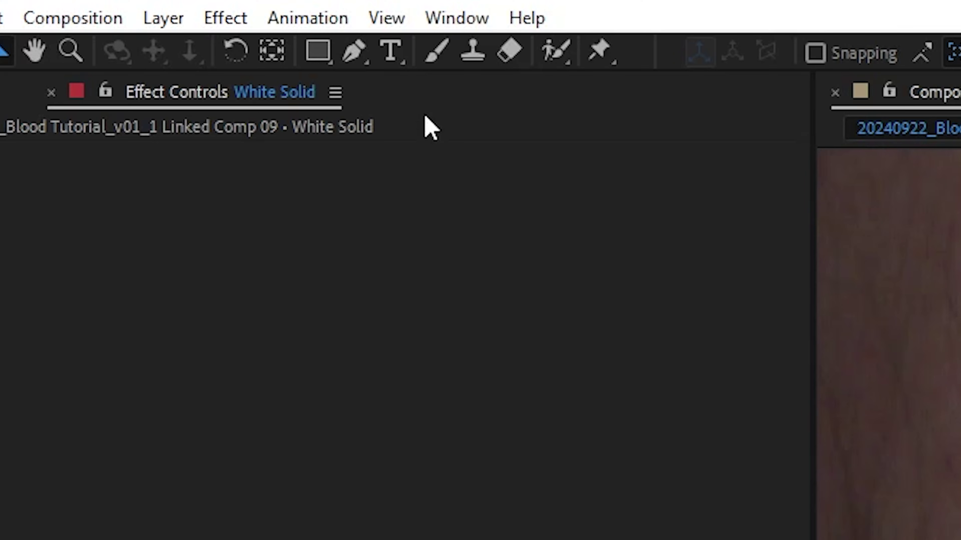
# Mask the solid to the washer hole with feather 19 and parent it to Neck Track
pyautogui.click(354, 62)
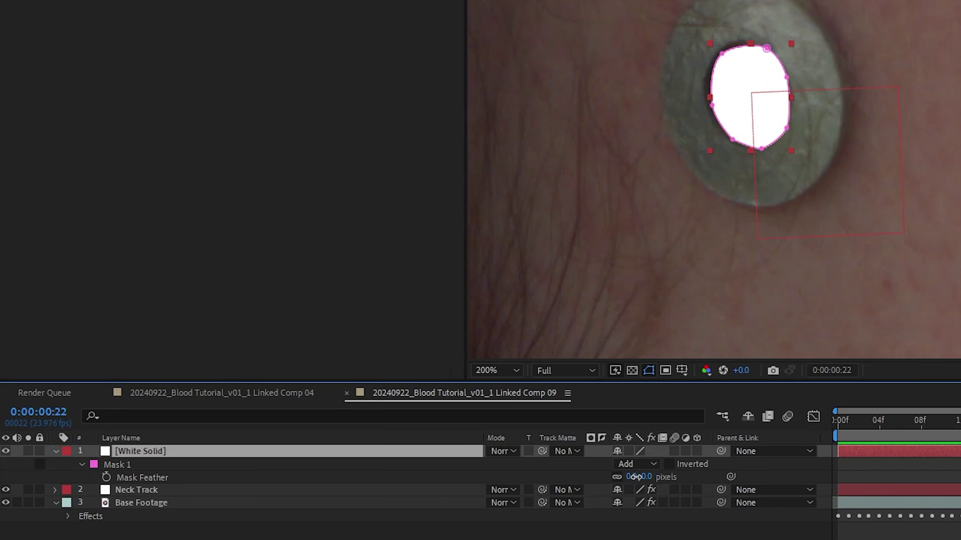
pyautogui.moveTo(639, 477); pyautogui.dragTo(658, 477)
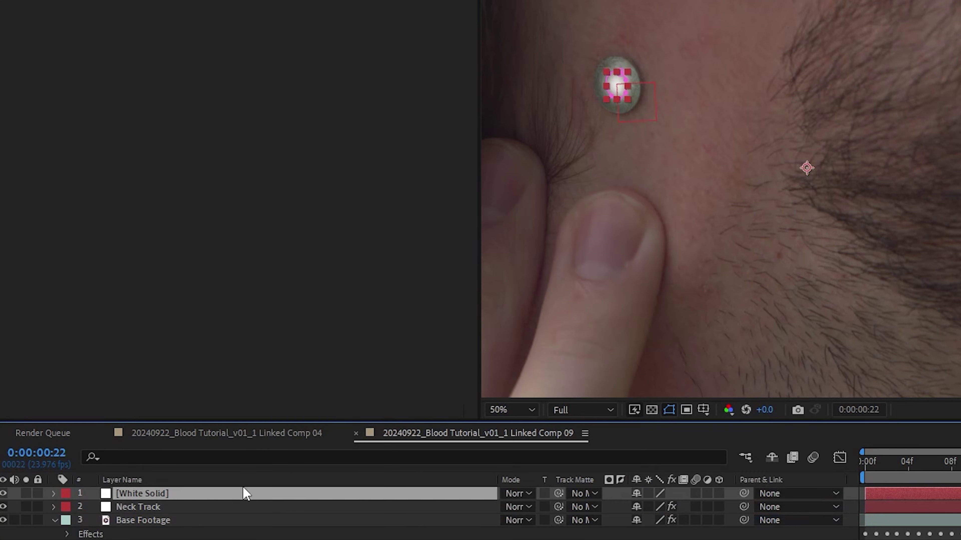
pyautogui.rightClick(234, 450)
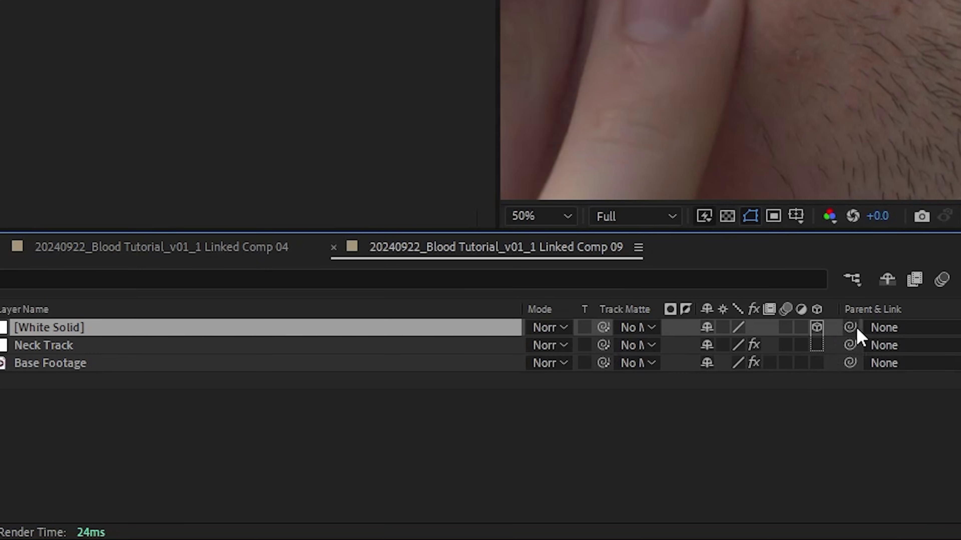
pyautogui.moveTo(856, 329); pyautogui.dragTo(281, 352)
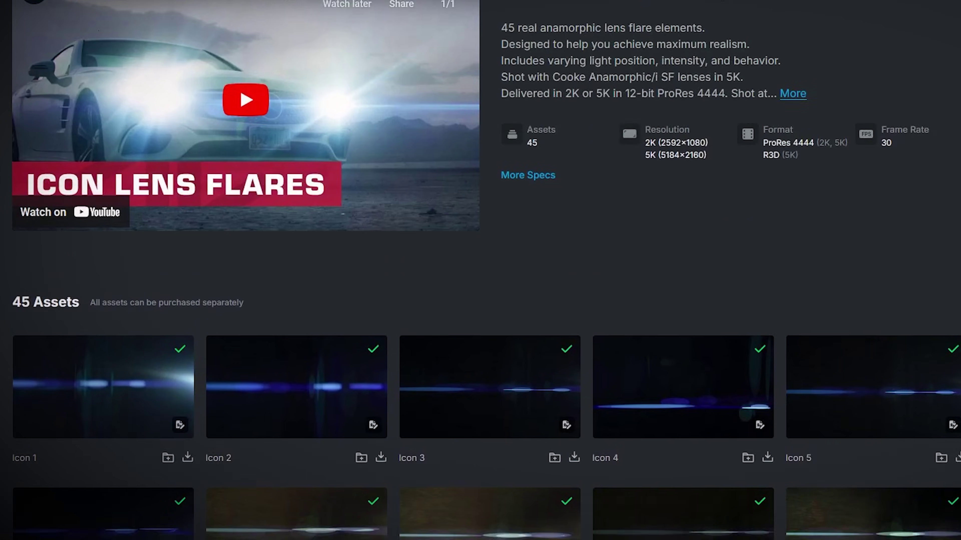
# Scroll through the Icon Lens Flares asset grid on ActionVFX to browse the flare previews
pyautogui.scroll(-6, 480, 270)
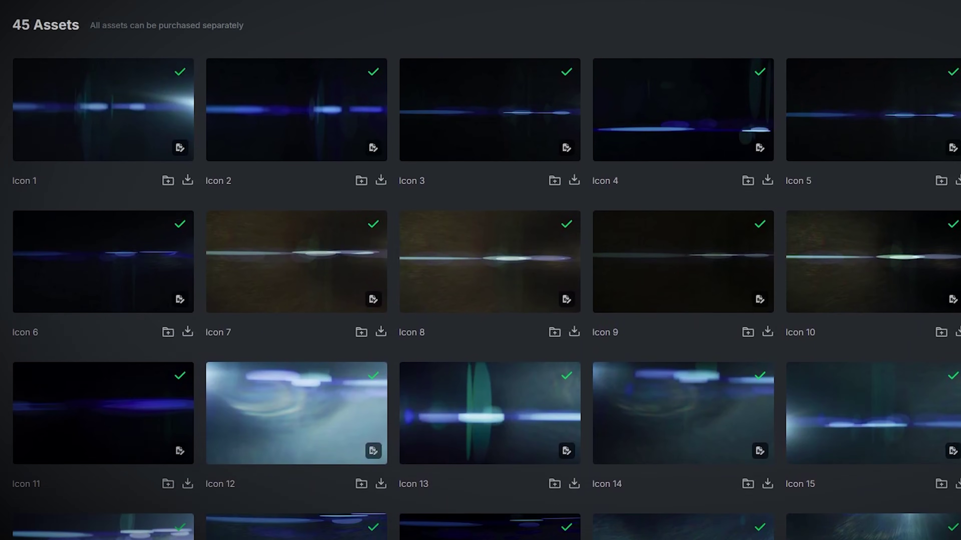
pyautogui.scroll(-8, 480, 270)
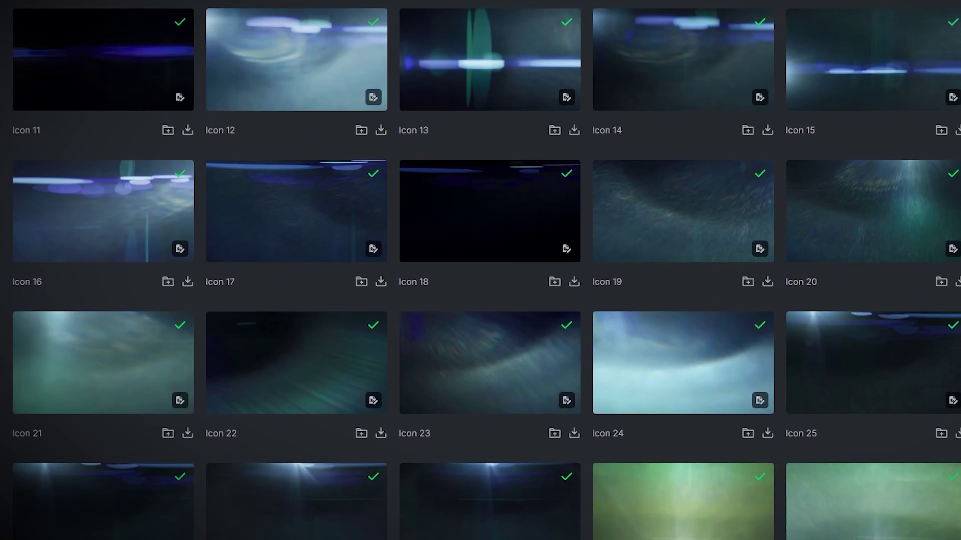
pyautogui.scroll(-8, 480, 270)
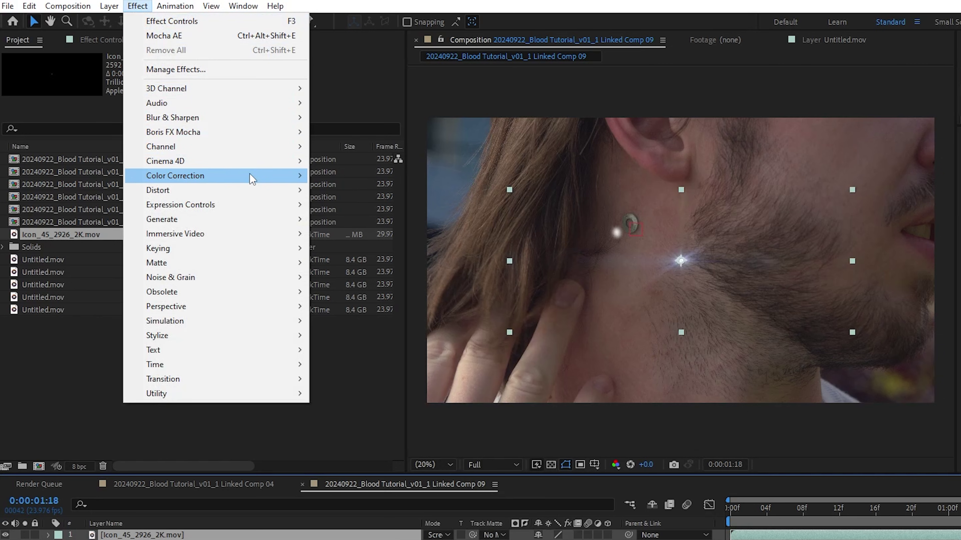
# Apply Hue/Saturation to the lens flare and shift its Master Hue toward a warm tone
pyautogui.moveTo(251, 177)
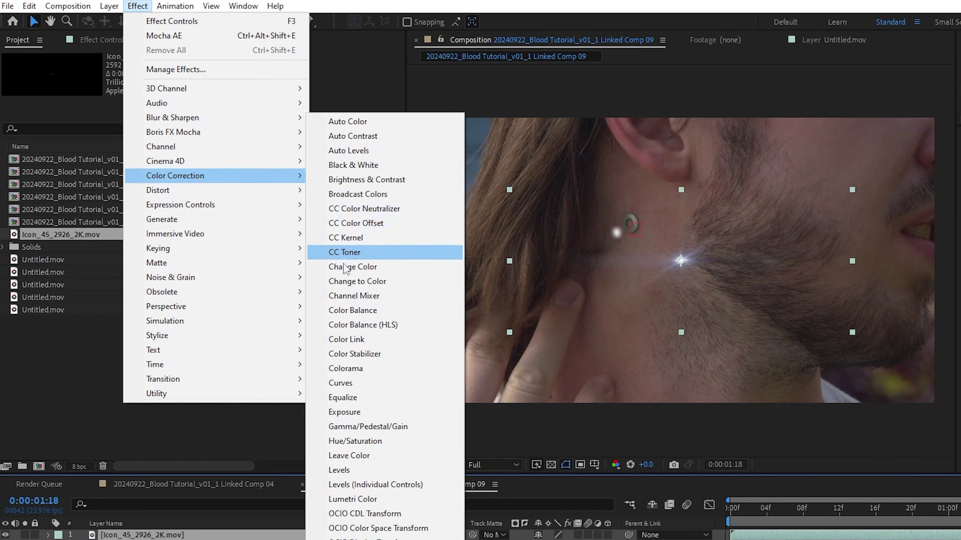
pyautogui.click(364, 441)
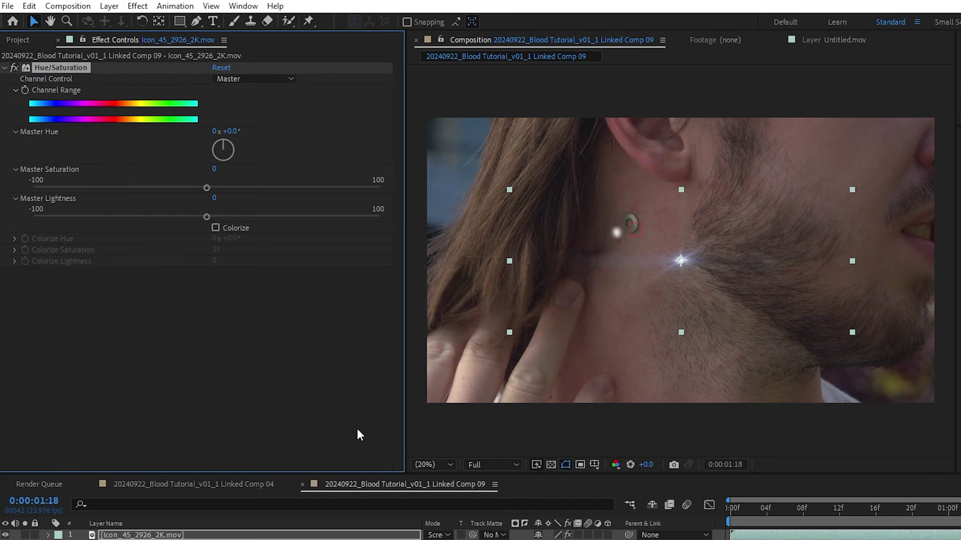
pyautogui.moveTo(223, 141); pyautogui.dragTo(230, 145)
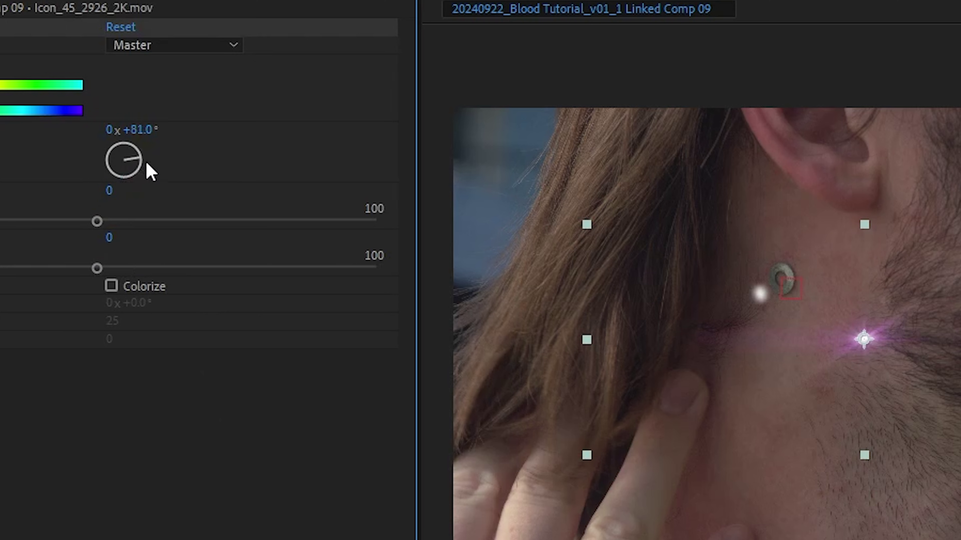
pyautogui.moveTo(150, 172); pyautogui.dragTo(162, 187)
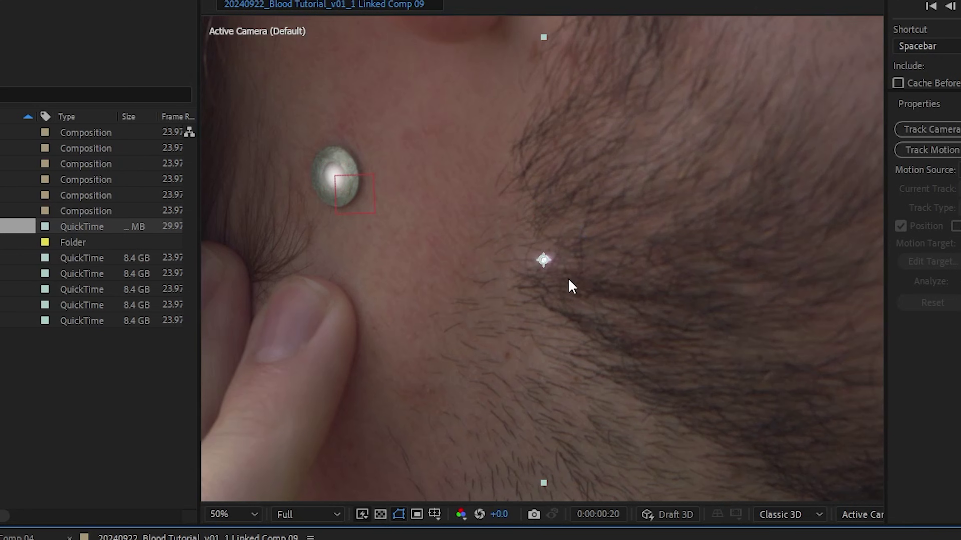
# Move the flare onto the actor's neck, make it 3D, and parent it to Neck Track
pyautogui.moveTo(571, 286); pyautogui.dragTo(348, 197)
pyautogui.rightClick(260, 467)
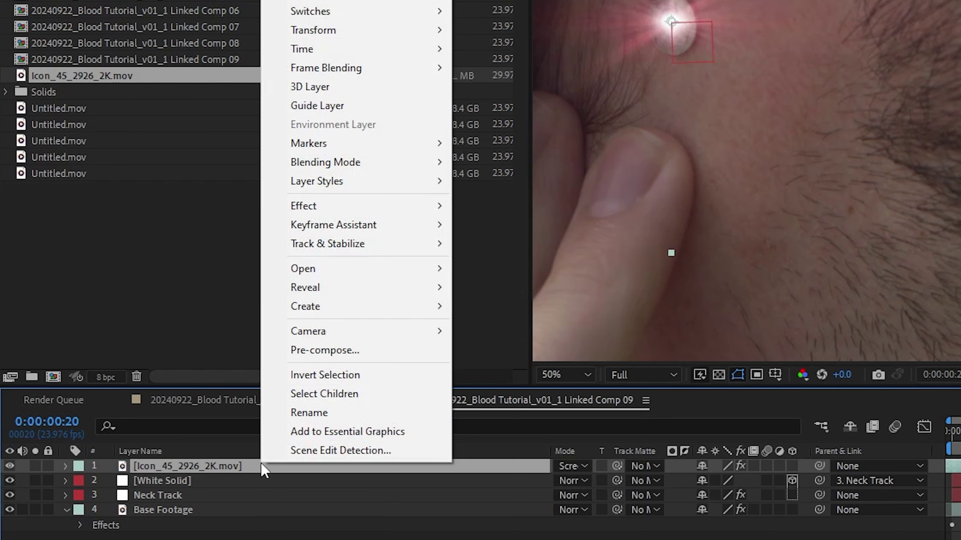
pyautogui.click(365, 90)
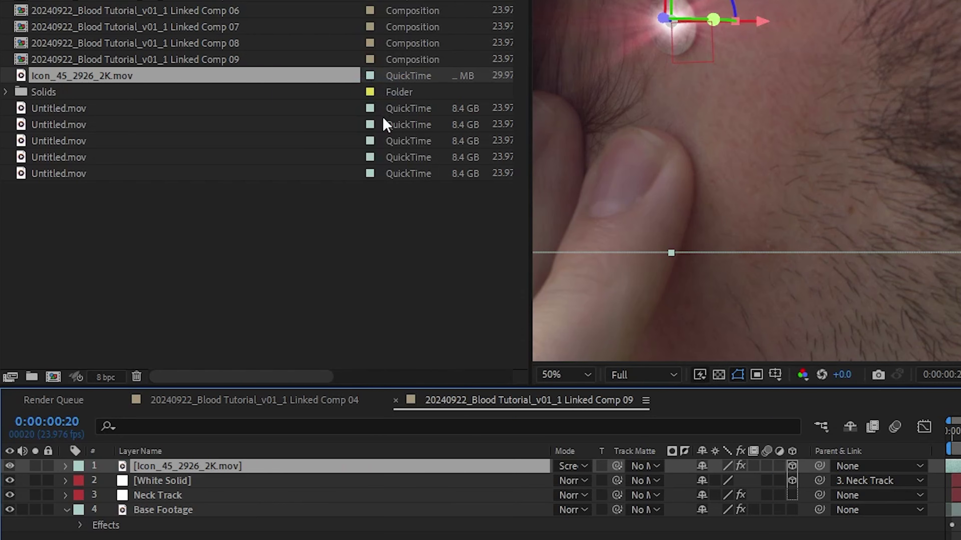
pyautogui.moveTo(820, 467); pyautogui.dragTo(287, 499)
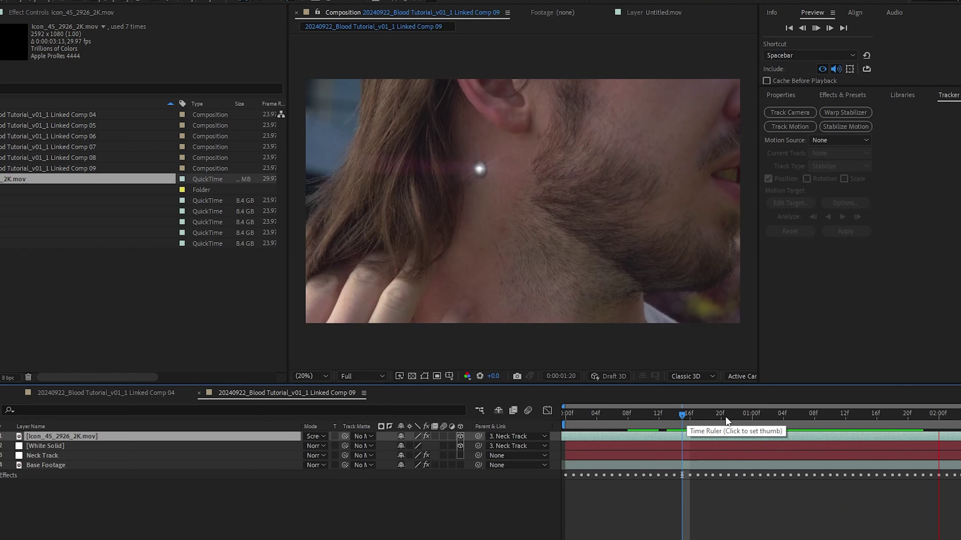
# Enable time remapping on the Icon_45 glint layer and move its 1:20 keyframe to about 1:16
pyautogui.rightClick(91, 462)
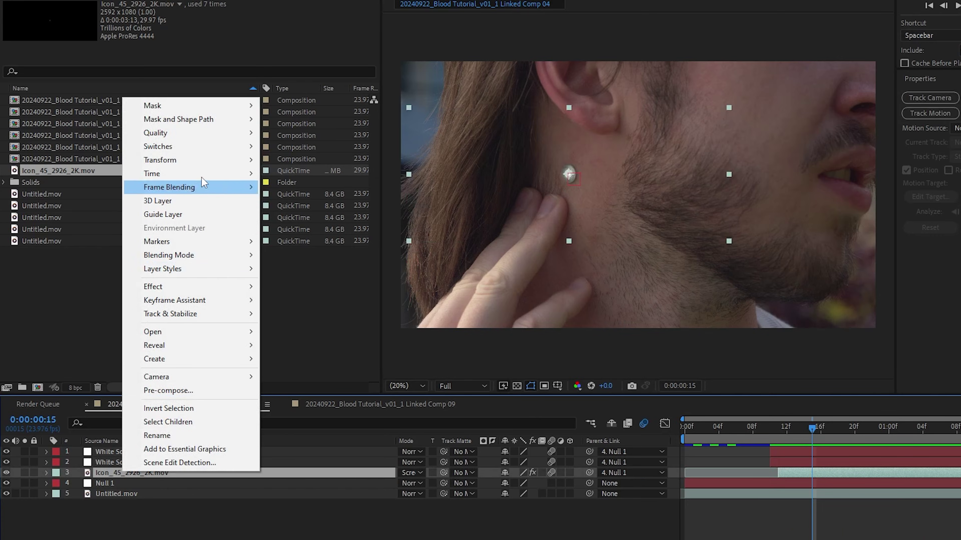
pyautogui.moveTo(212, 174)
pyautogui.click(289, 172)
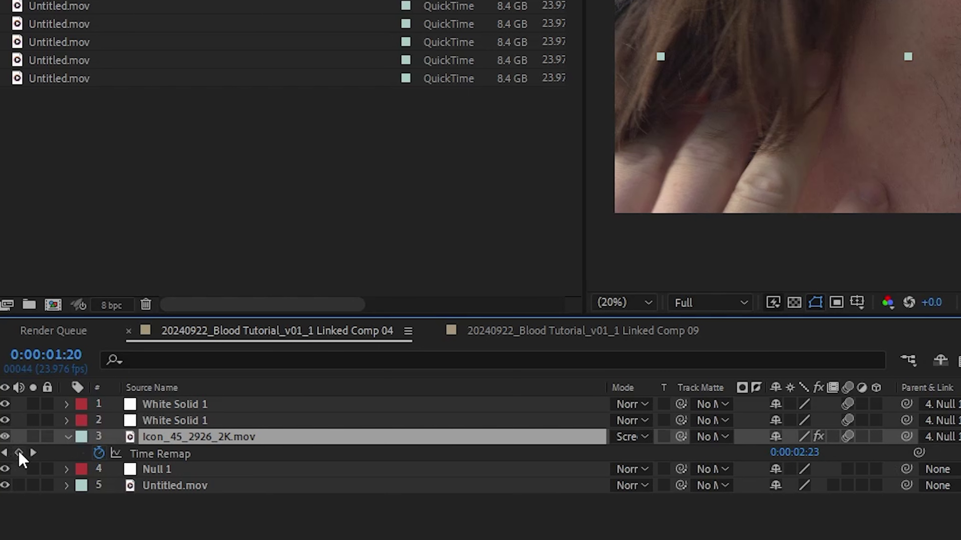
pyautogui.click(19, 454)
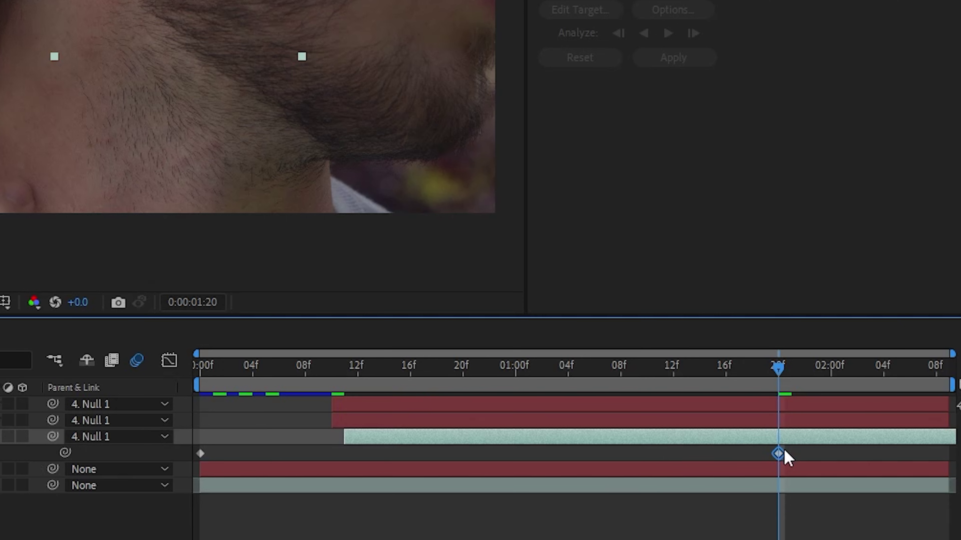
pyautogui.moveTo(782, 453); pyautogui.dragTo(720, 458)
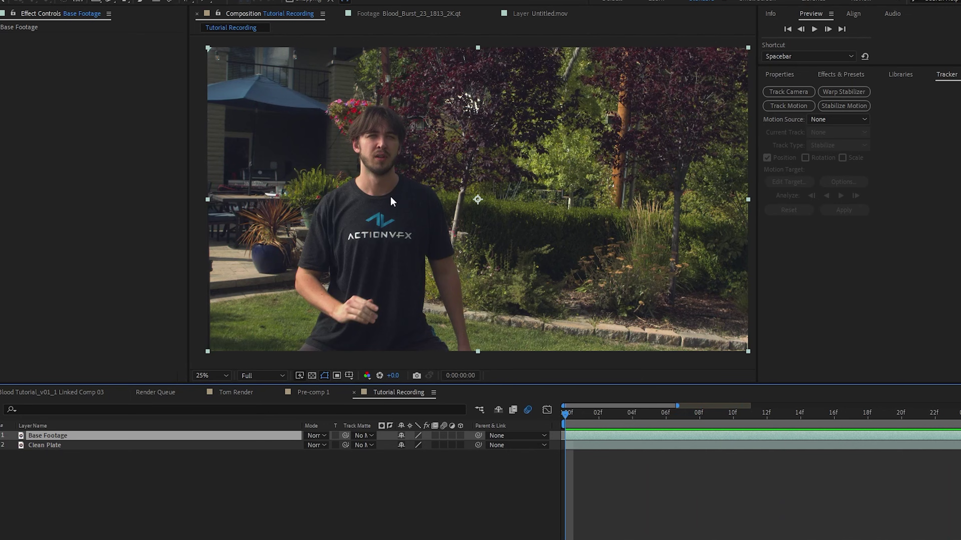
# Zoom to the actor's face and split the Base Footage layer at frame 8
pyautogui.scroll(4, 384, 165)
pyautogui.moveTo(332, 165); pyautogui.dragTo(636, 379)
pyautogui.click(698, 413)
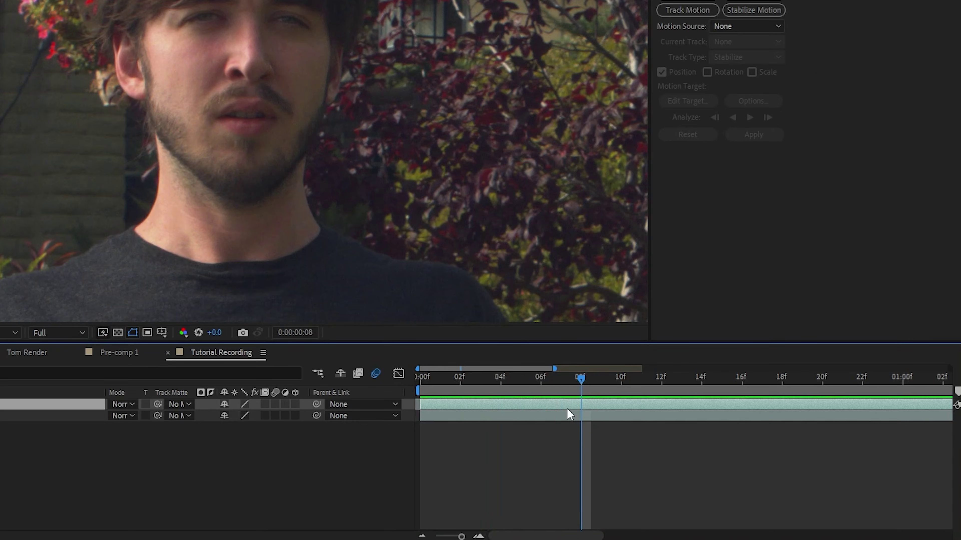
pyautogui.hotkey('ctrl', 'shift', 'd')
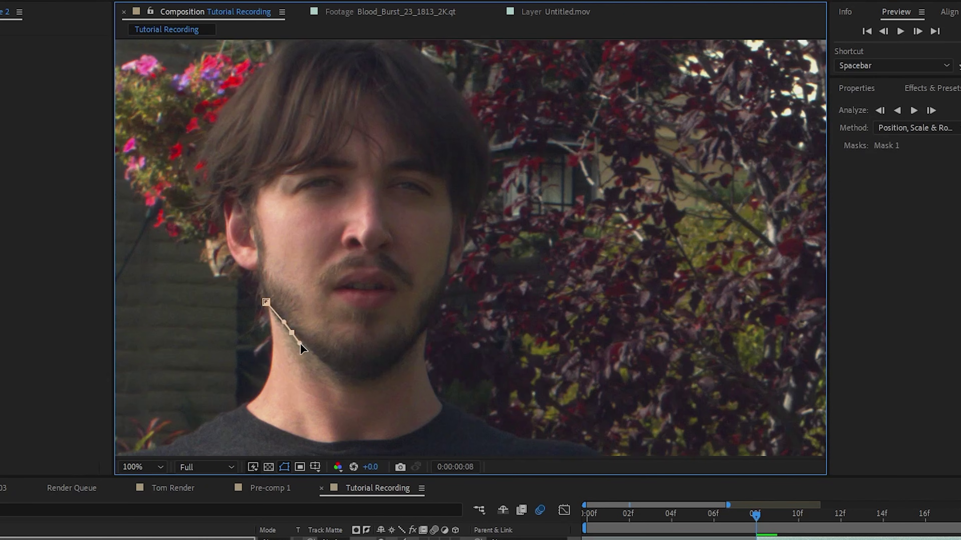
# Draw a Pen mask around the actor's head and set it to Subtract
pyautogui.moveTo(188, 245); pyautogui.dragTo(245, 235)
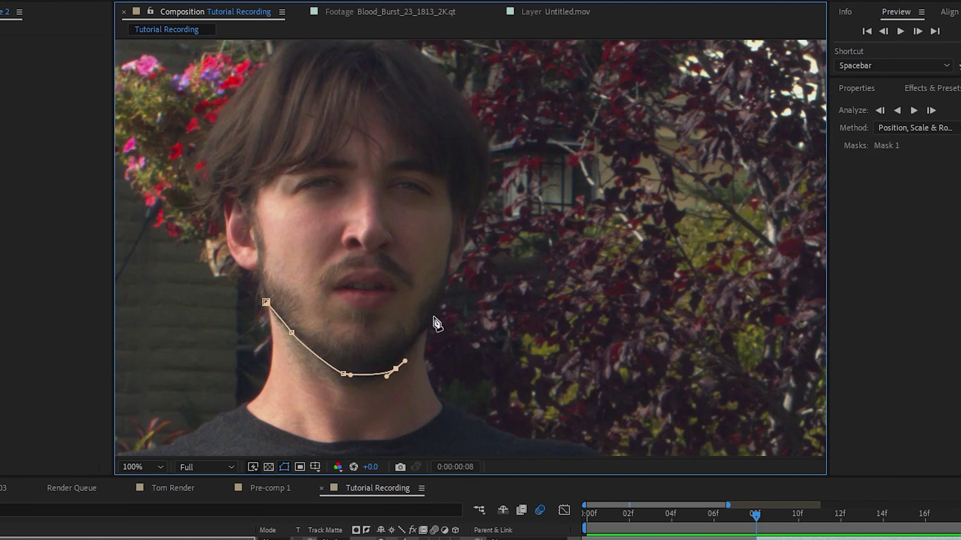
pyautogui.click(440, 299)
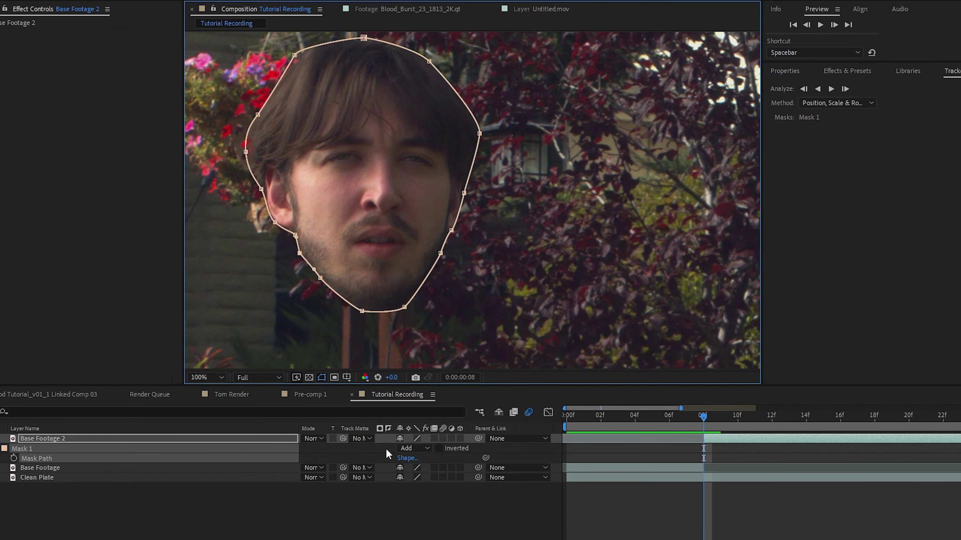
pyautogui.click(409, 448)
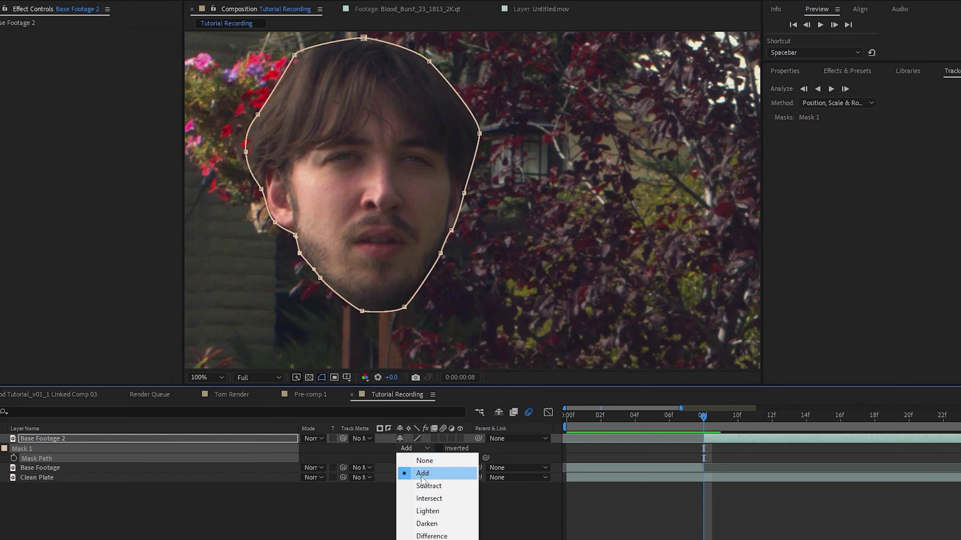
pyautogui.click(425, 486)
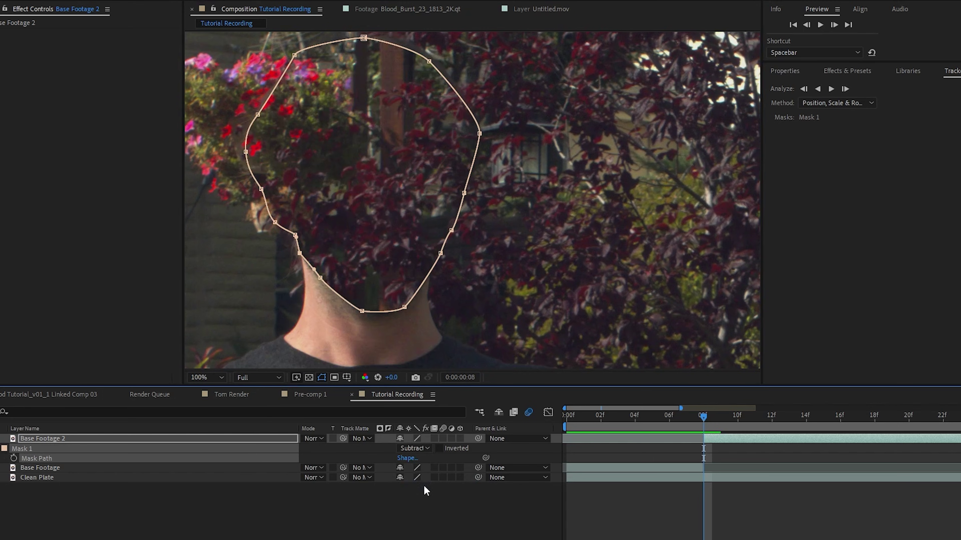
# Track the head mask forward, expand it outward, and set its feather to 10 pixels
pyautogui.rightClick(33, 451)
pyautogui.click(58, 457)
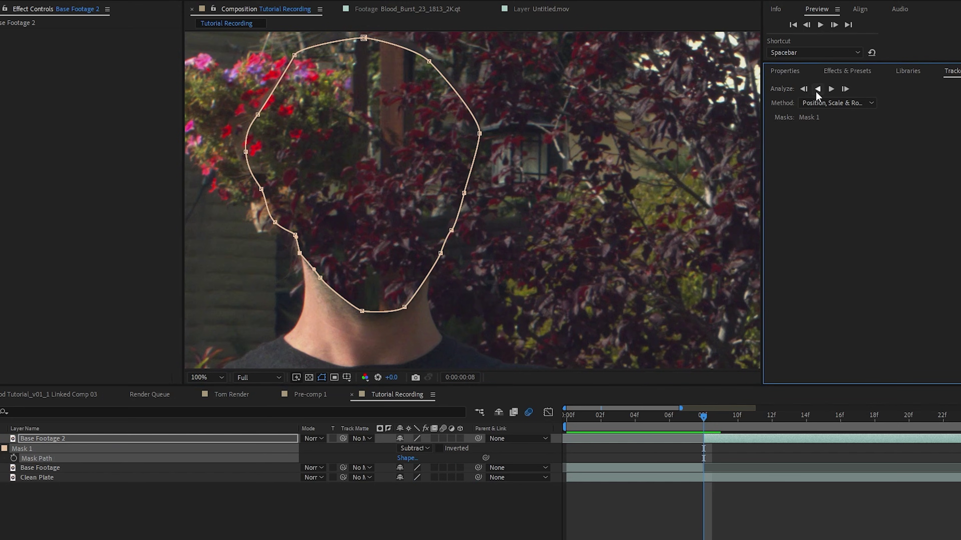
pyautogui.click(831, 90)
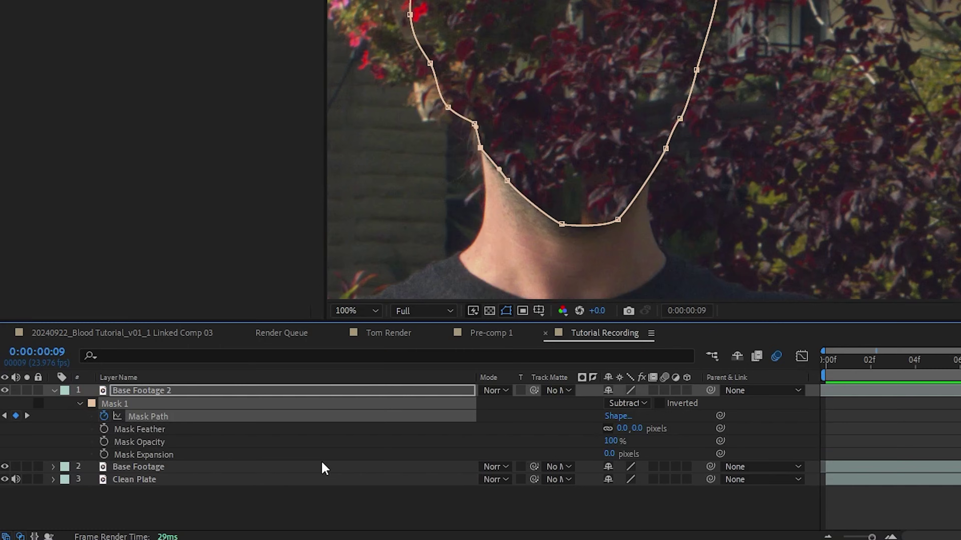
pyautogui.moveTo(609, 455); pyautogui.dragTo(620, 453)
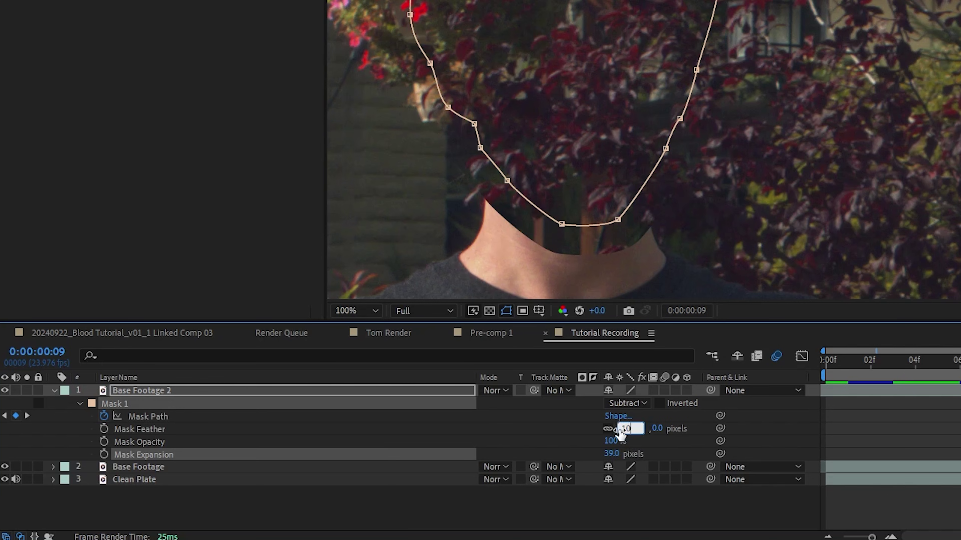
pyautogui.click(767, 428)
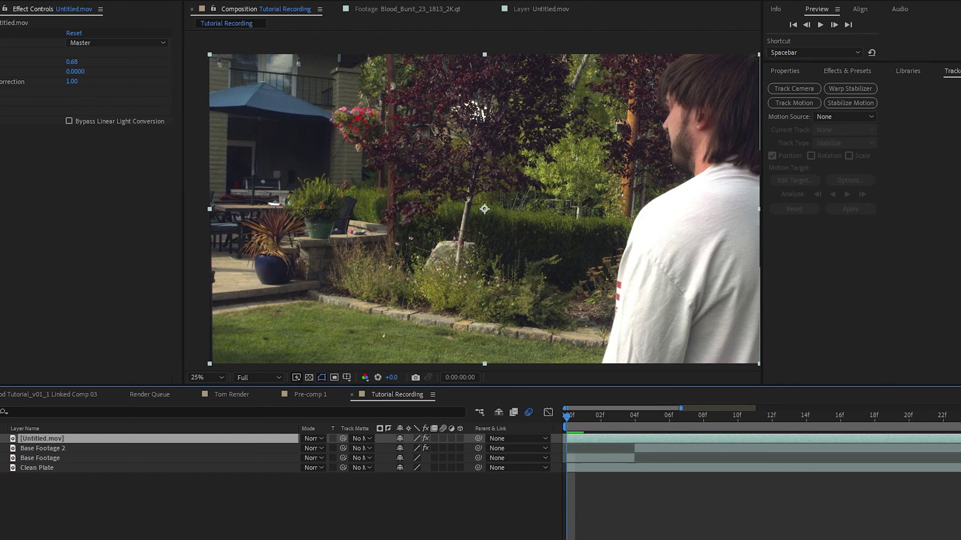
pyautogui.click(565, 438)
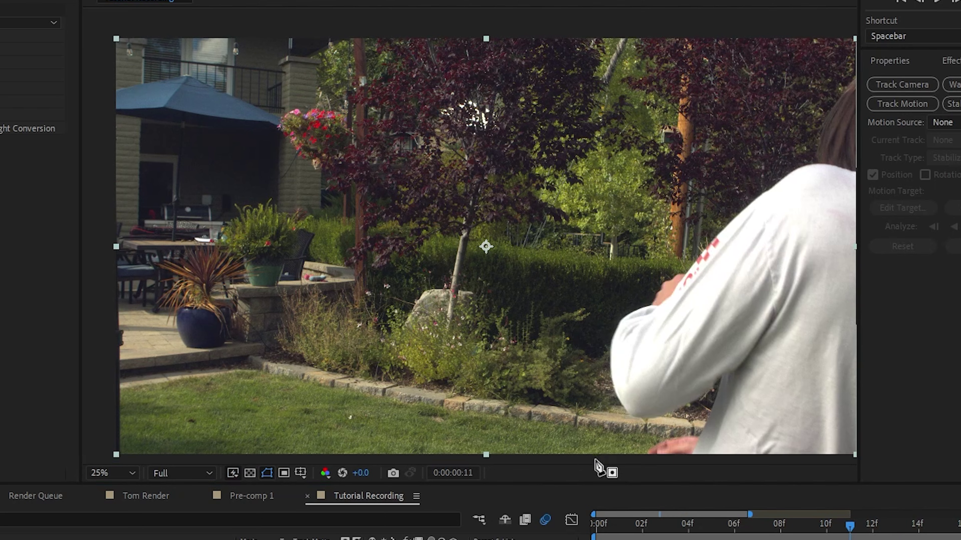
# At frame 11, zoom in and drag the mask vertices to wrap around the actor's fingers
pyautogui.click(558, 357)
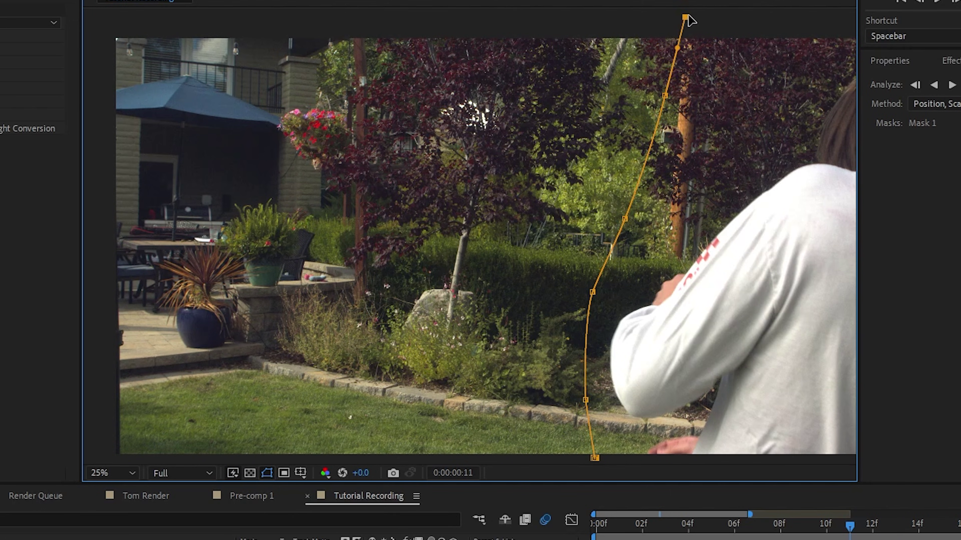
pyautogui.scroll(4, 621, 407)
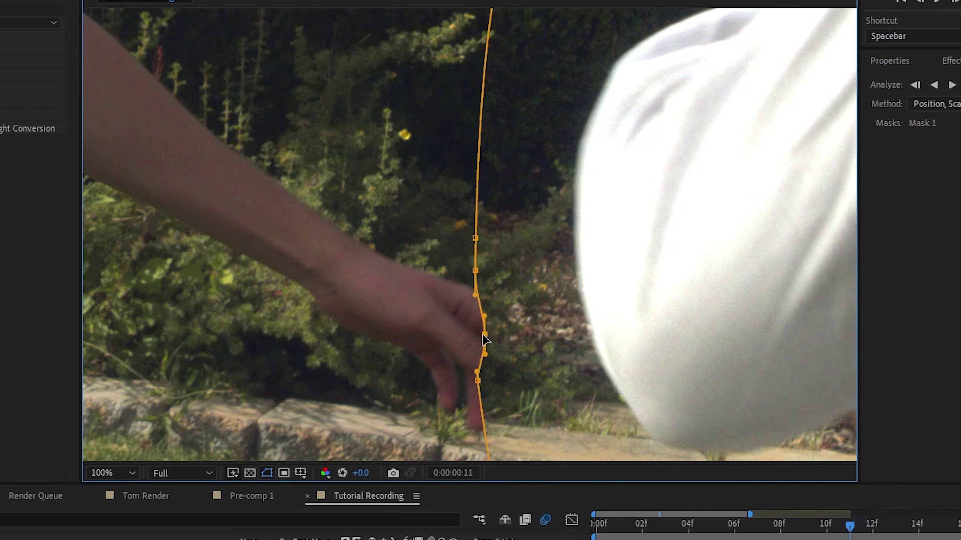
pyautogui.moveTo(484, 335); pyautogui.dragTo(562, 341)
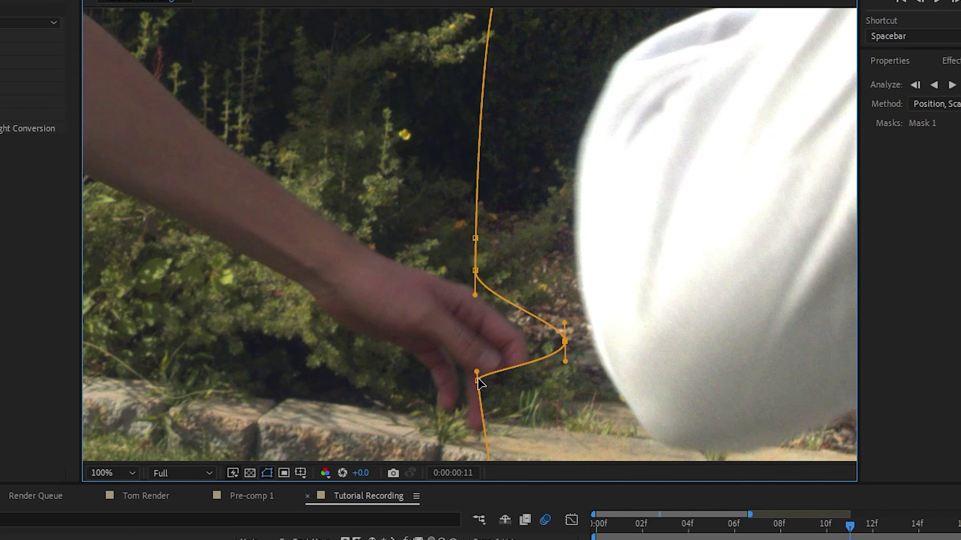
pyautogui.moveTo(478, 379); pyautogui.dragTo(532, 432)
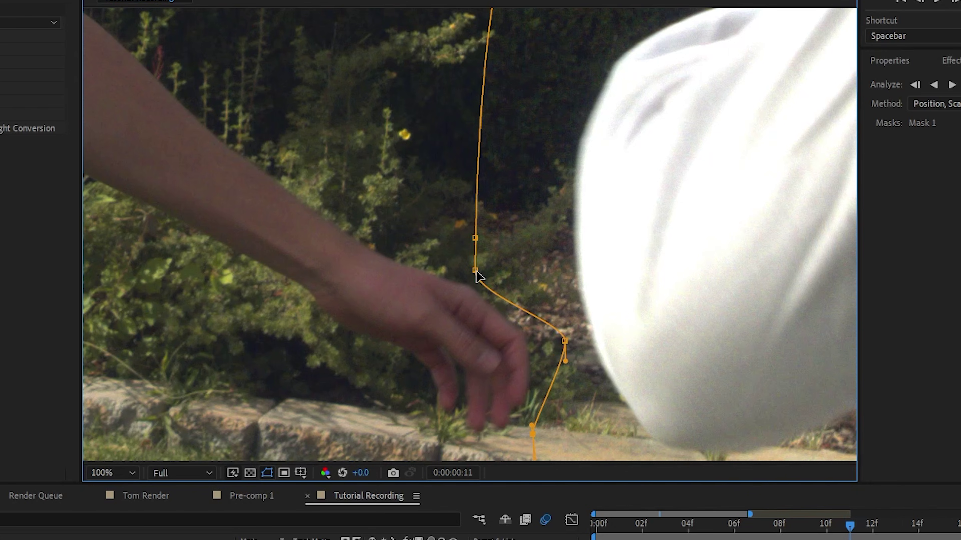
pyautogui.moveTo(476, 271); pyautogui.dragTo(512, 259)
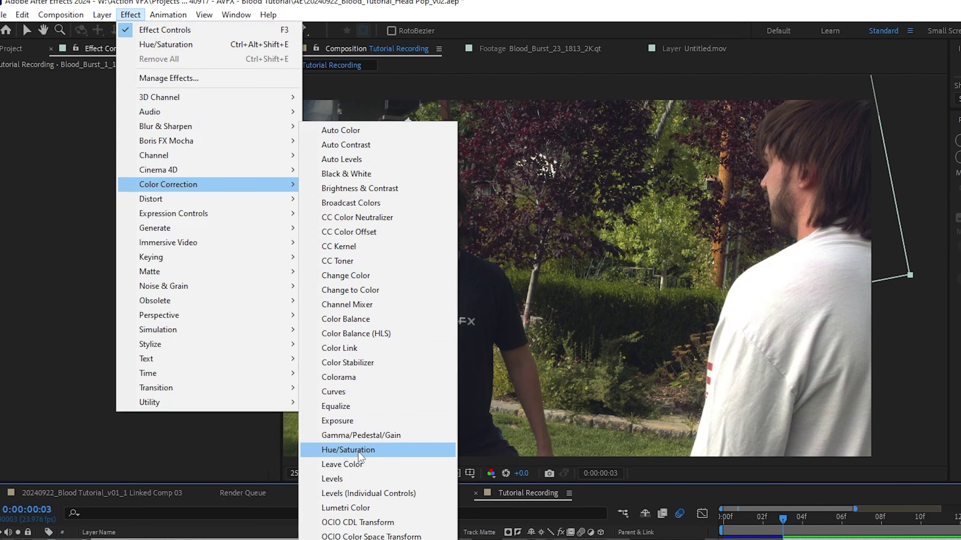
# Apply Hue/Saturation to Blood_Burst_23 with Master Hue -5, Saturation -43, Lightness -30
pyautogui.click(492, 449)
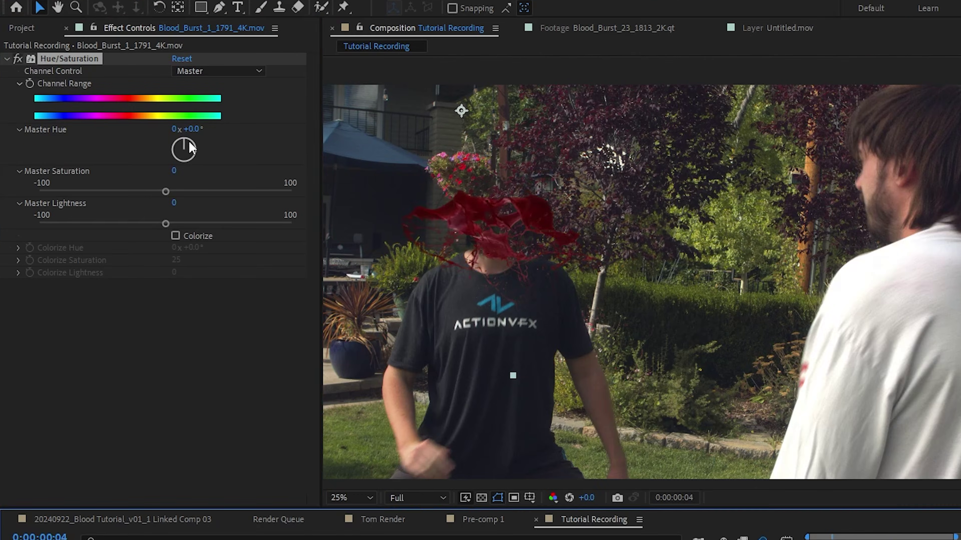
pyautogui.moveTo(161, 150); pyautogui.dragTo(186, 110)
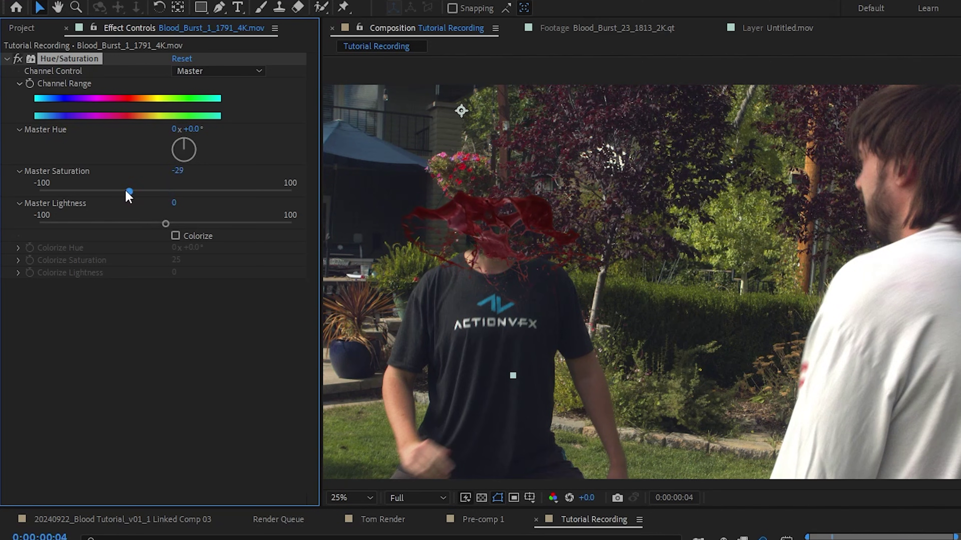
pyautogui.moveTo(129, 194); pyautogui.dragTo(126, 193)
pyautogui.moveTo(157, 227); pyautogui.dragTo(144, 229)
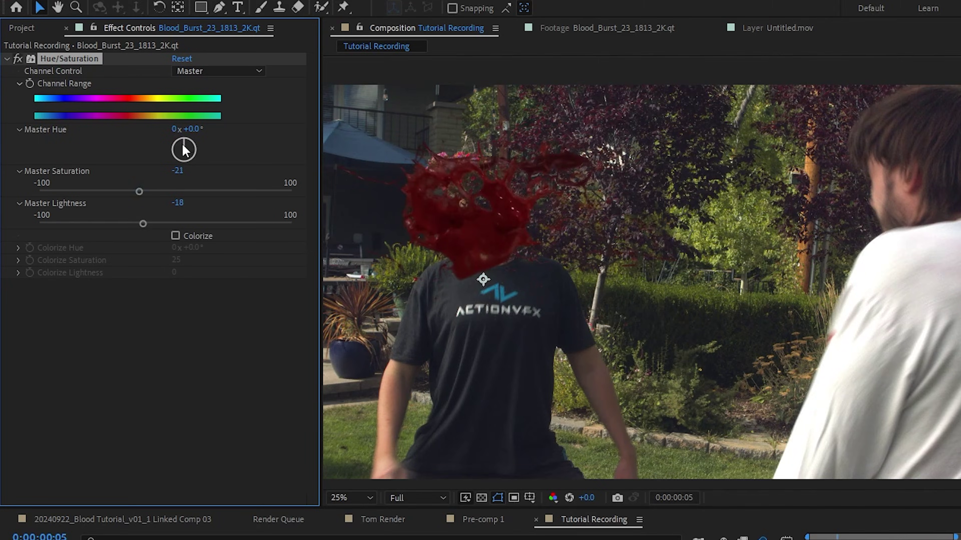
pyautogui.moveTo(185, 151); pyautogui.dragTo(189, 92)
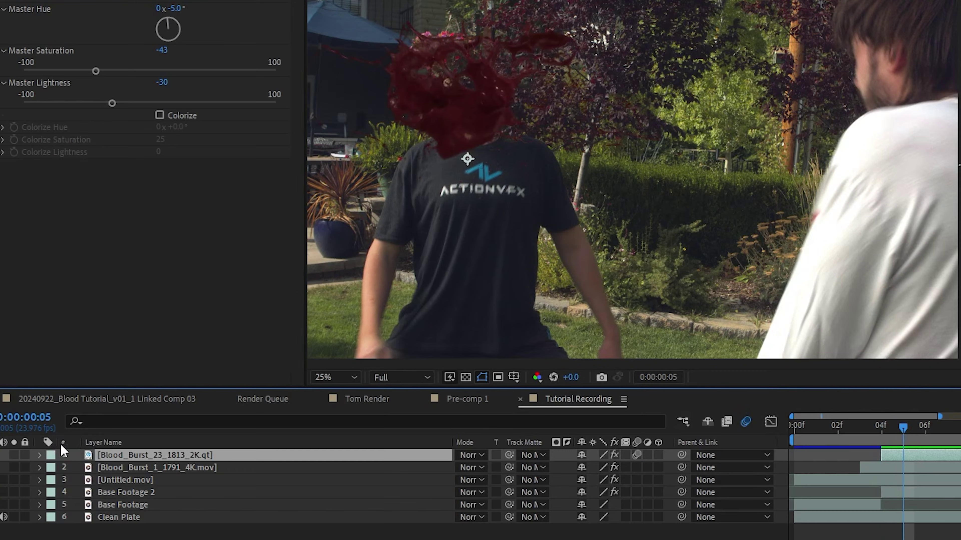
# Make the blood burst layer 3D and keyframe its Position Z from -999 to -4359
pyautogui.rightClick(114, 458)
pyautogui.click(187, 131)
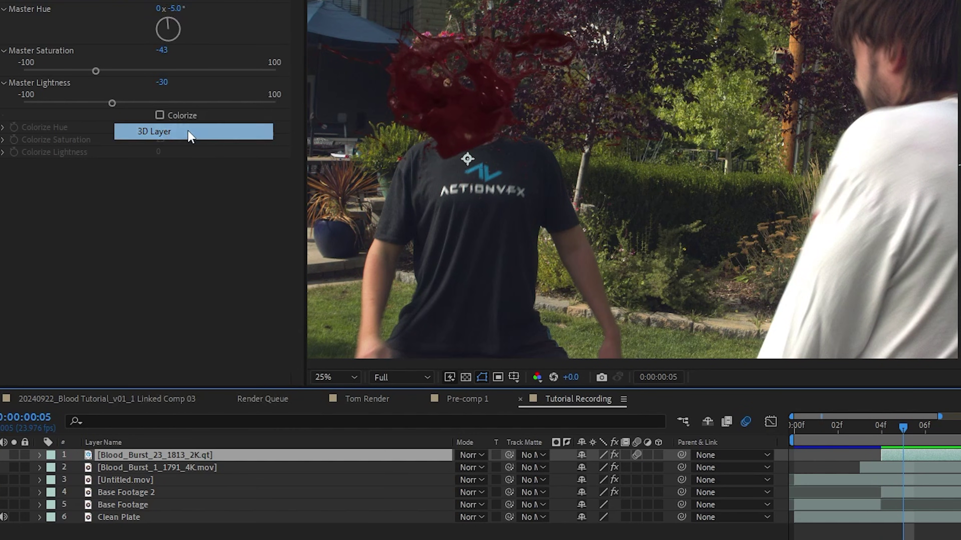
pyautogui.press('p')
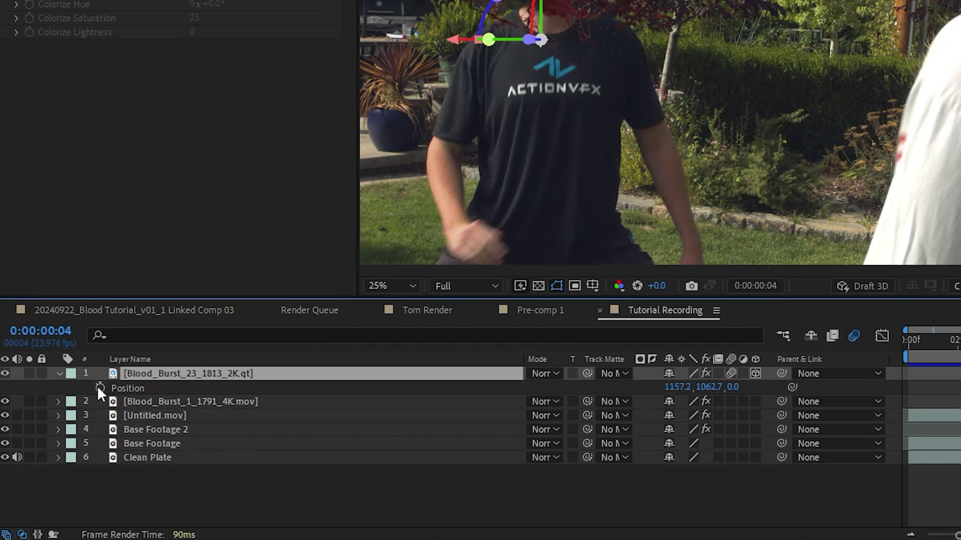
pyautogui.click(99, 389)
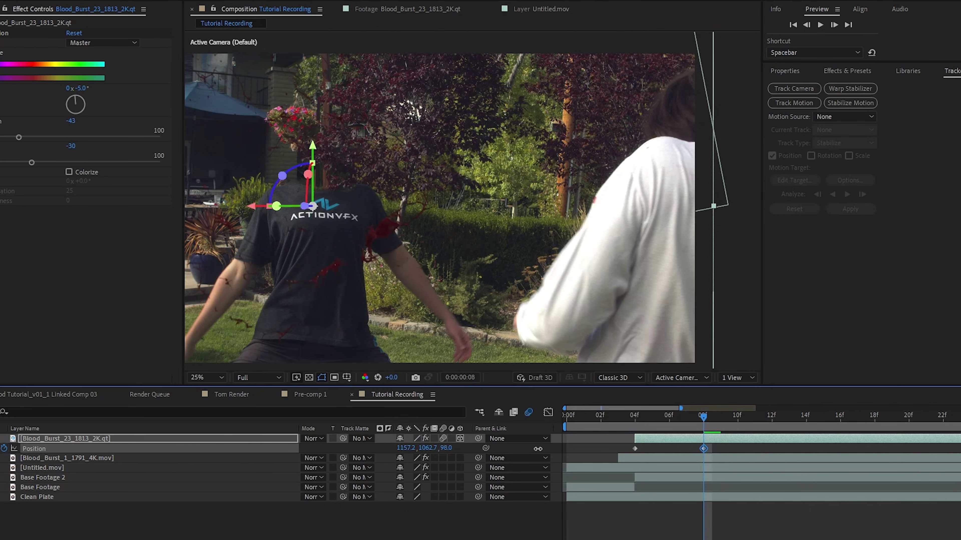
pyautogui.moveTo(451, 447); pyautogui.dragTo(405, 448)
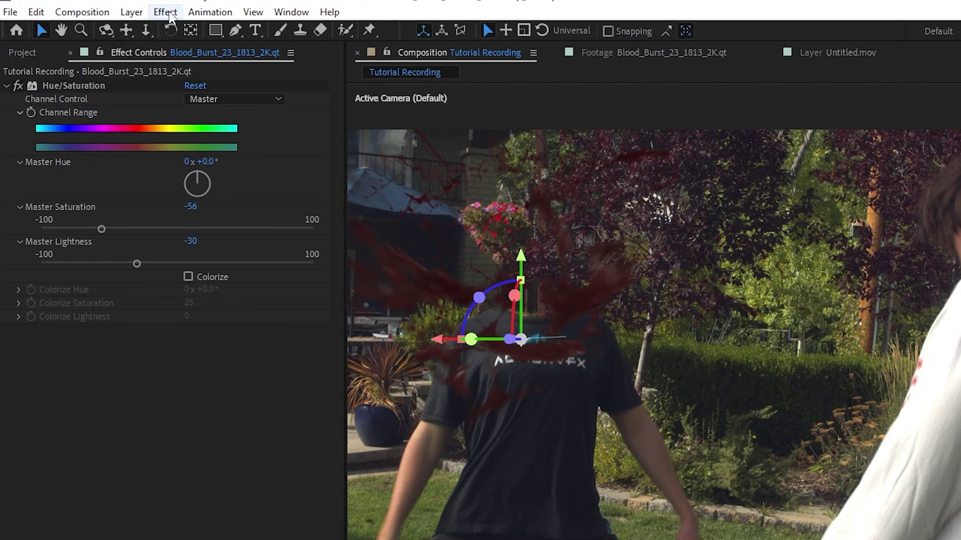
# Add a Radial Blur to the blood burst with its Type set to Zoom
pyautogui.click(169, 14)
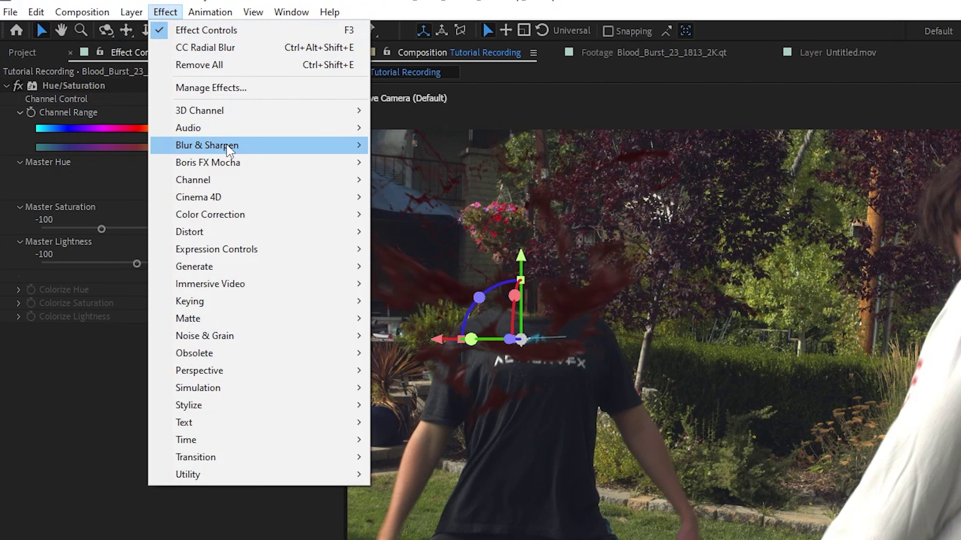
pyautogui.moveTo(291, 146)
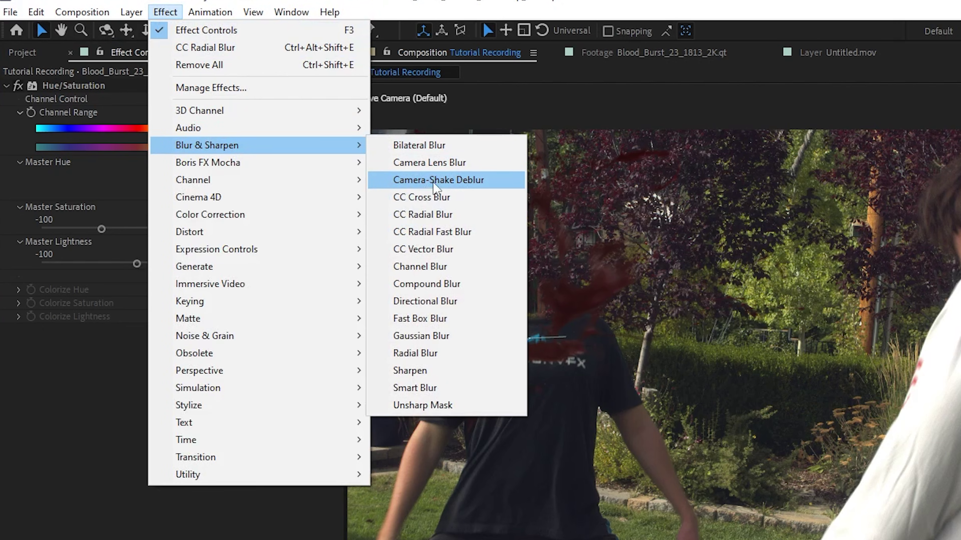
pyautogui.click(416, 353)
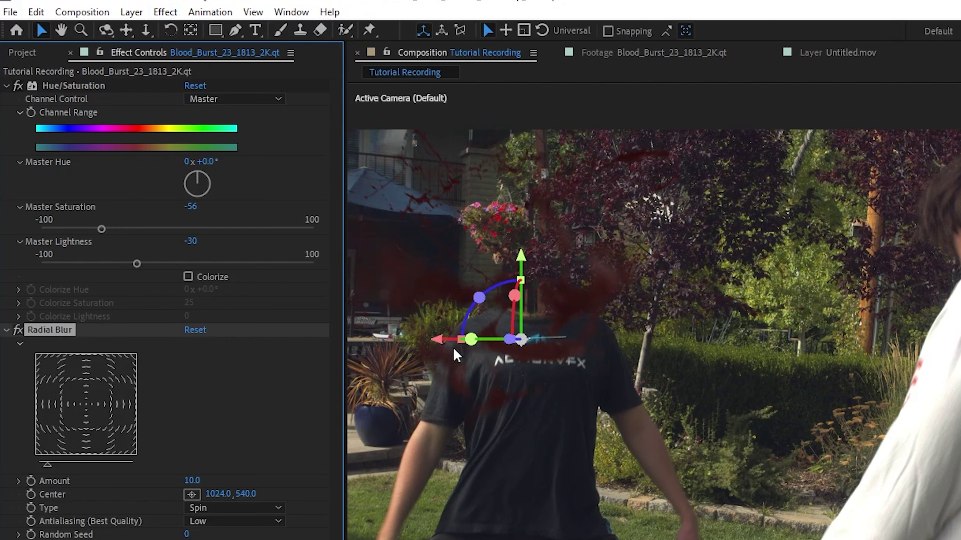
pyautogui.click(261, 512)
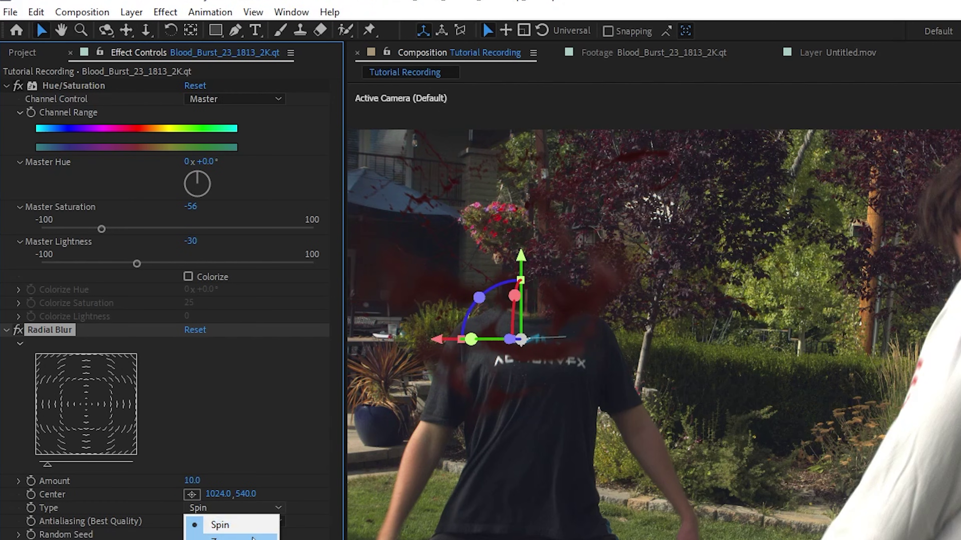
pyautogui.click(227, 537)
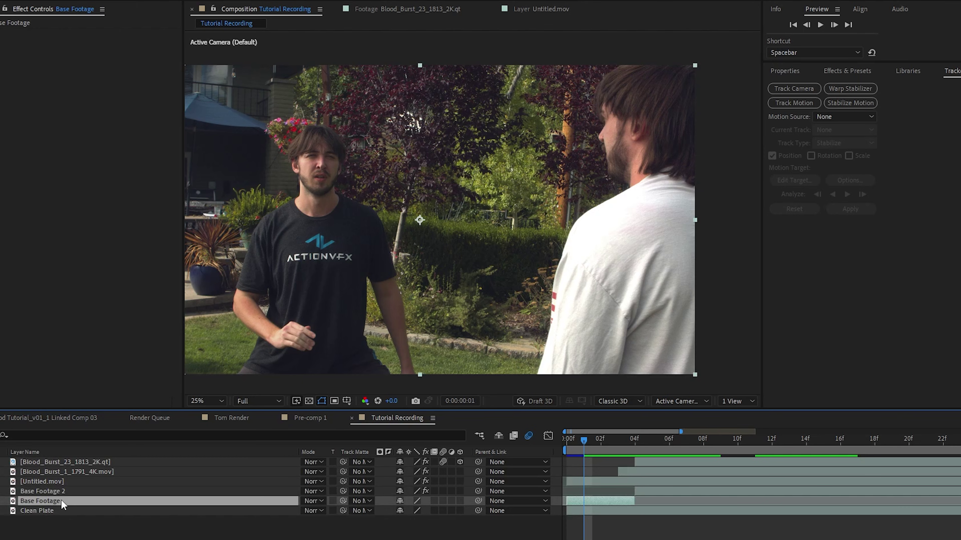
# Duplicate Base Footage, move the copy to the top and rename it 'Face Piece 1'
pyautogui.hotkey('ctrl', 'd')
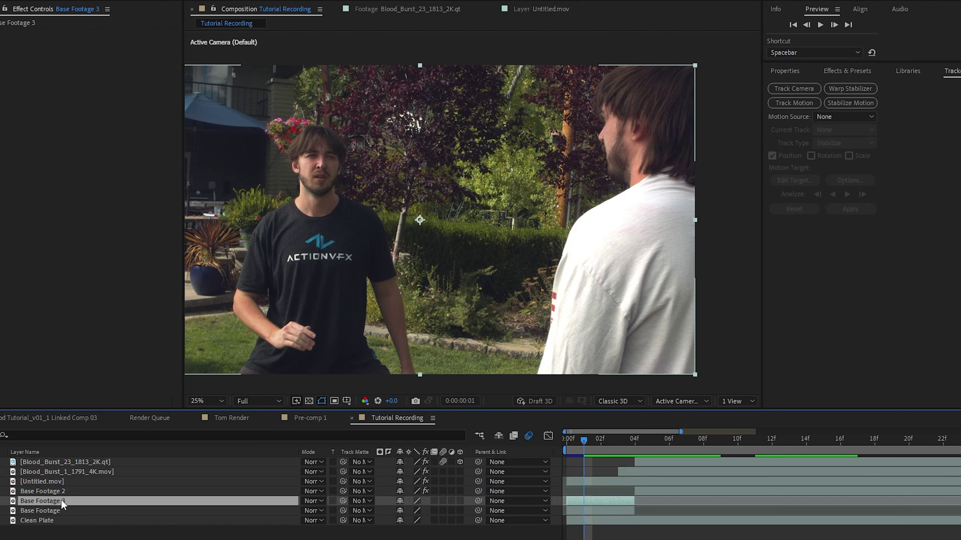
pyautogui.moveTo(49, 505); pyautogui.dragTo(53, 460)
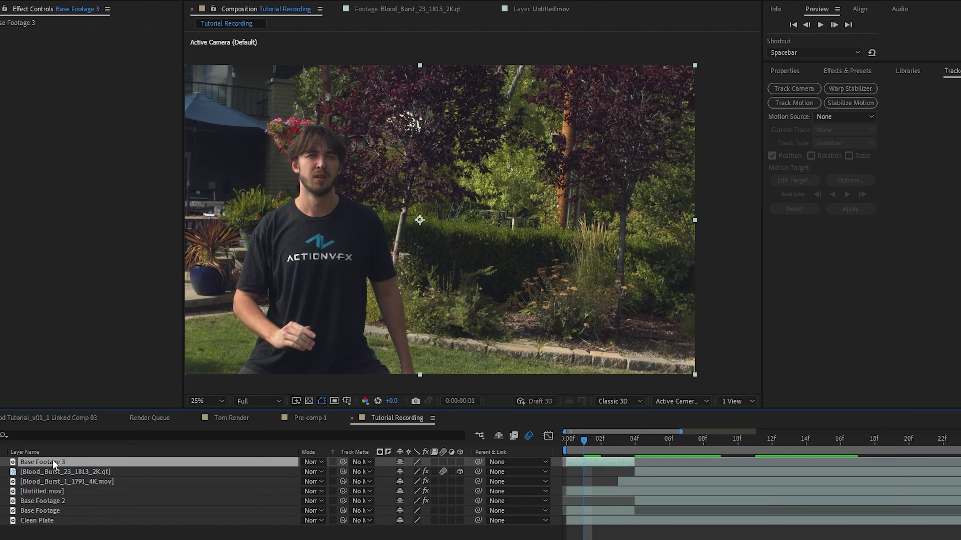
pyautogui.rightClick(52, 461)
pyautogui.click(83, 426)
pyautogui.write('Face Pie')
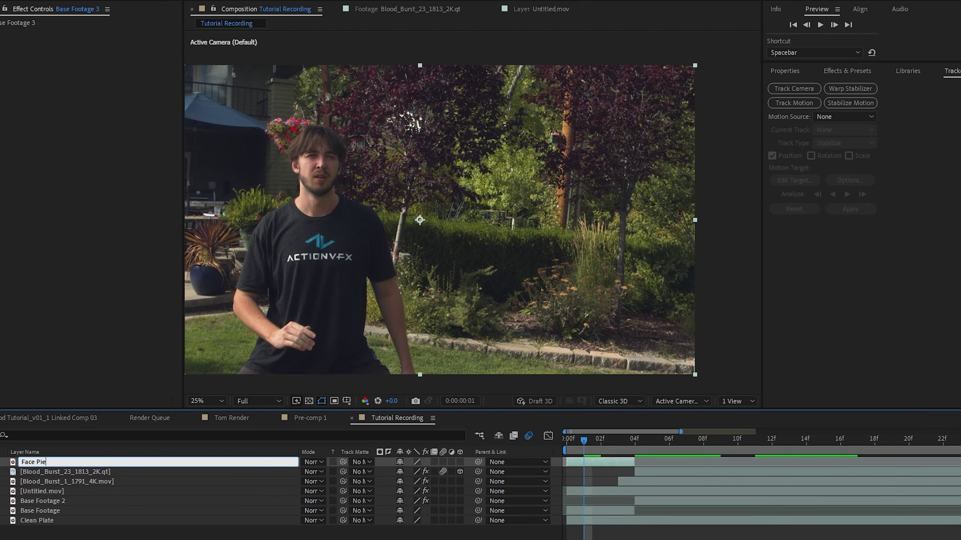
pyautogui.write('ce 1')
pyautogui.press('Return')
# Freeze Face Piece 1 on the current frame, duplicate it, and fling a piece up-left off the head
pyautogui.rightClick(63, 460)
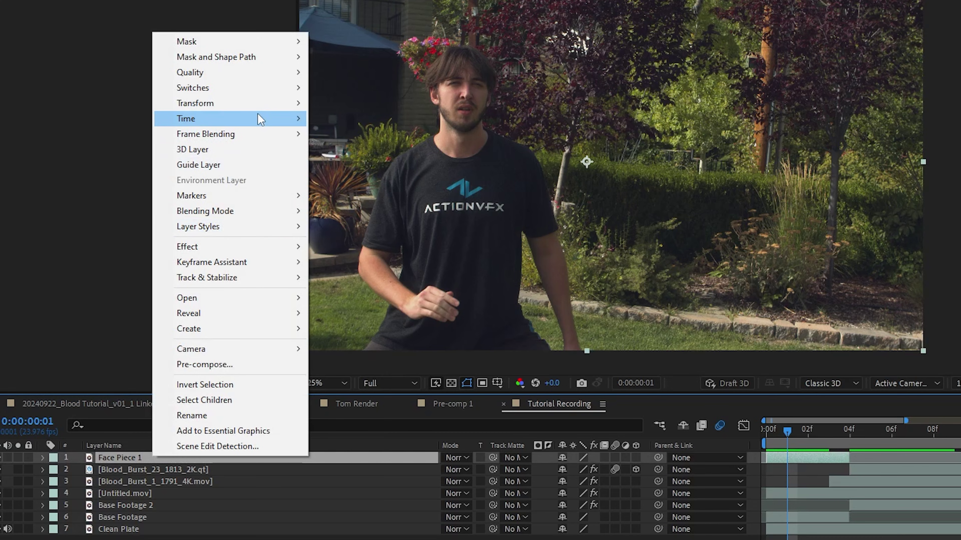
pyautogui.moveTo(151, 186)
pyautogui.click(352, 165)
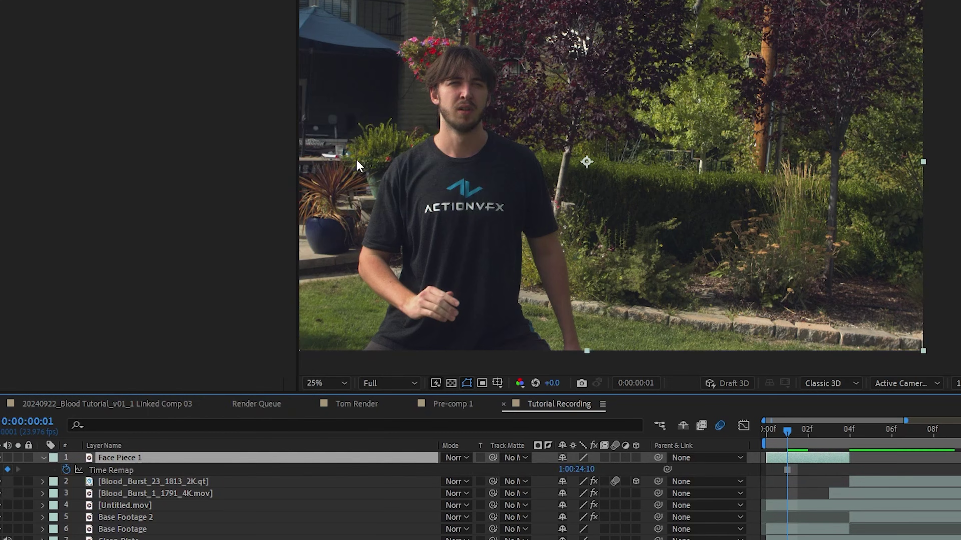
pyautogui.hotkey('ctrl', 'd')
pyautogui.hotkey('ctrl', 'd')
pyautogui.hotkey('ctrl', 'd')
pyautogui.hotkey('ctrl', 'd')
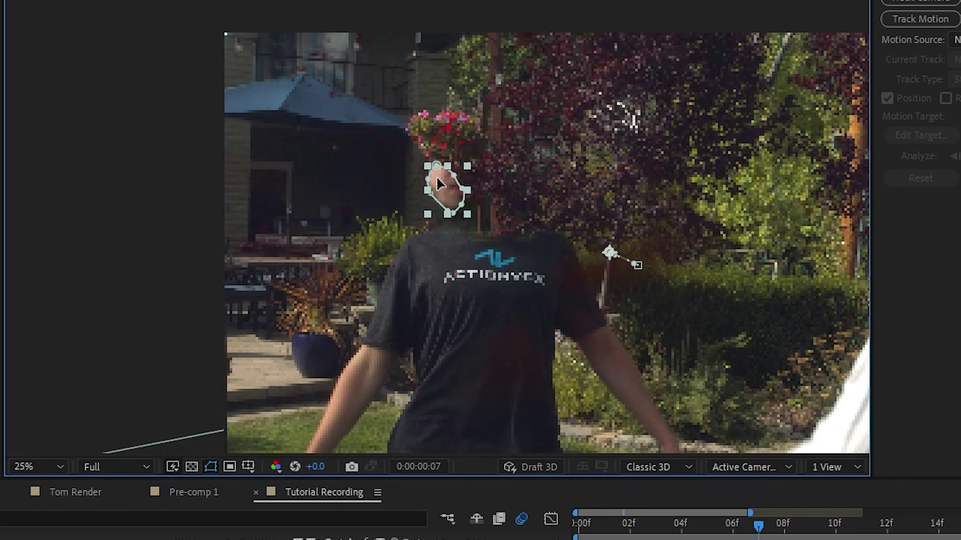
pyautogui.moveTo(436, 184); pyautogui.dragTo(176, 149)
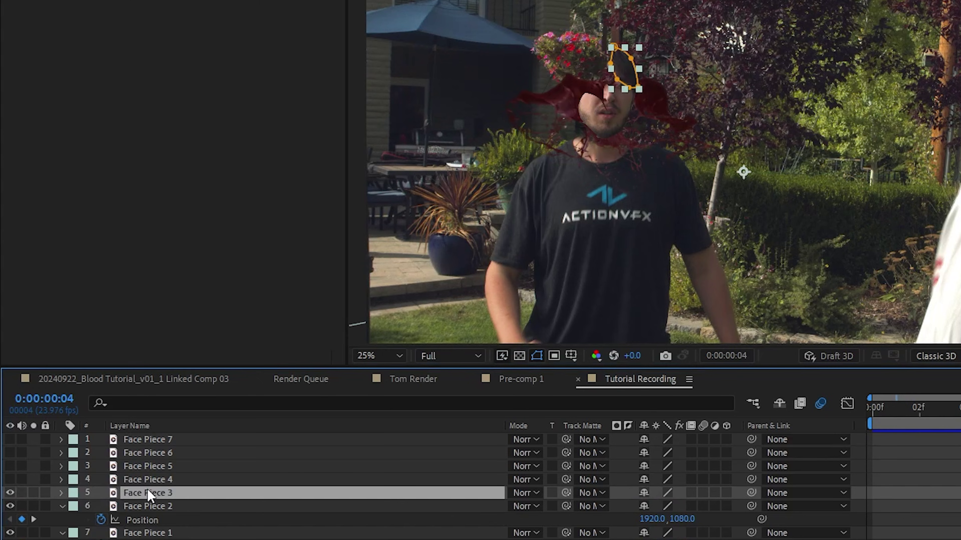
# Scale up the blood mist, centre it on the clone's face, and preview at 14f
pyautogui.rightClick(147, 490)
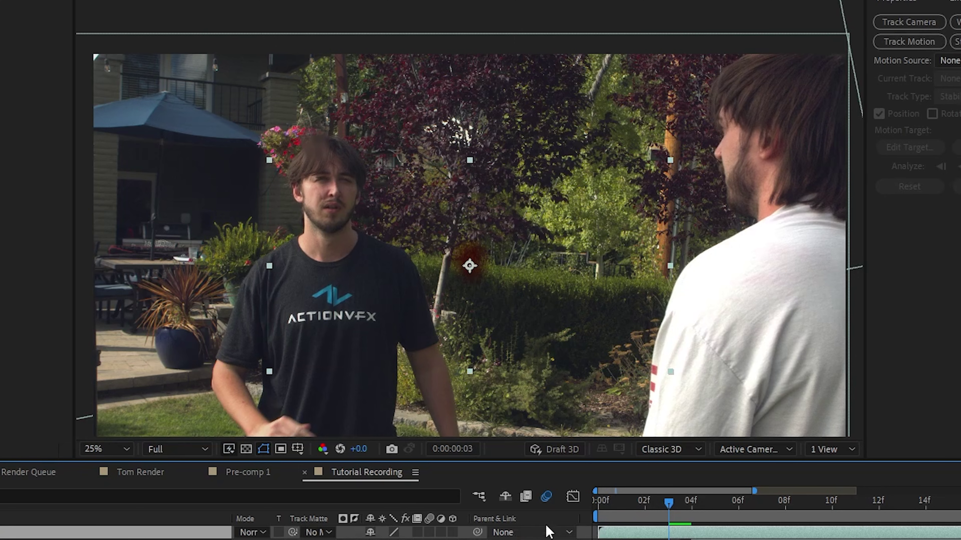
pyautogui.moveTo(448, 328); pyautogui.dragTo(322, 243)
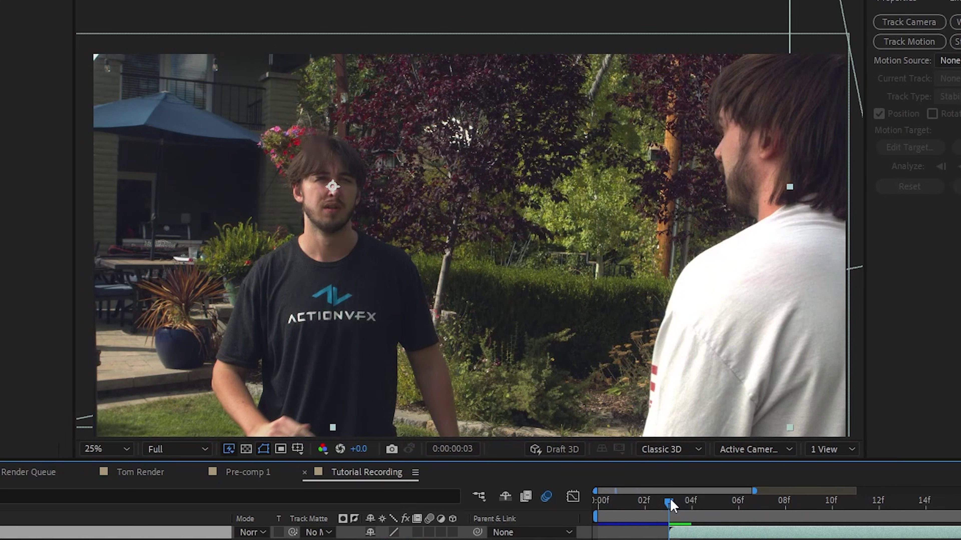
pyautogui.moveTo(670, 504); pyautogui.dragTo(952, 518)
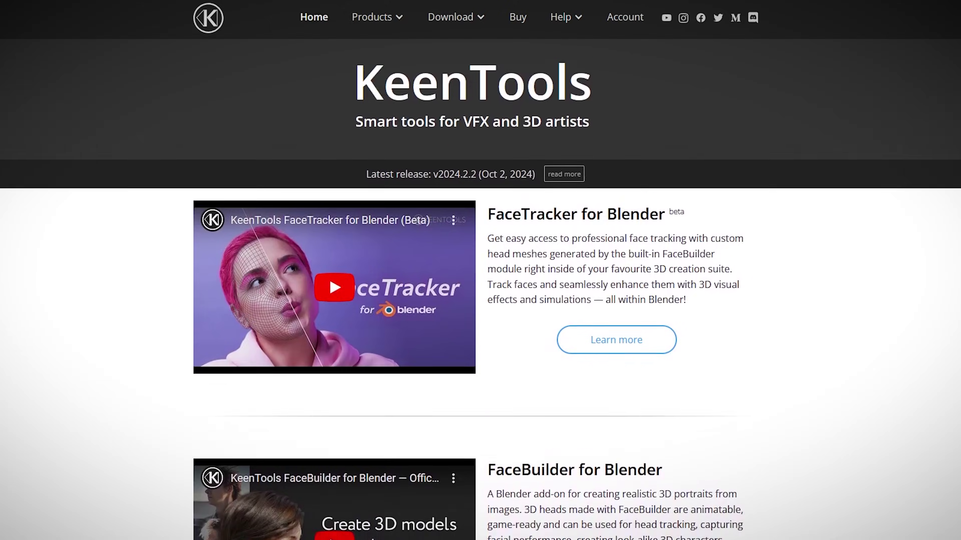
# Scroll down the KeenTools FaceTracker/FaceBuilder web page to review the add-ons
pyautogui.scroll(-4, 481, 288)
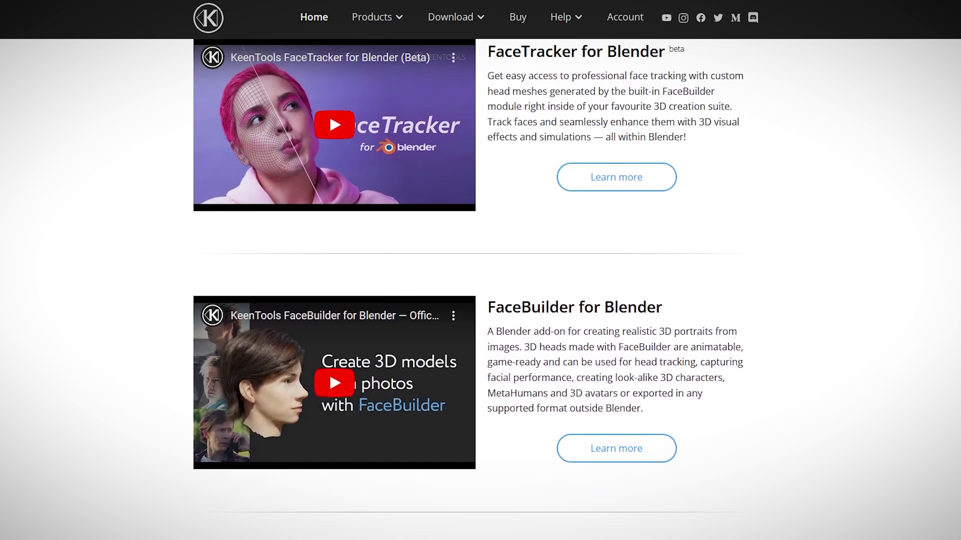
pyautogui.scroll(-8, 480, 288)
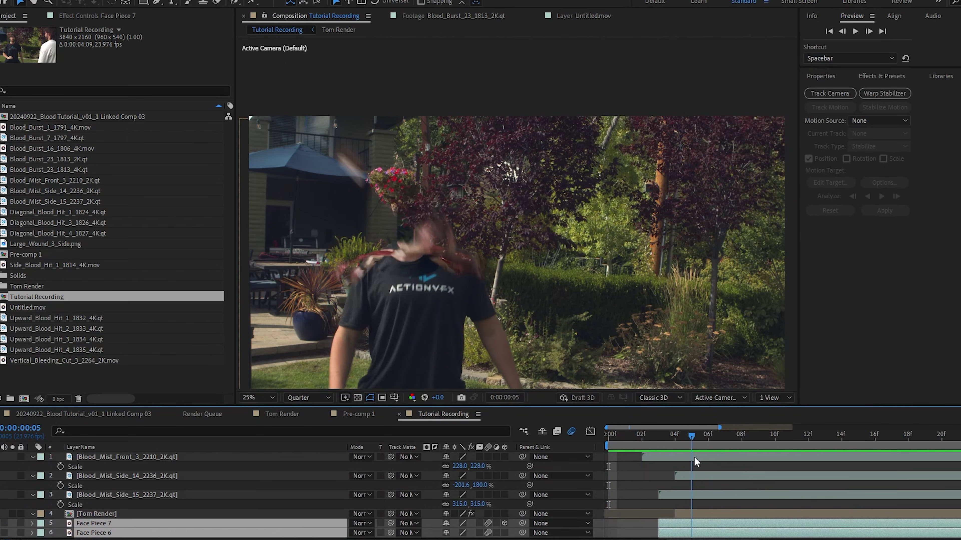
# Draw a subtract Pen mask on Tom Render to hide the meat chunks off the shoulder
pyautogui.moveTo(695, 458); pyautogui.dragTo(771, 456)
pyautogui.scroll(5, 431, 272)
pyautogui.press('g')
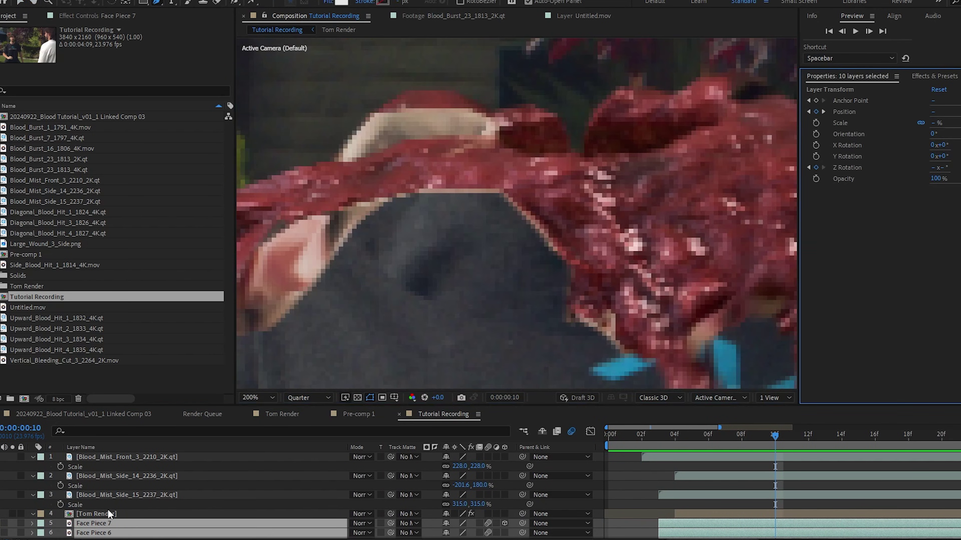
pyautogui.click(109, 514)
pyautogui.hotkey('ctrl', 'v')
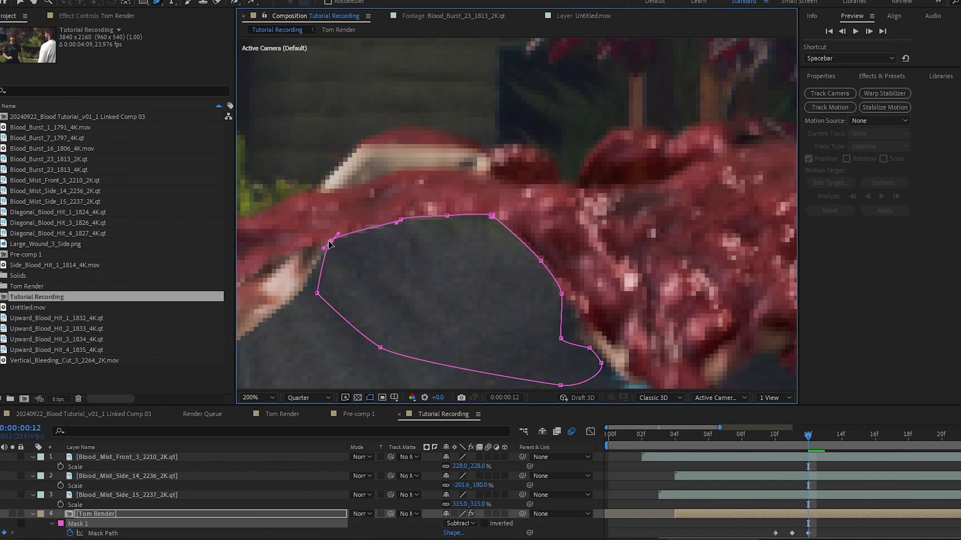
# Duplicate Base Footage 2 above the render as Shoulder Mask and outline the clone's shoulder
pyautogui.click(97, 516)
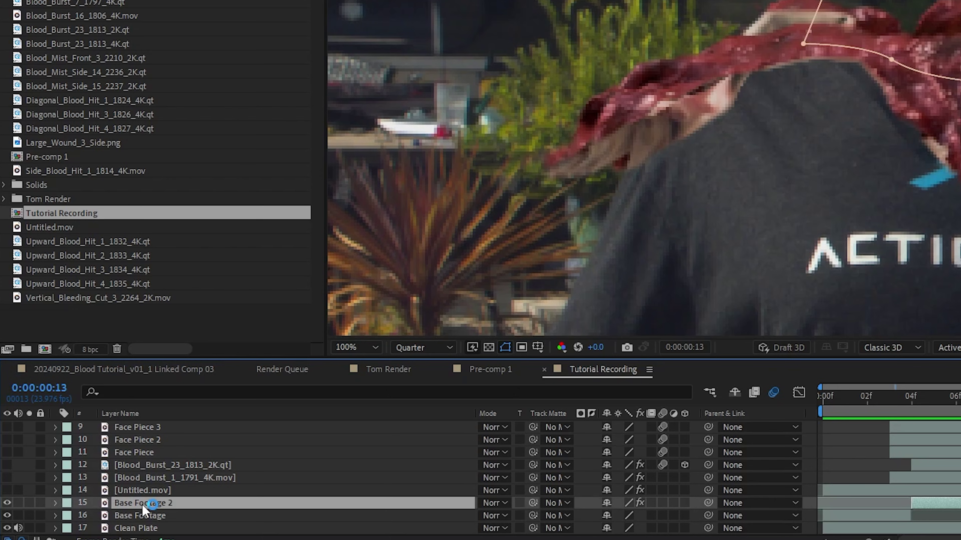
pyautogui.hotkey('ctrl', 'd')
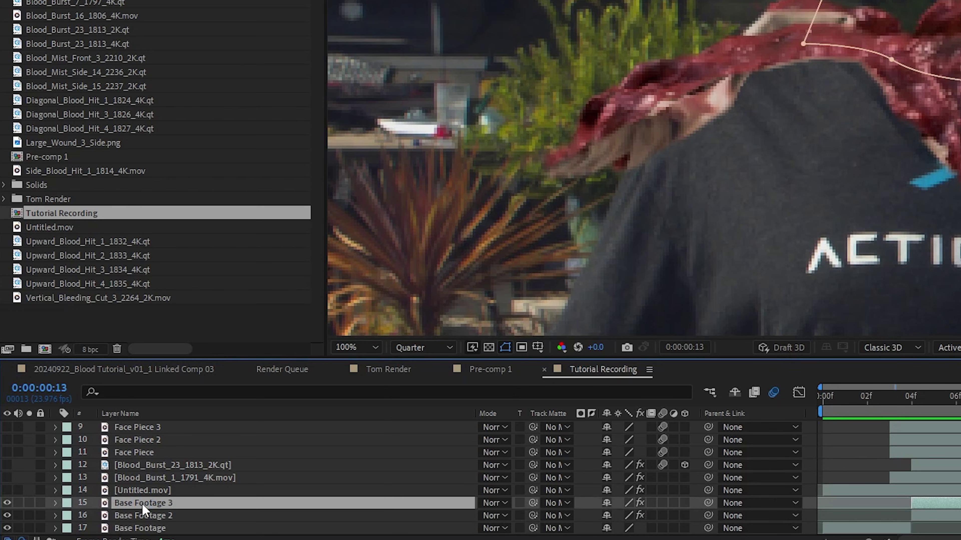
pyautogui.moveTo(142, 505); pyautogui.dragTo(207, 473)
pyautogui.press('Return')
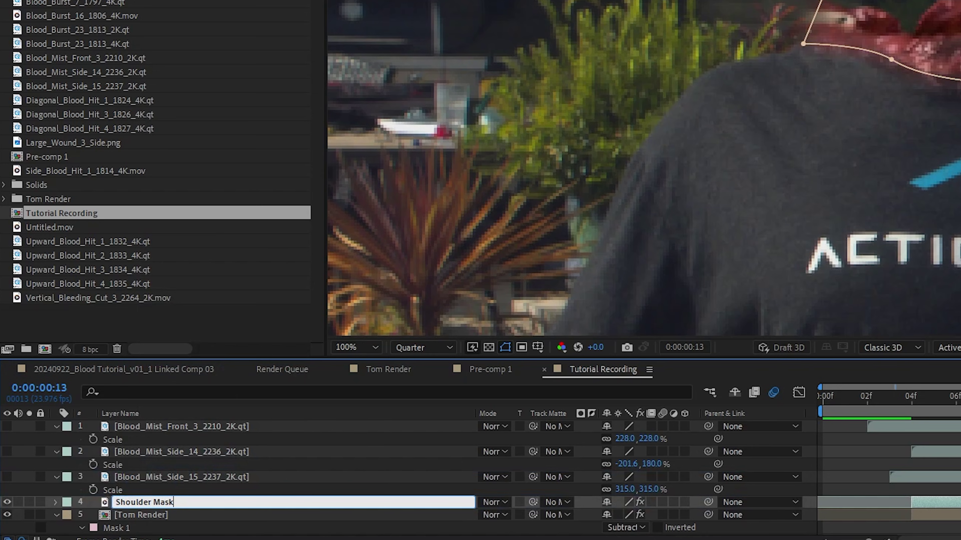
pyautogui.moveTo(585, 167); pyautogui.dragTo(596, 164)
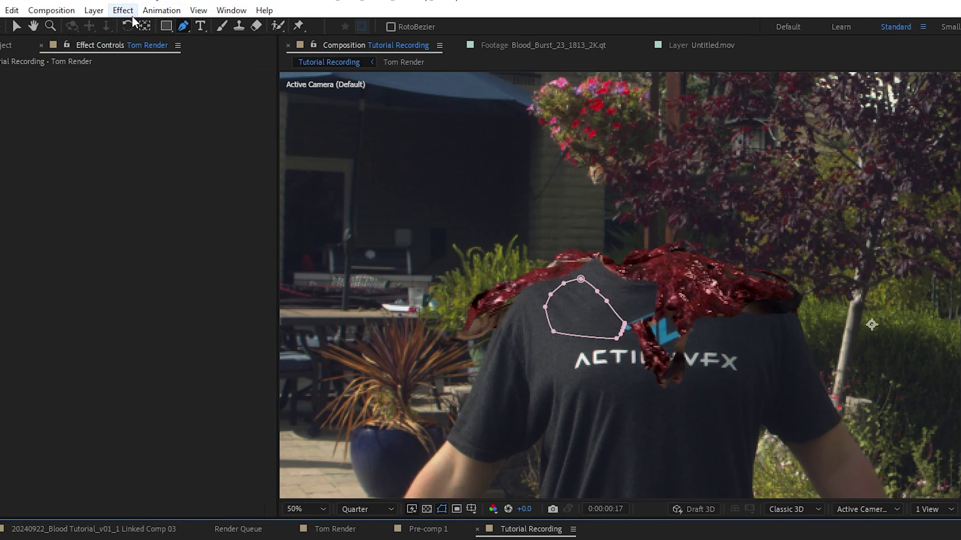
pyautogui.click(133, 15)
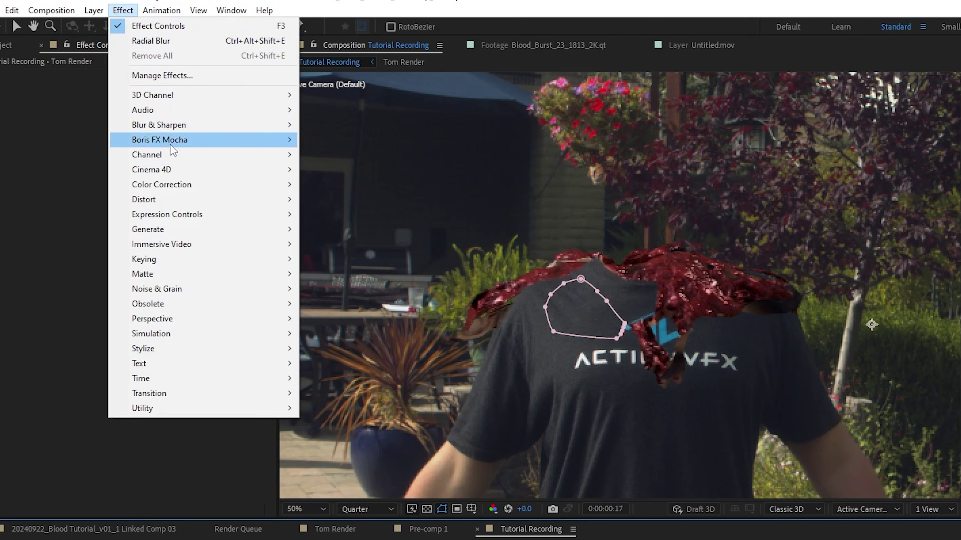
# Add Levels to the blood render and lower the red channel gamma to 0.91
pyautogui.moveTo(188, 182)
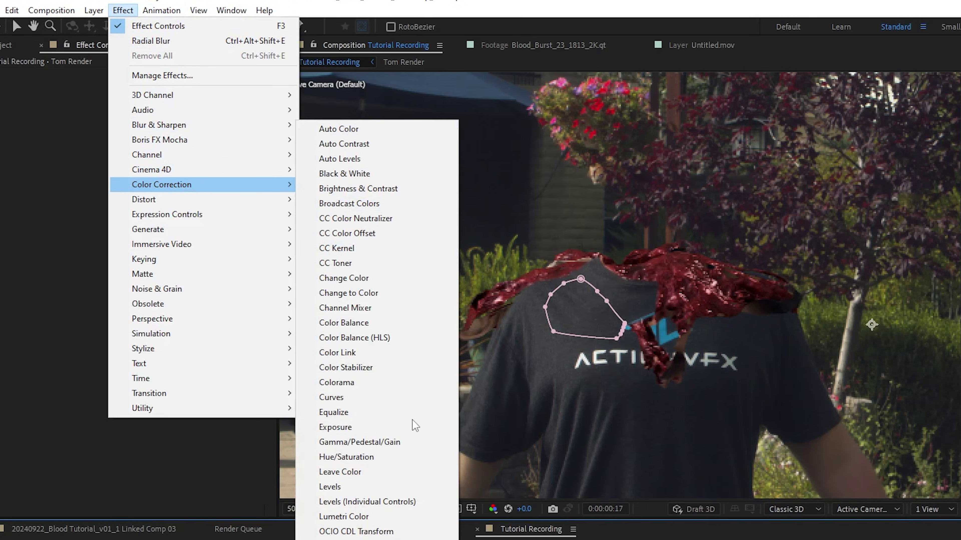
pyautogui.click(407, 488)
pyautogui.click(493, 508)
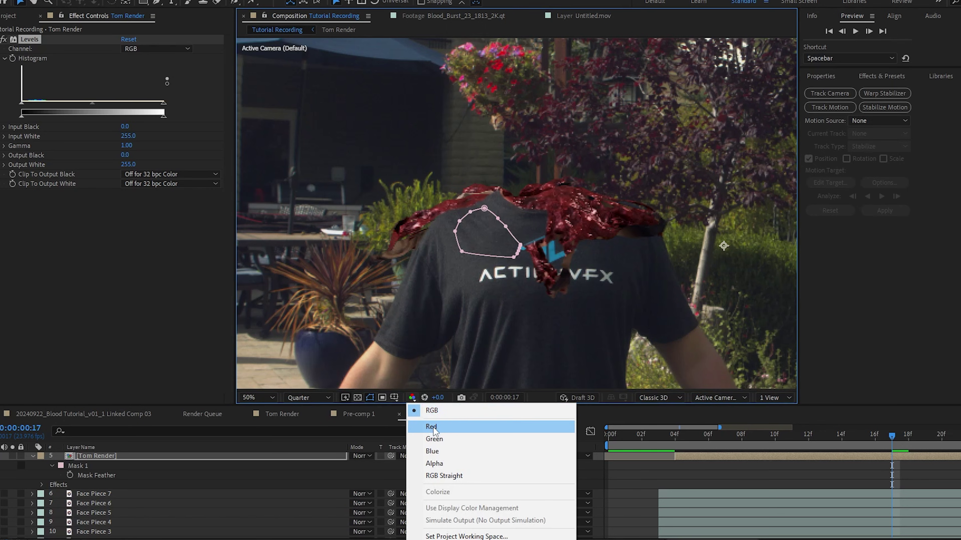
pyautogui.click(431, 427)
pyautogui.moveTo(89, 110); pyautogui.dragTo(98, 110)
# Adjust Levels gamma for green and blue, return to RGB, and add Gaussian Blur at 5
pyautogui.click(411, 397)
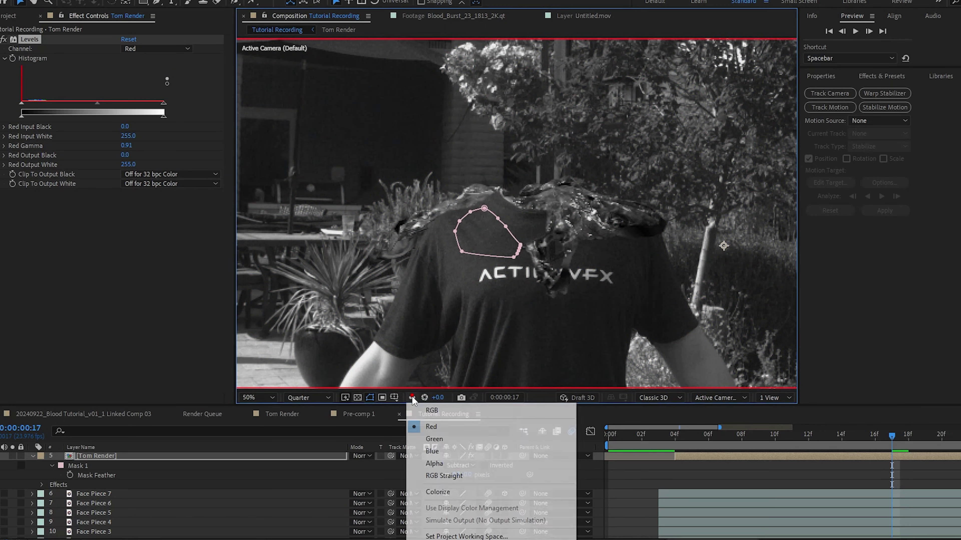
pyautogui.click(435, 439)
pyautogui.click(155, 48)
pyautogui.click(145, 87)
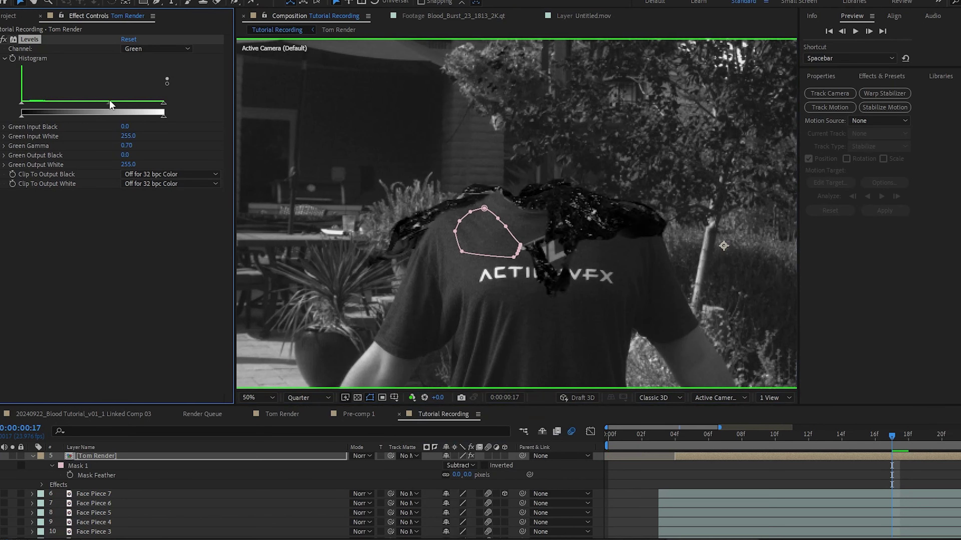
pyautogui.click(412, 397)
pyautogui.click(444, 454)
pyautogui.click(153, 49)
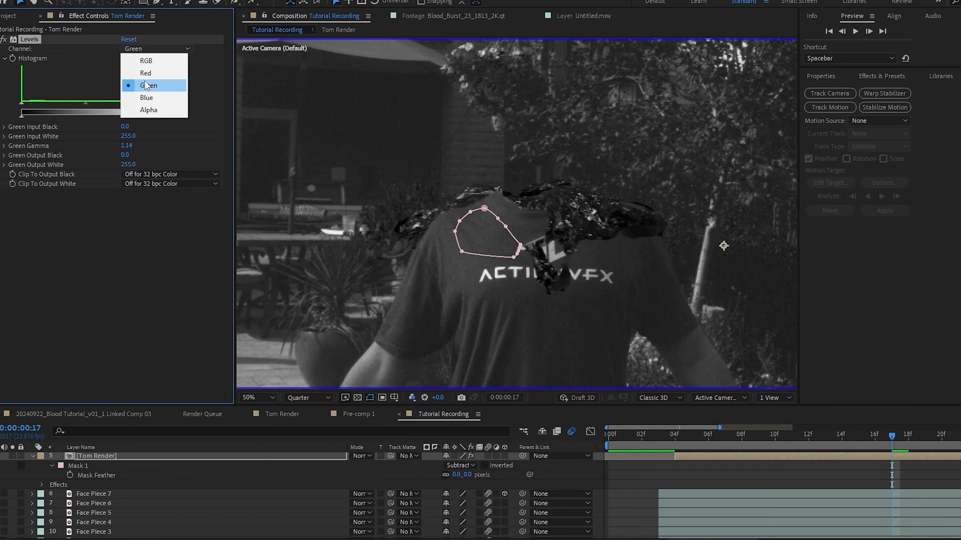
pyautogui.click(156, 98)
pyautogui.click(156, 49)
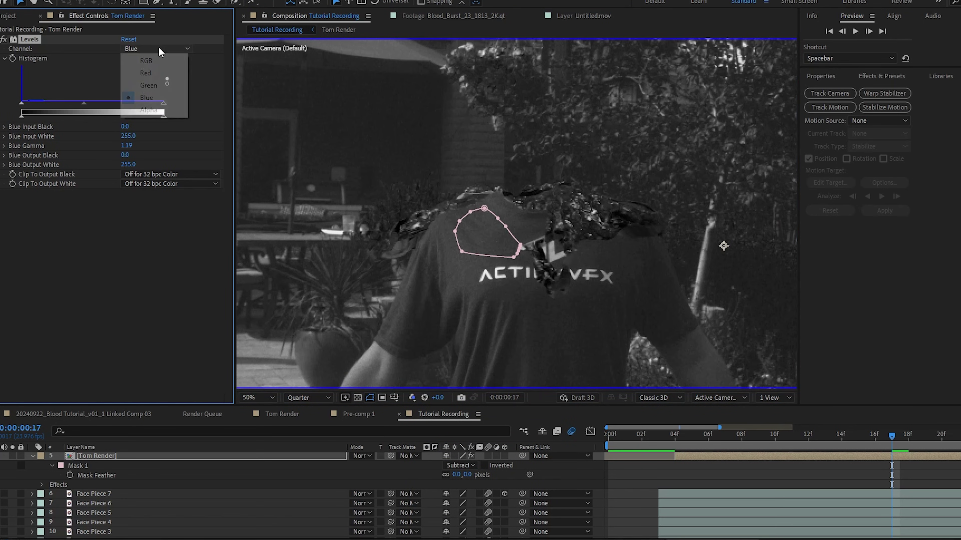
pyautogui.click(157, 59)
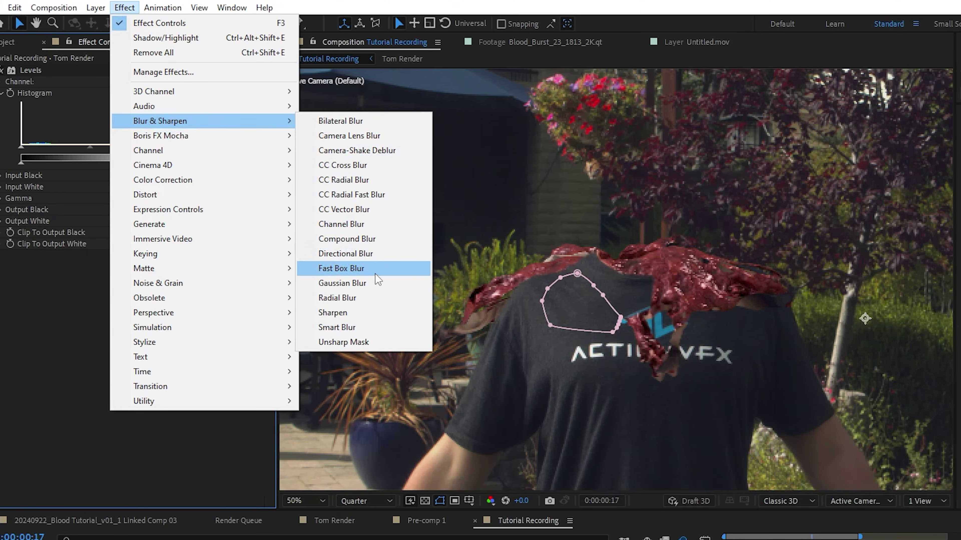
pyautogui.click(373, 282)
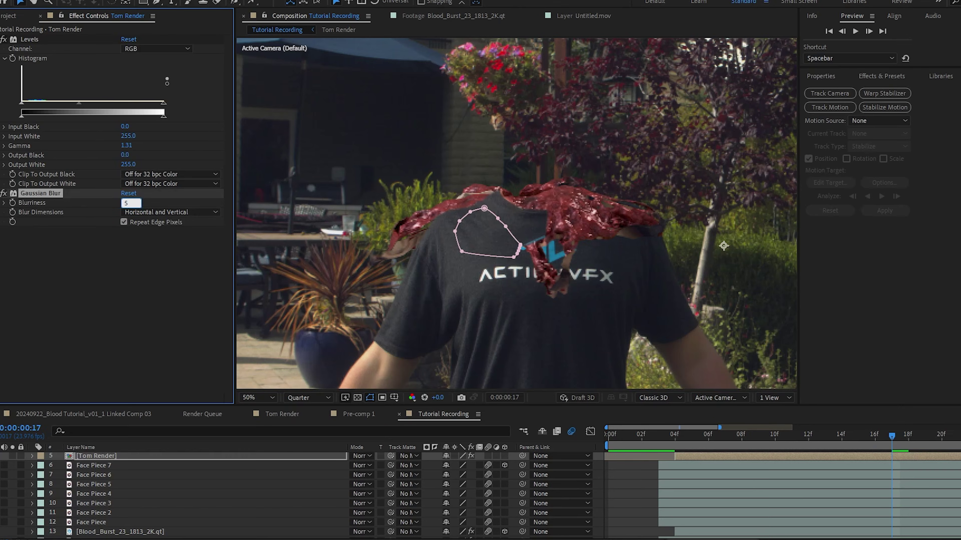
pyautogui.click(97, 456)
# Duplicate Tom Render above Shoulder Mask and add a Tint mapping white to black
pyautogui.scroll(3, 99, 528)
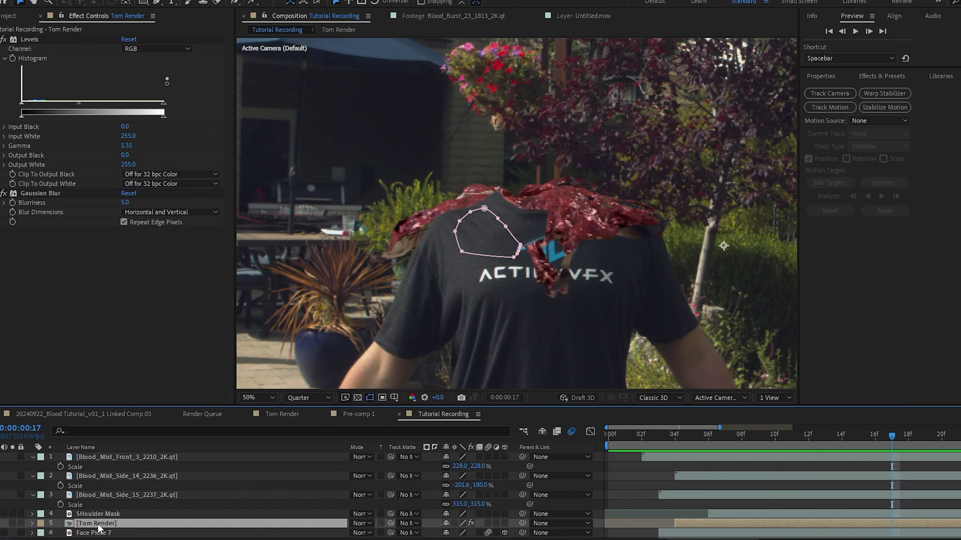
pyautogui.hotkey('ctrl', 'd')
pyautogui.hotkey('ctrl', ']')
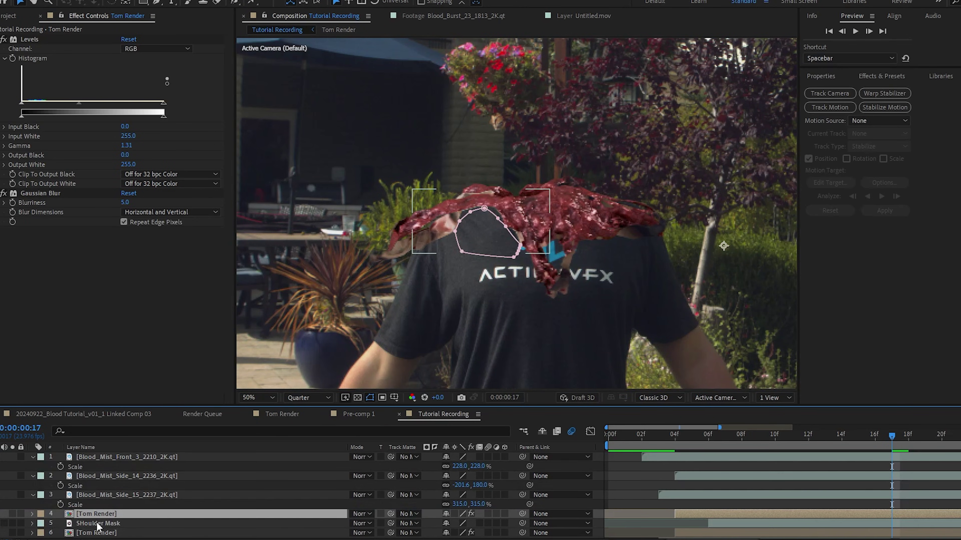
pyautogui.rightClick(227, 263)
pyautogui.click(424, 520)
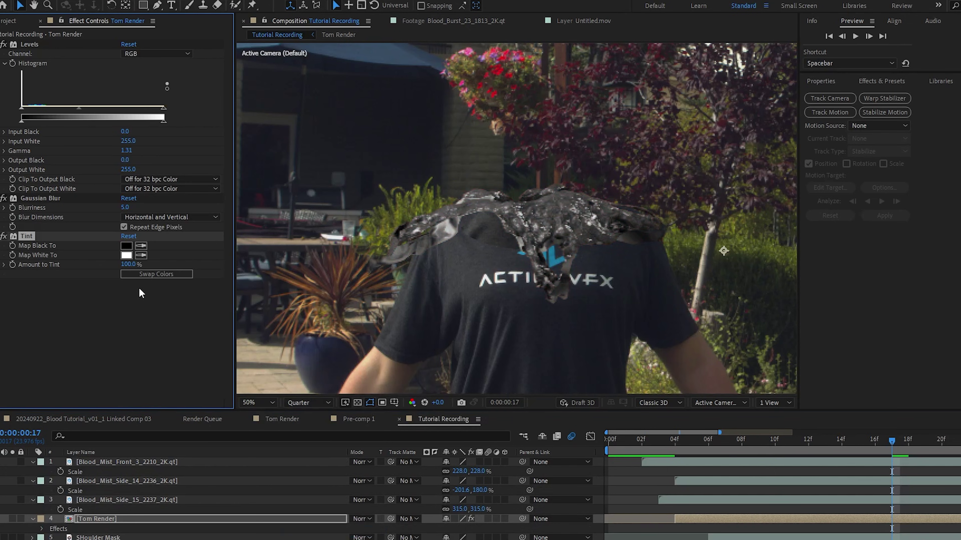
pyautogui.click(125, 256)
pyautogui.moveTo(111, 327); pyautogui.dragTo(201, 394)
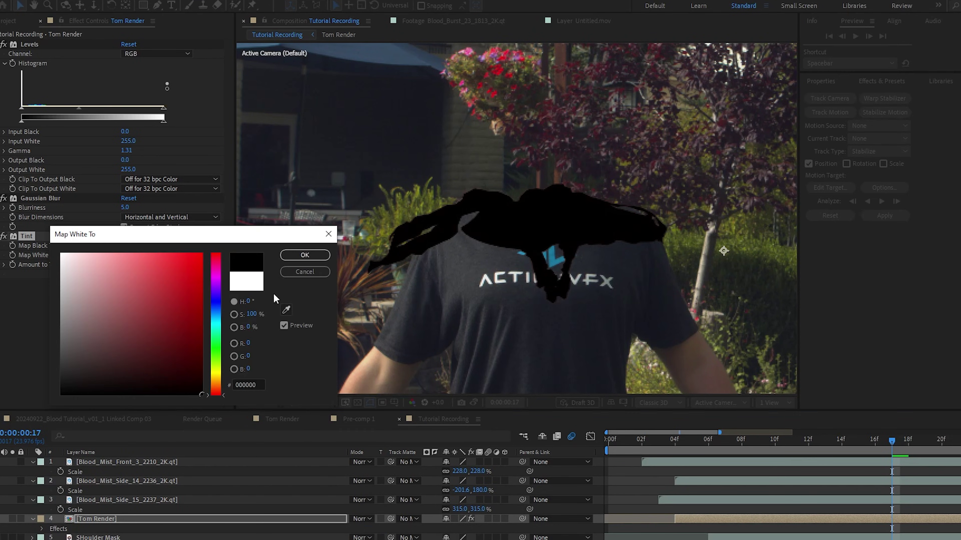
pyautogui.click(293, 260)
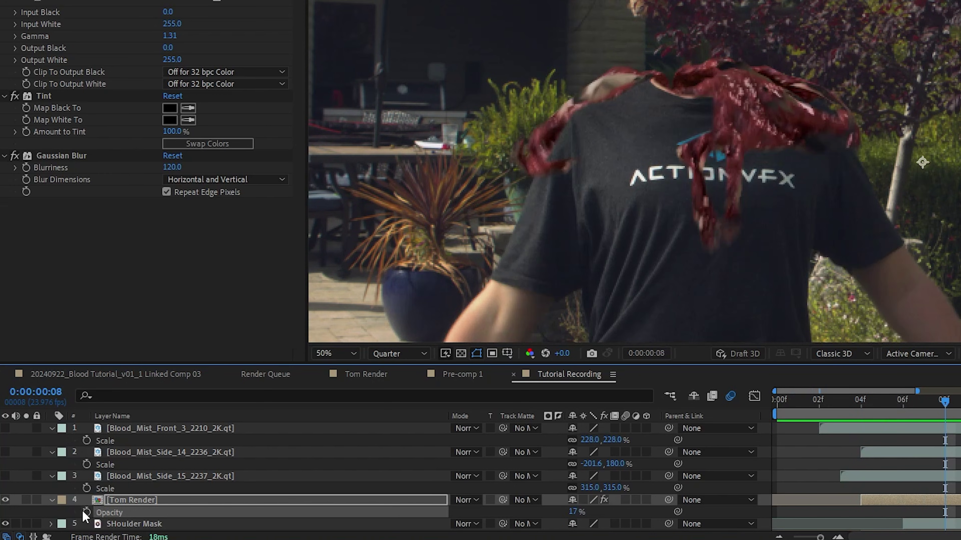
# Keyframe the shadow copy's 17% opacity to fade from 0% at frame 4, then move it to layer 4
pyautogui.click(87, 513)
pyautogui.click(903, 405)
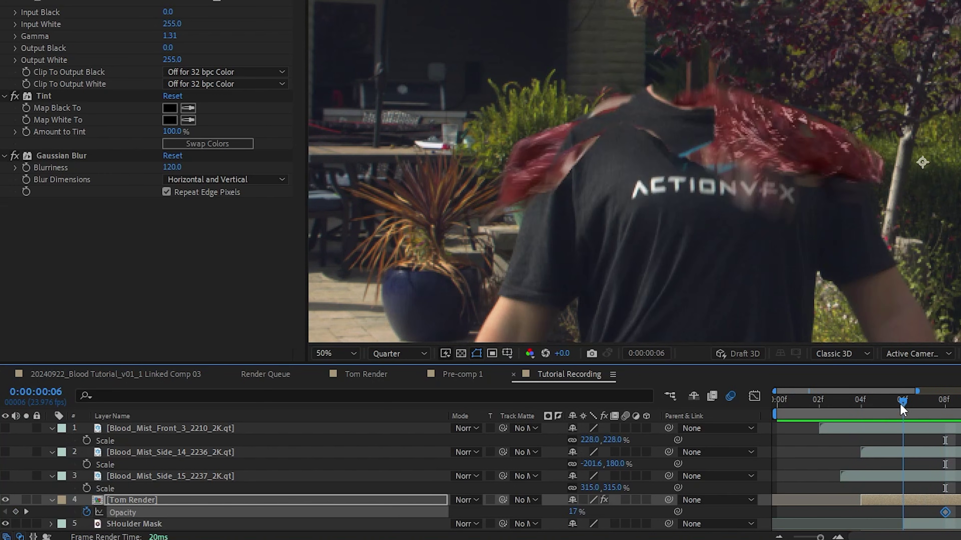
pyautogui.moveTo(902, 407); pyautogui.dragTo(871, 407)
pyautogui.click(860, 403)
pyautogui.moveTo(571, 511); pyautogui.dragTo(545, 512)
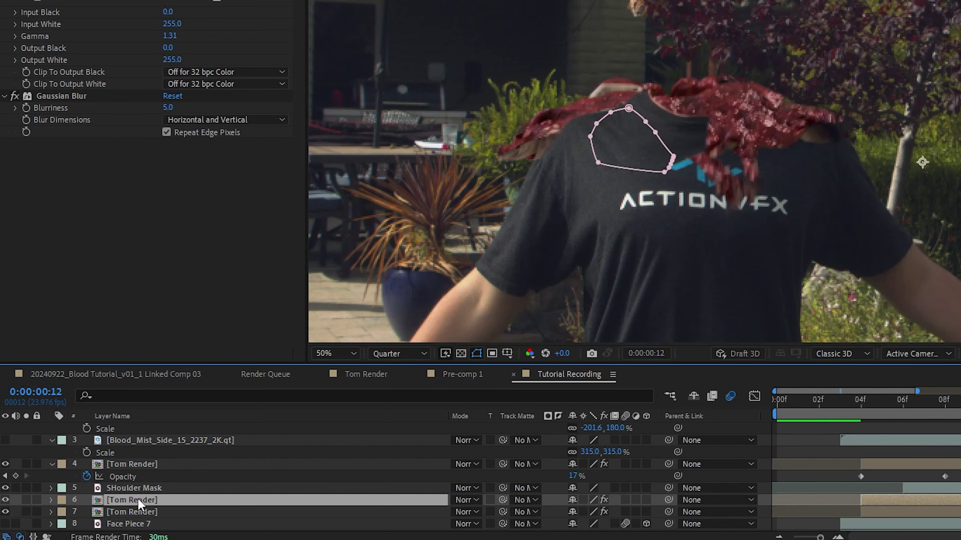
pyautogui.moveTo(140, 505); pyautogui.dragTo(136, 460)
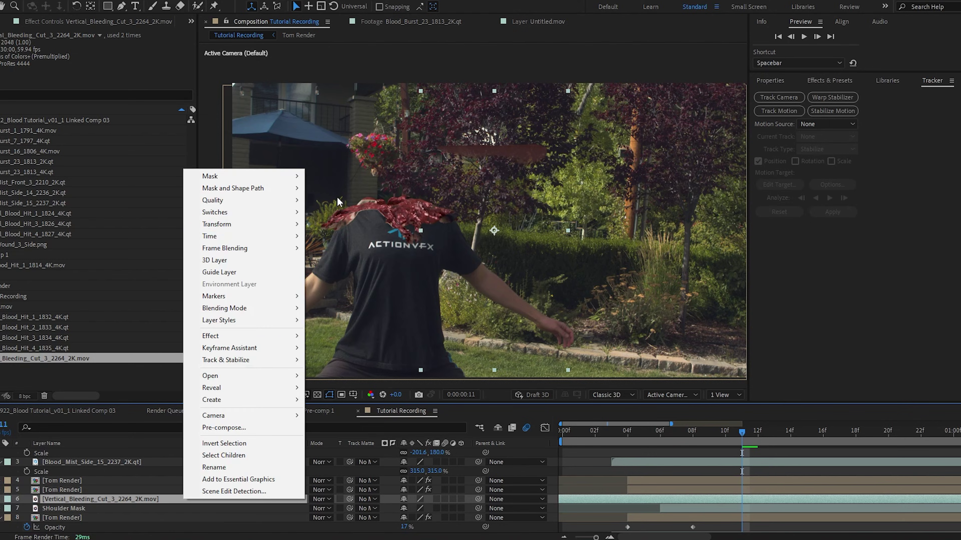
# Enable Time Remapping on Vertical_Bleeding_Cut_3, slide it earlier, and set its mode to Overlay
pyautogui.moveTo(278, 239)
pyautogui.click(349, 236)
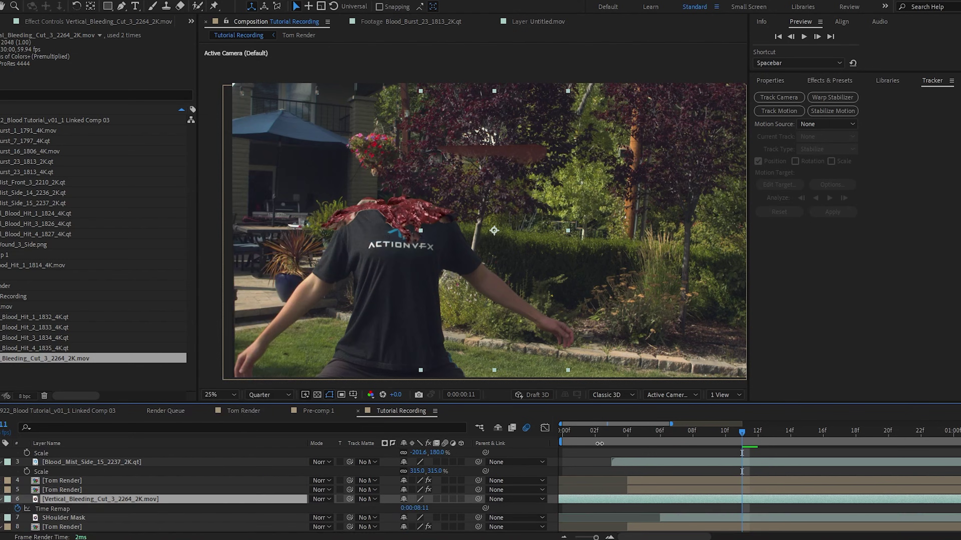
pyautogui.moveTo(869, 492); pyautogui.dragTo(765, 494)
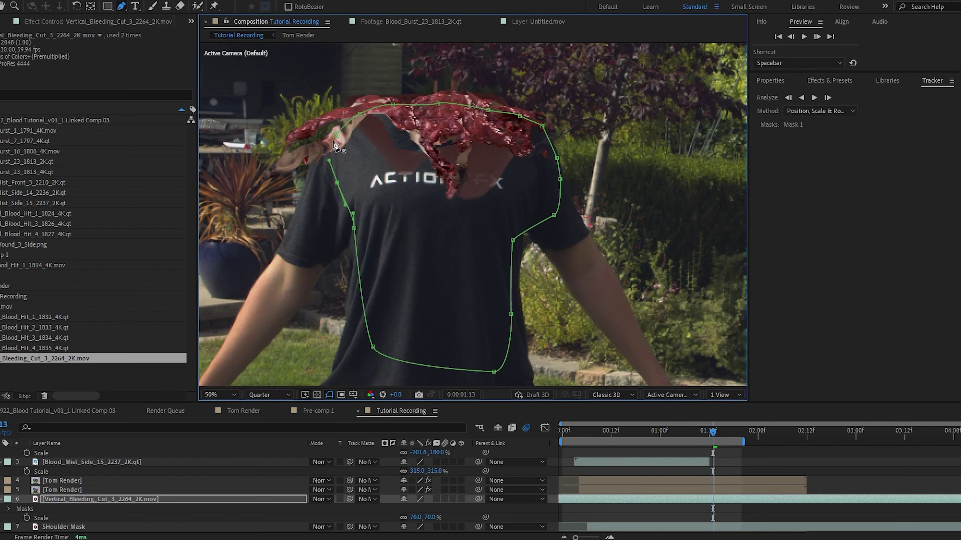
pyautogui.click(321, 499)
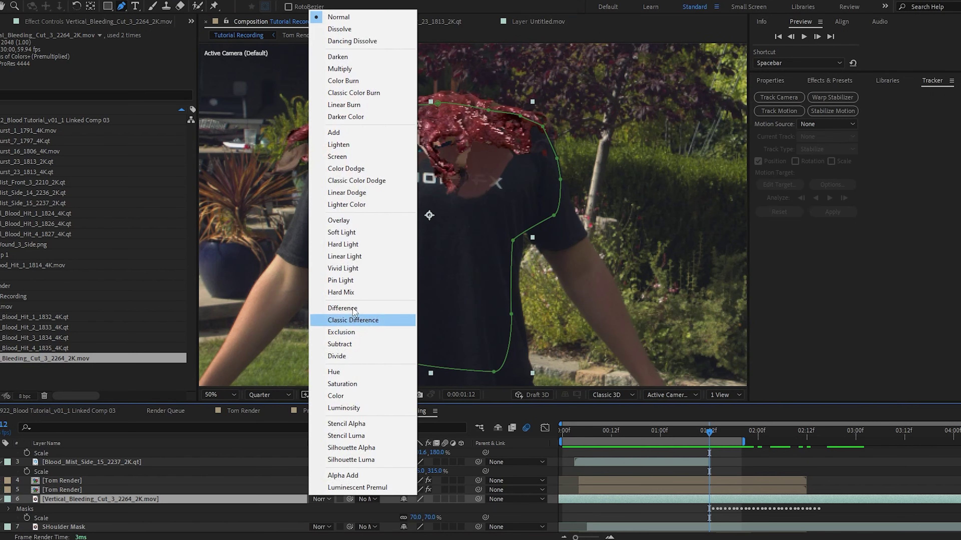
pyautogui.click(356, 220)
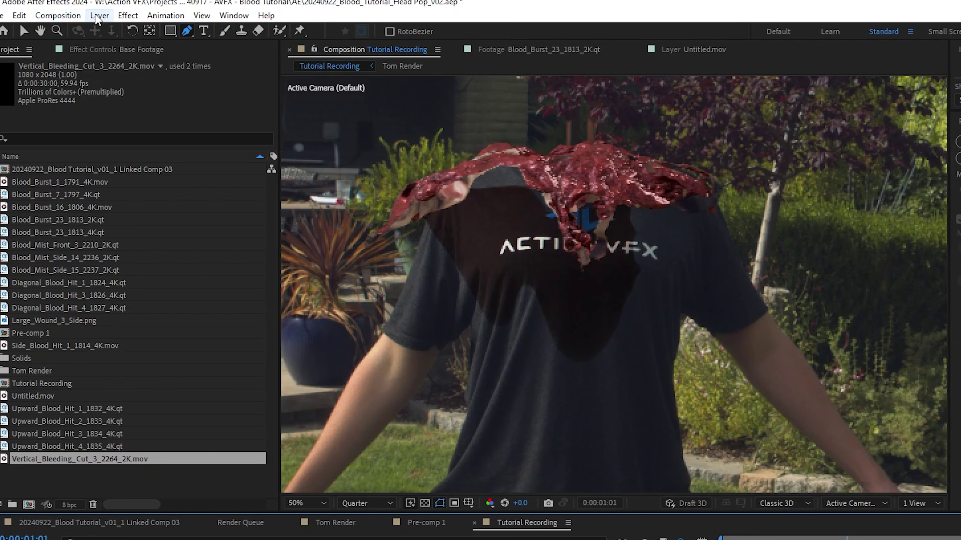
# Create a null named 'Body Track' and track the body with Mocha AE on Base Footage 2
pyautogui.click(47, 0)
pyautogui.moveTo(113, 29)
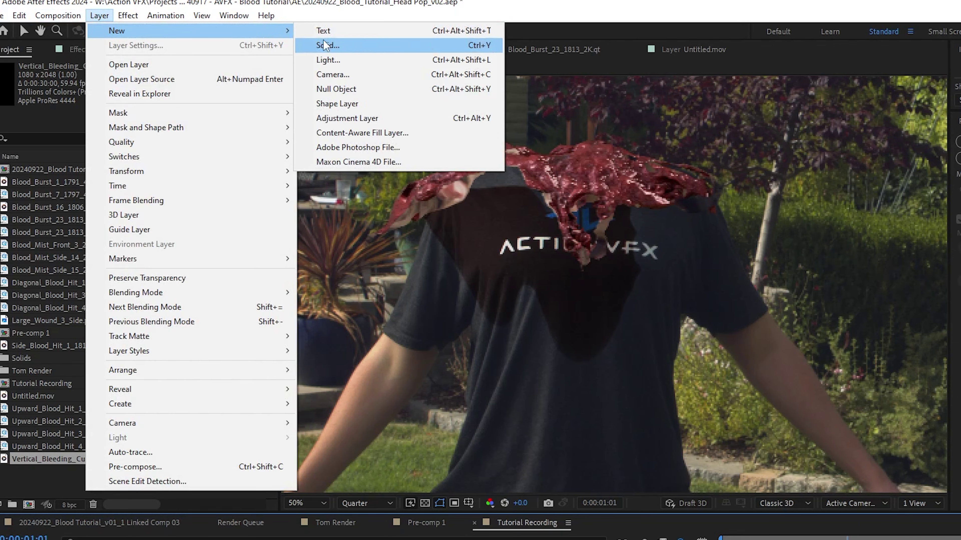
pyautogui.click(367, 89)
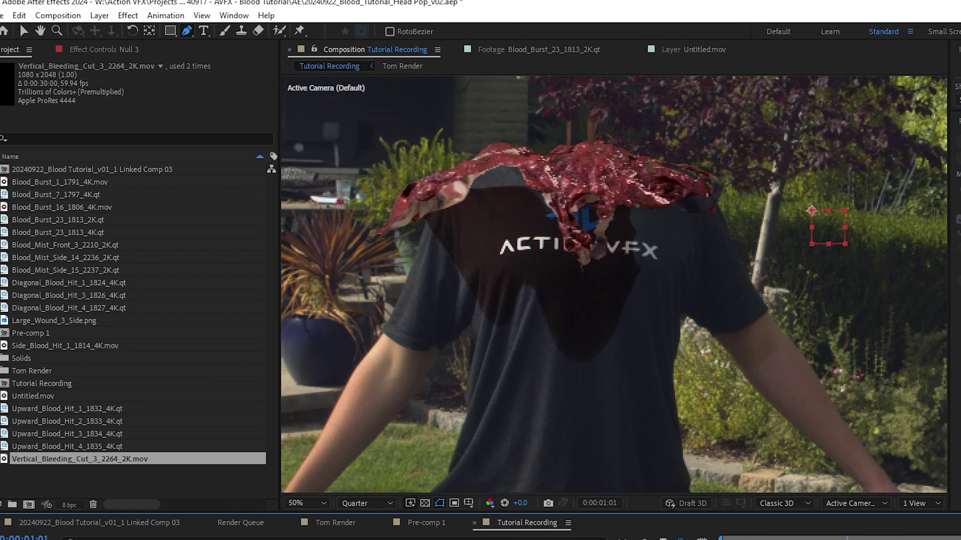
pyautogui.press('Return')
pyautogui.write('Body Track')
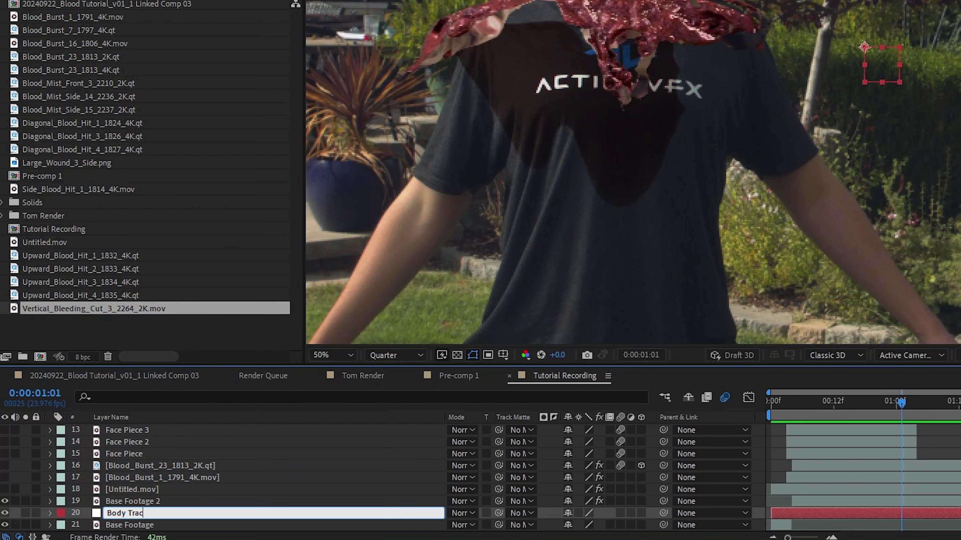
pyautogui.click(132, 501)
pyautogui.click(287, 209)
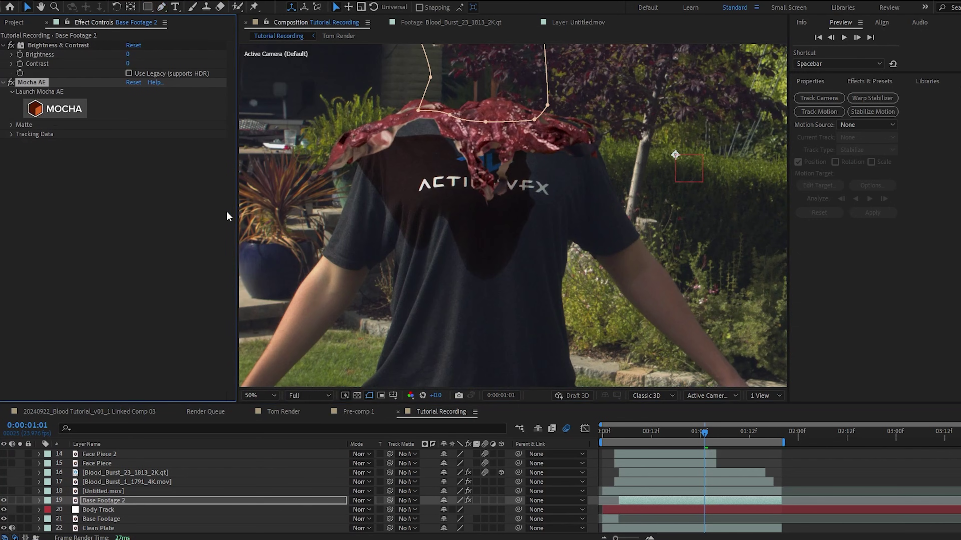
pyautogui.click(48, 111)
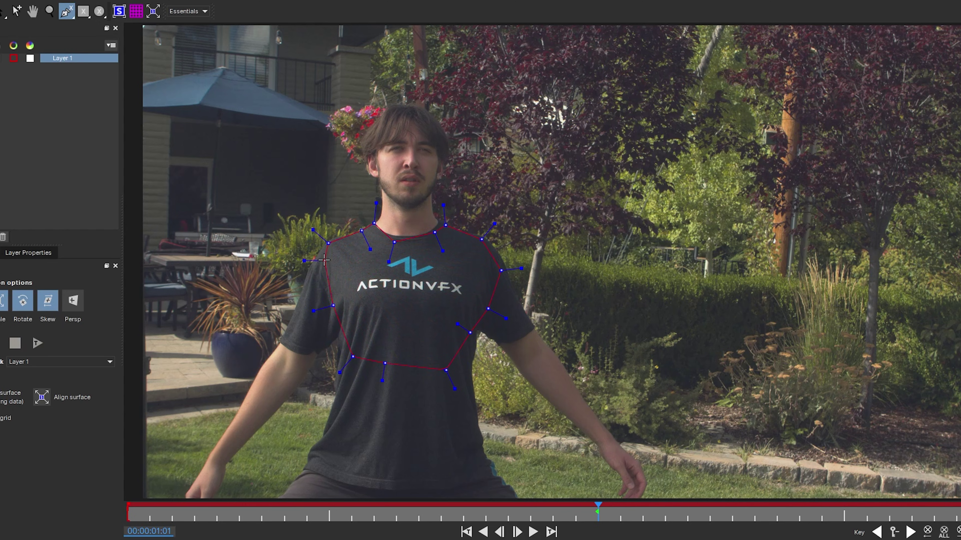
# Make the bleeding clip 3D, parent it to Body Track, and scrub to check the stain
pyautogui.rightClick(74, 492)
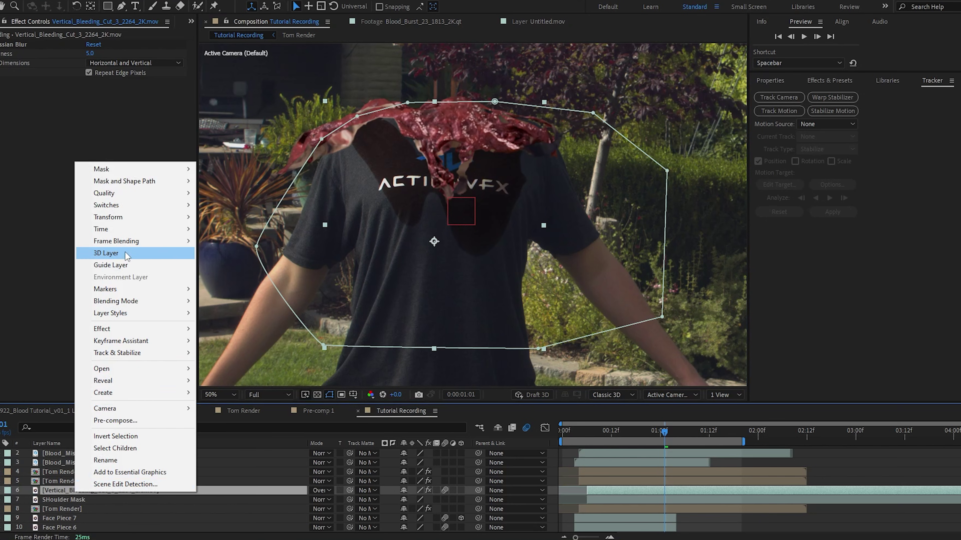
pyautogui.click(106, 253)
pyautogui.click(515, 490)
pyautogui.click(507, 454)
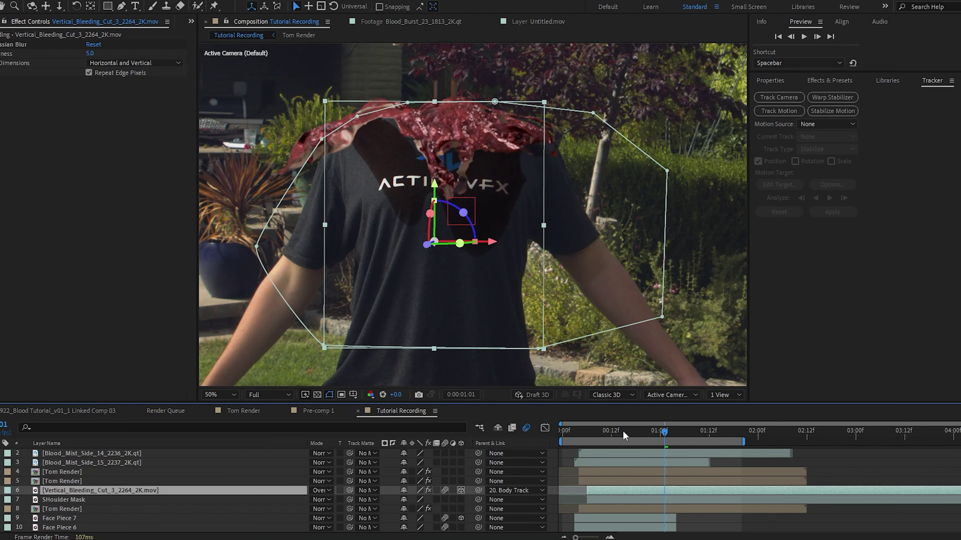
pyautogui.moveTo(696, 432); pyautogui.dragTo(643, 434)
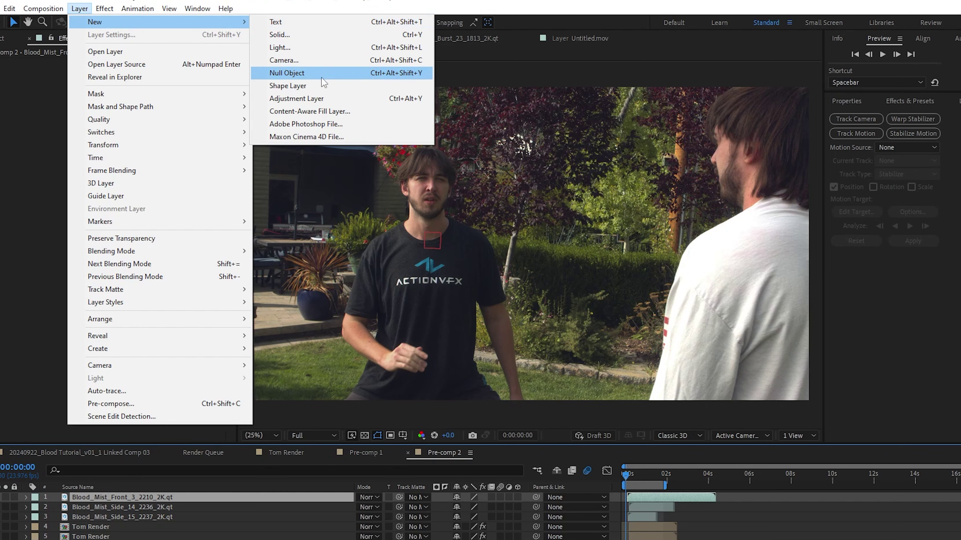
# Add an adjustment layer with a Straight Zoom CC Radial Blur centred on the face, Amount 28
pyautogui.click(322, 98)
pyautogui.click(105, 8)
pyautogui.moveTo(170, 107)
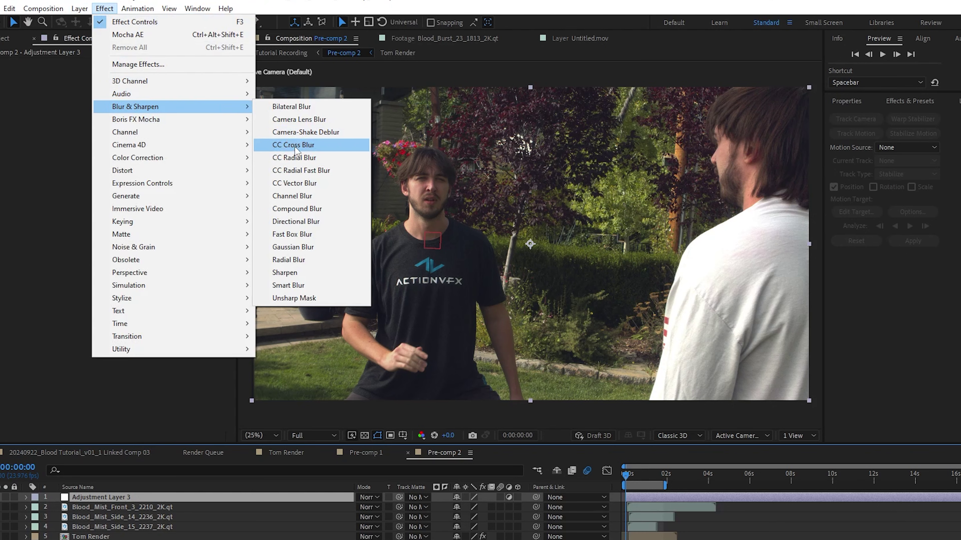
pyautogui.click(309, 161)
pyautogui.click(178, 72)
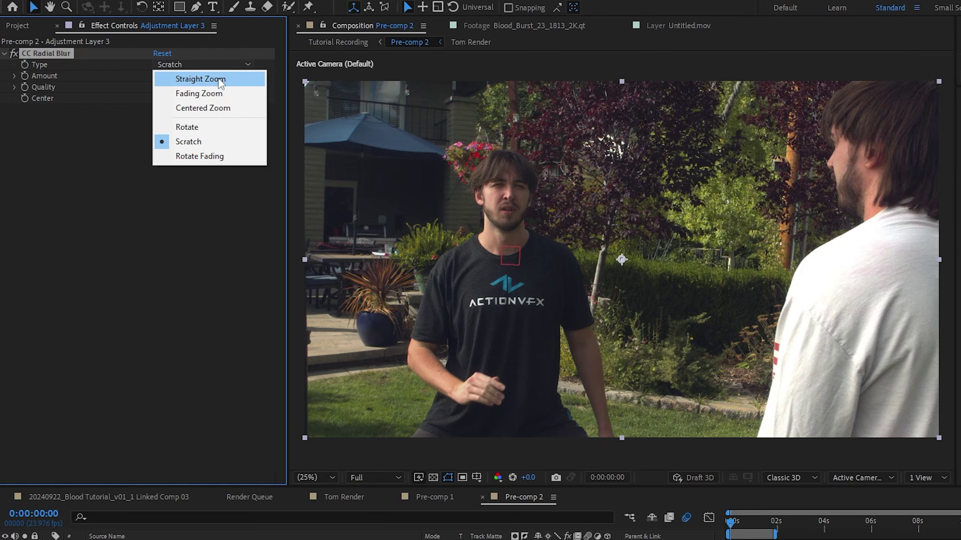
pyautogui.click(218, 94)
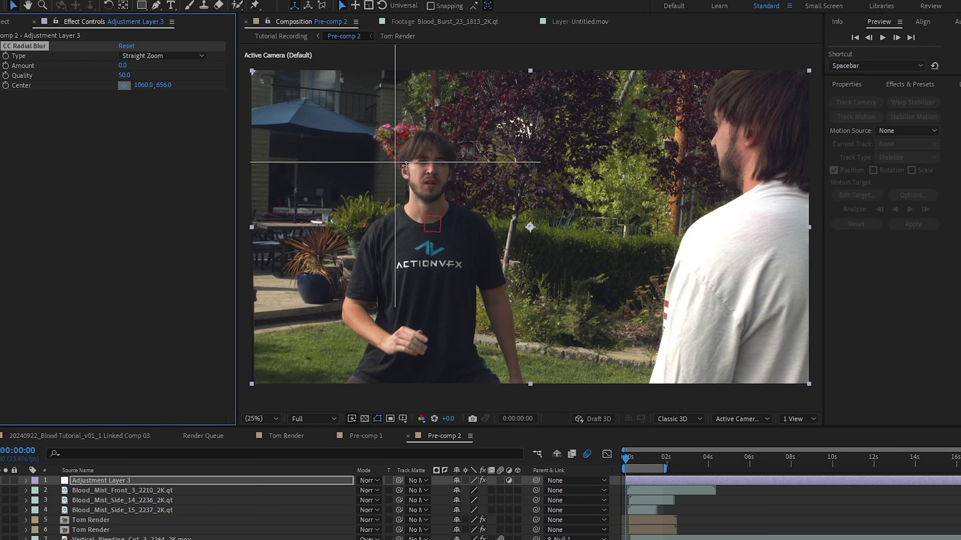
pyautogui.click(430, 171)
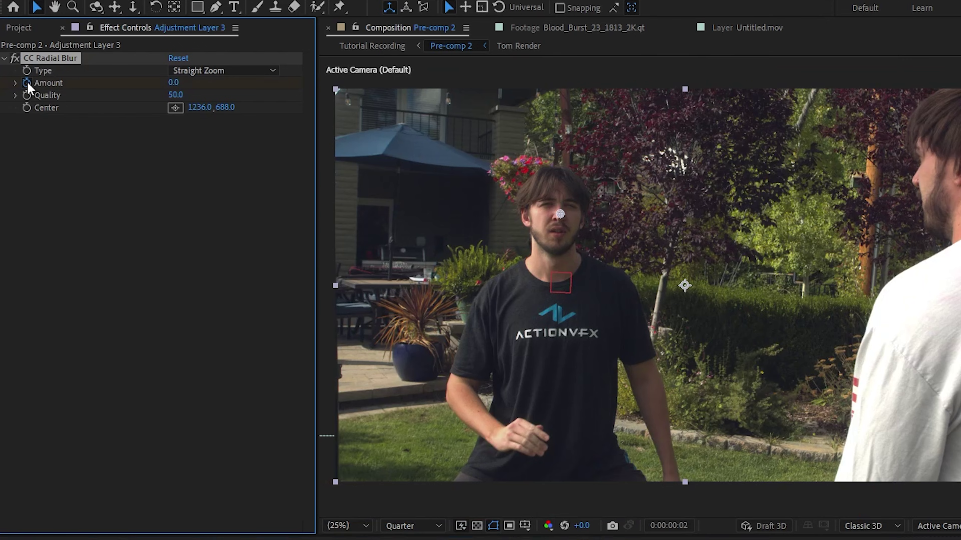
pyautogui.moveTo(173, 82); pyautogui.dragTo(191, 81)
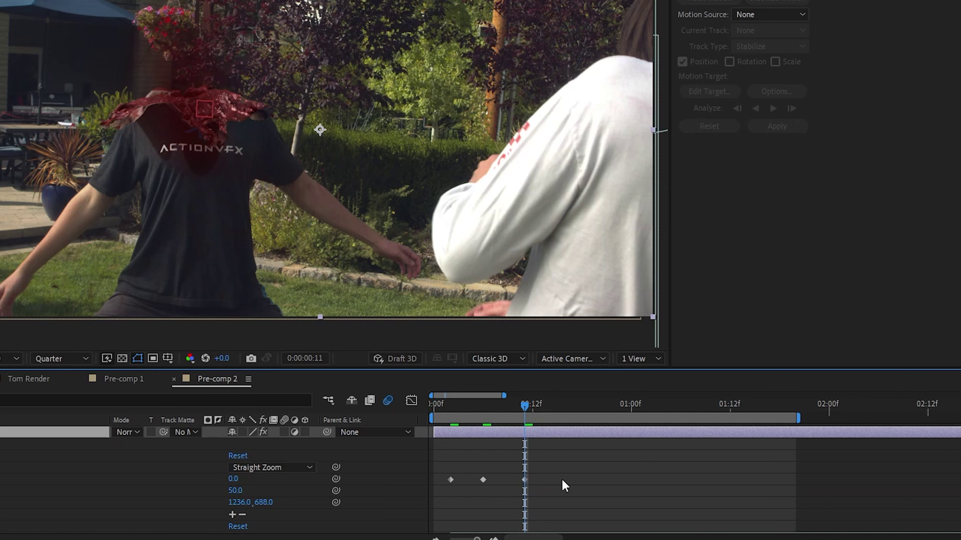
# Apply Easy Ease to the blur Amount keyframes
pyautogui.moveTo(562, 478); pyautogui.dragTo(436, 492)
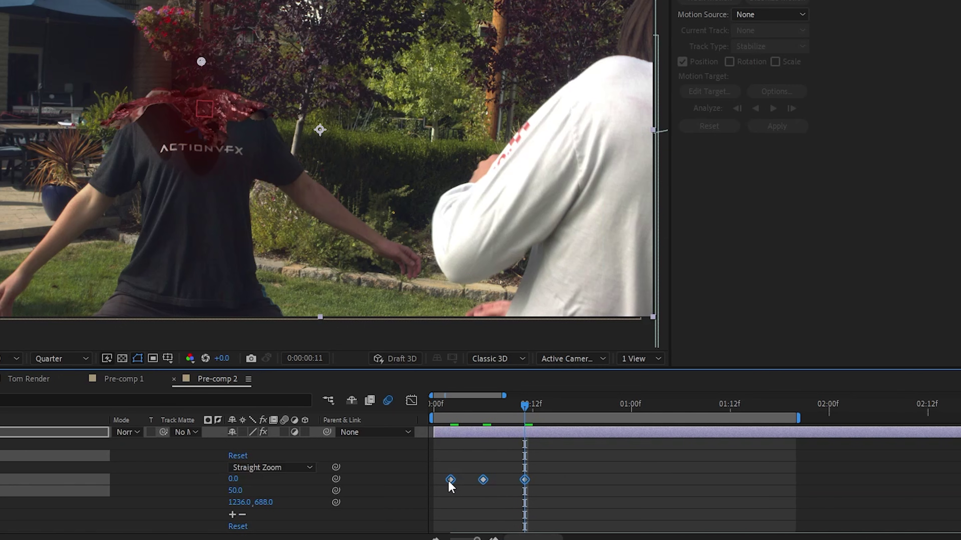
pyautogui.rightClick(450, 481)
pyautogui.moveTo(509, 471)
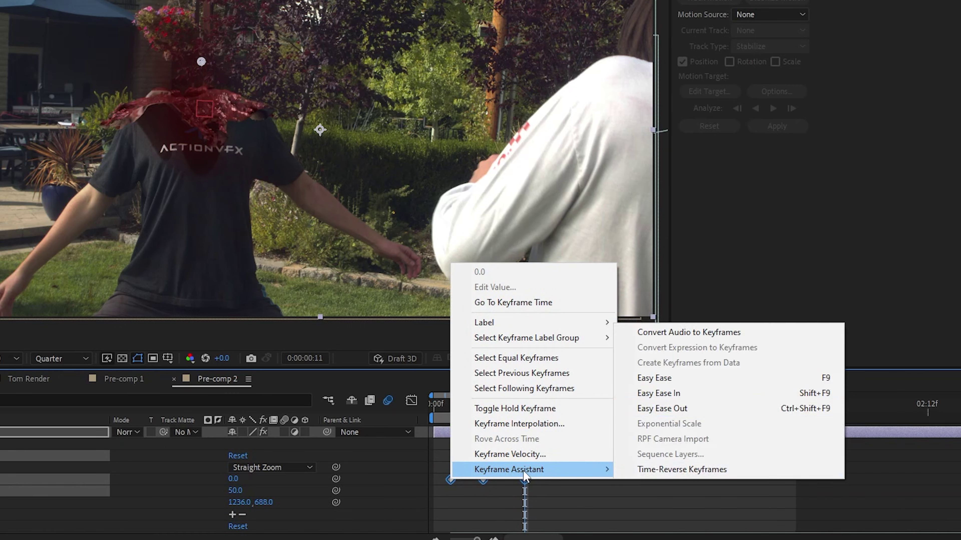
pyautogui.click(680, 381)
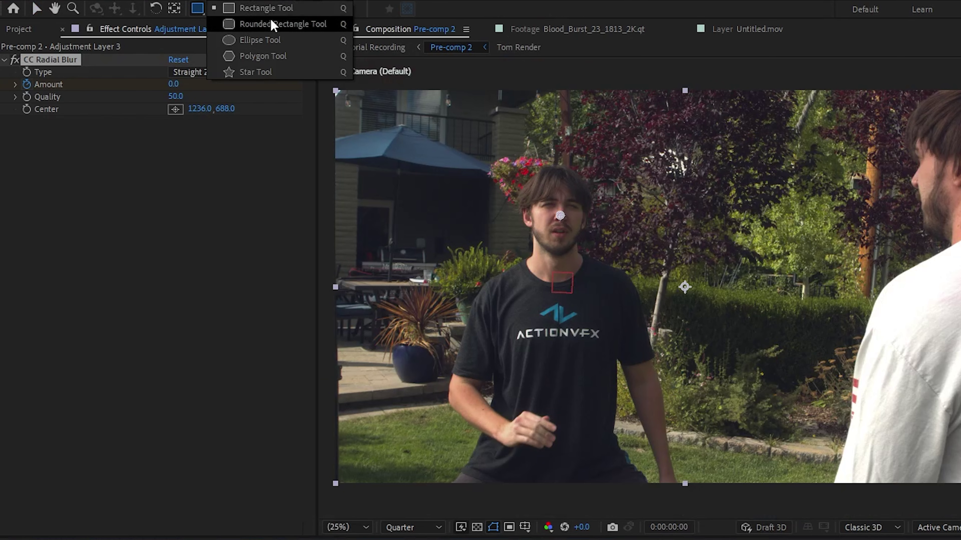
# Draw an elliptical mask around the head, keyframe Mask Expansion from frame 3, and feather it
pyautogui.click(276, 40)
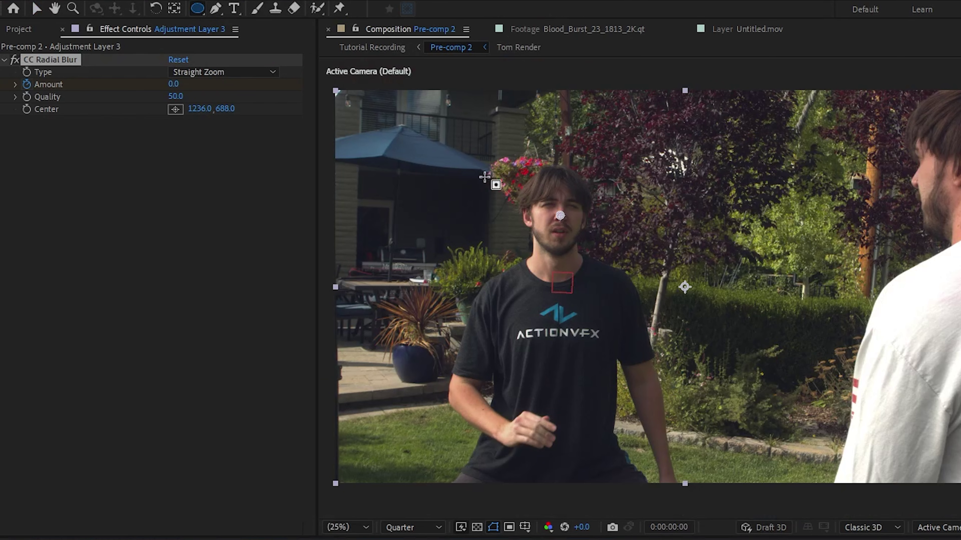
pyautogui.moveTo(459, 122); pyautogui.dragTo(600, 235)
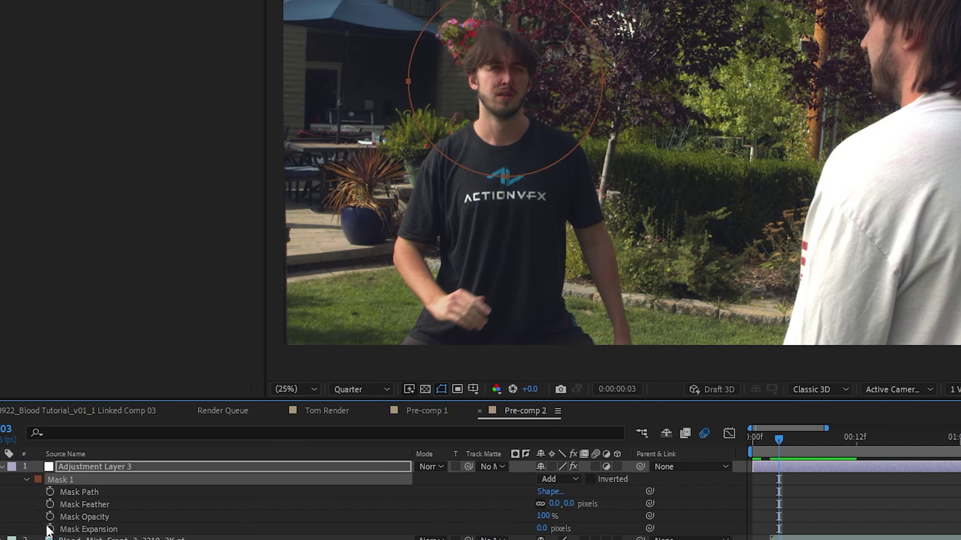
pyautogui.click(50, 528)
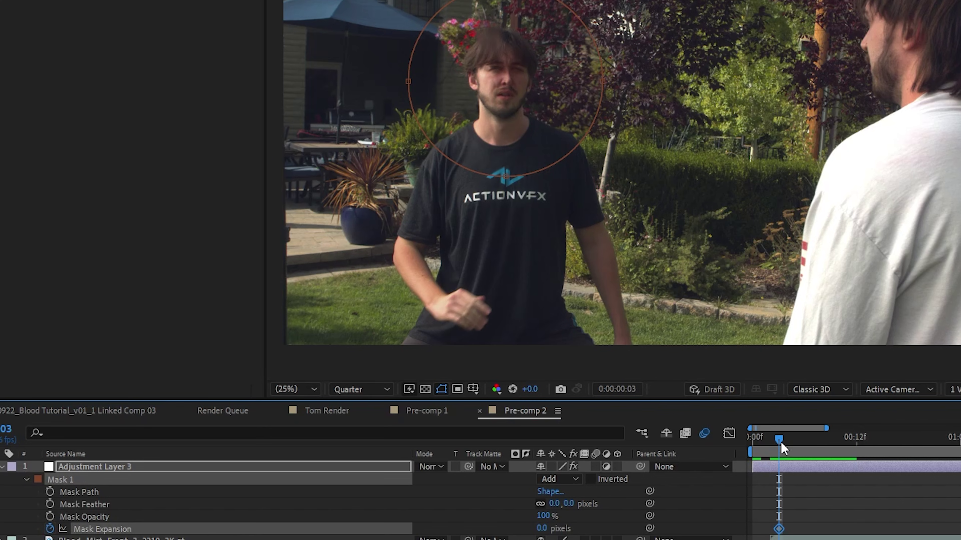
pyautogui.moveTo(781, 446); pyautogui.dragTo(835, 443)
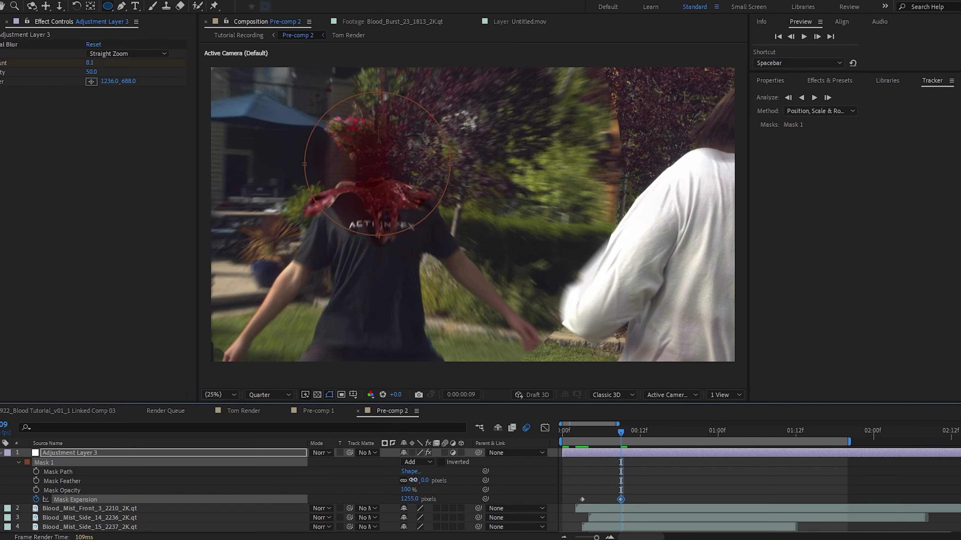
pyautogui.moveTo(554, 504); pyautogui.dragTo(600, 498)
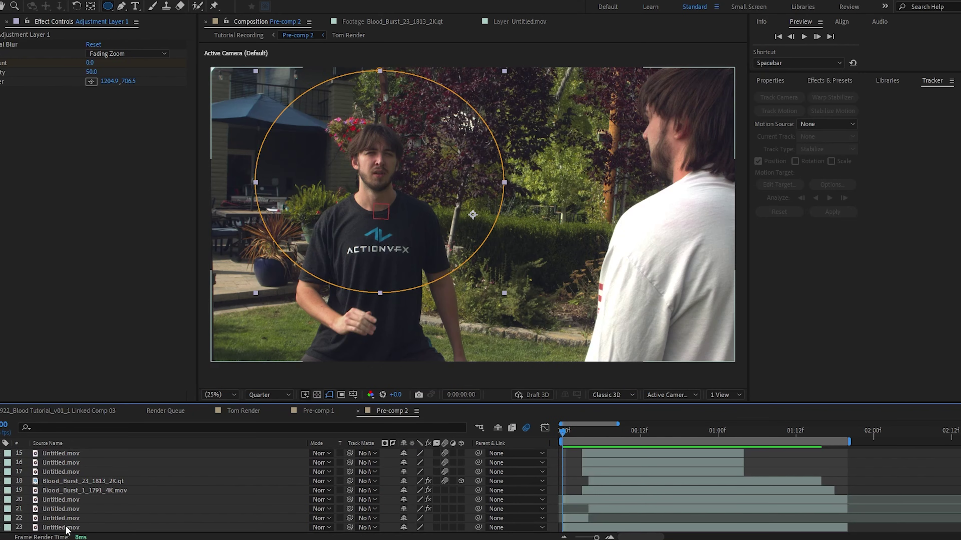
# Pre-compose the layers into Pre-comp 3 and add a wiggle() expression to its Anchor Point
pyautogui.rightClick(67, 527)
pyautogui.click(124, 456)
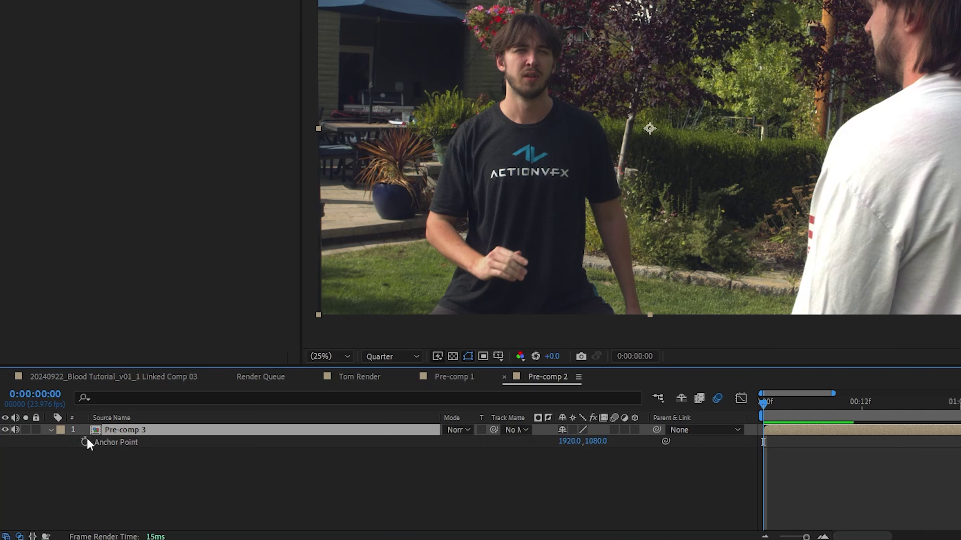
pyautogui.keyDown('alt'); pyautogui.click(86, 441); pyautogui.keyUp('alt')
pyautogui.write('wig')
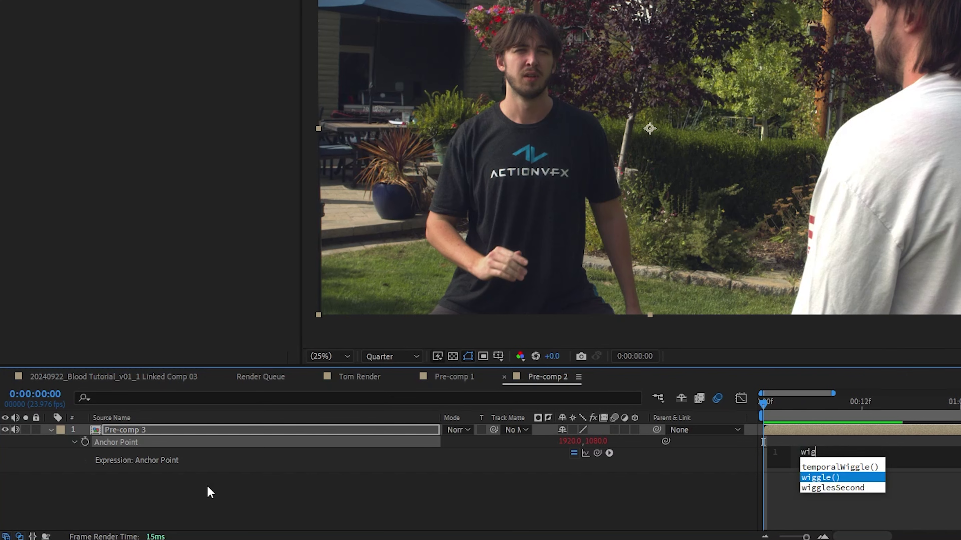
pyautogui.write('gle')
pyautogui.press('Return')
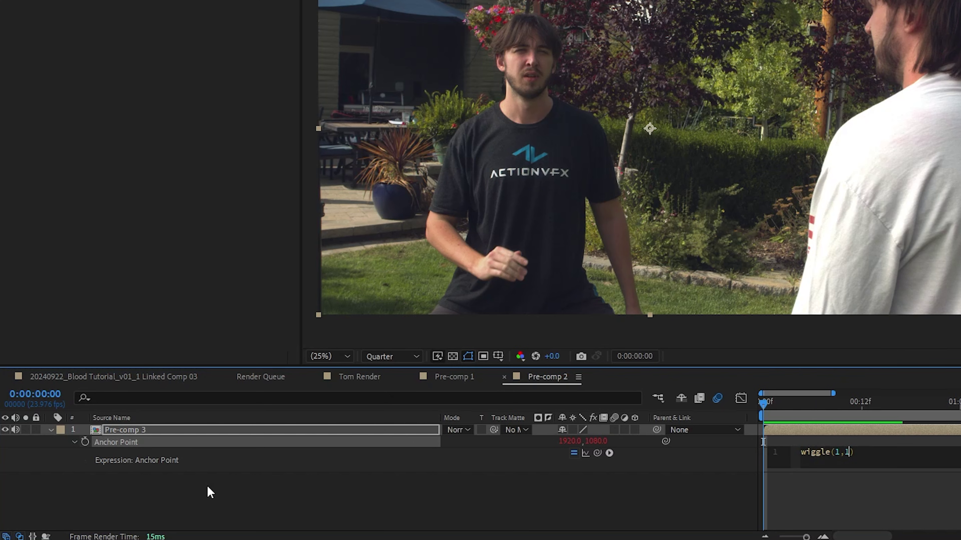
# Add a wiggle(1,.5) expression to Pre-comp 3's Rotation
pyautogui.click(207, 486)
pyautogui.press('r')
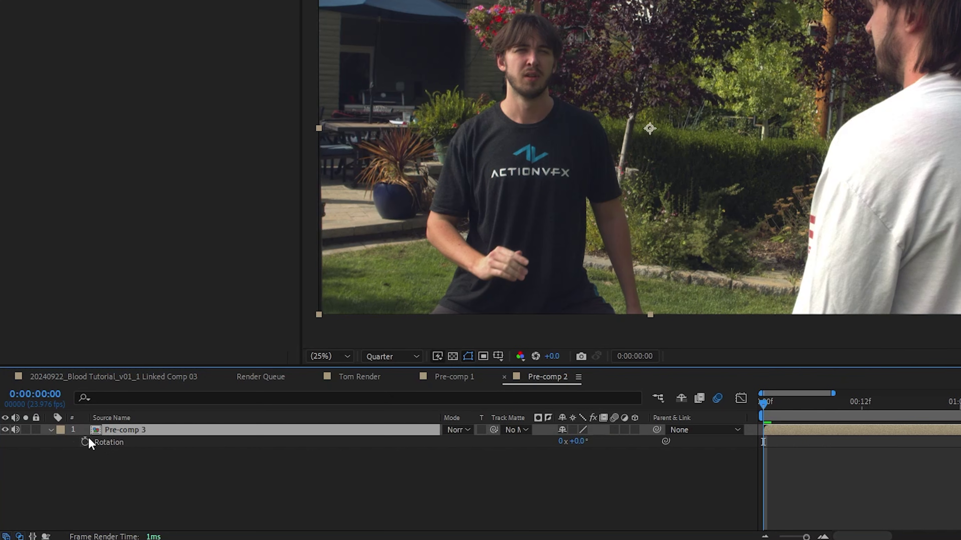
pyautogui.keyDown('alt'); pyautogui.click(87, 441); pyautogui.keyUp('alt')
pyautogui.write('wigg')
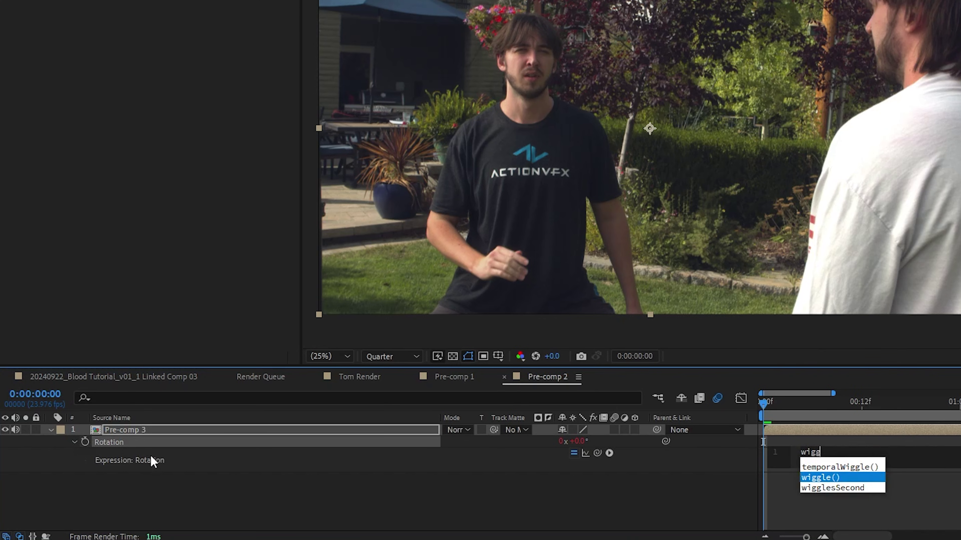
pyautogui.write('le')
pyautogui.press('Return')
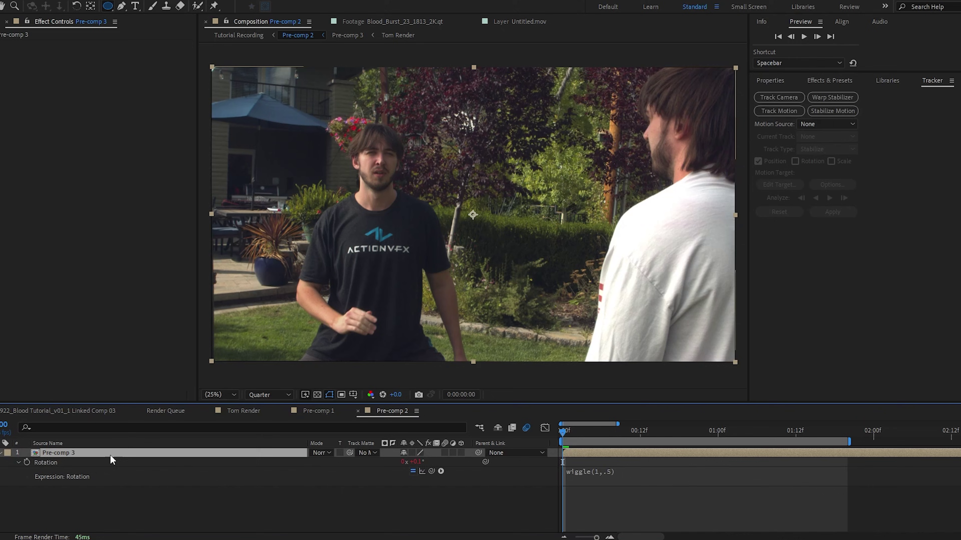
# Scale Pre-comp 3 to 107% to hide the edges and preview the shake
pyautogui.press('s')
pyautogui.moveTo(416, 462); pyautogui.dragTo(419, 462)
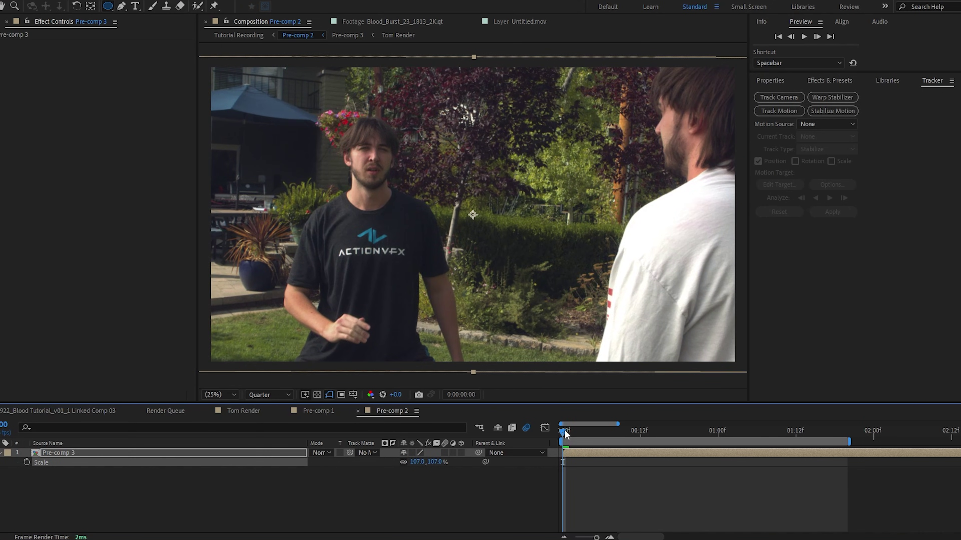
pyautogui.moveTo(566, 434); pyautogui.dragTo(569, 457)
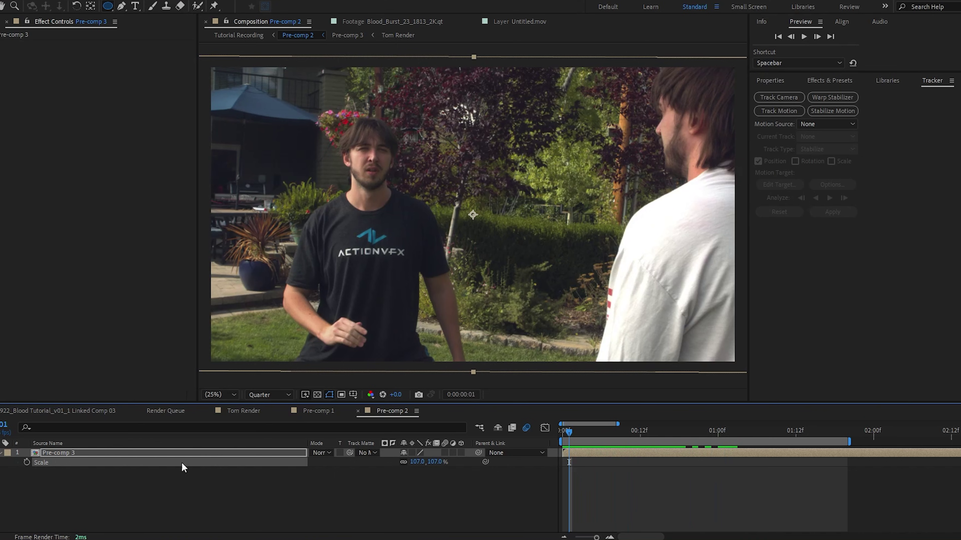
pyautogui.click(184, 453)
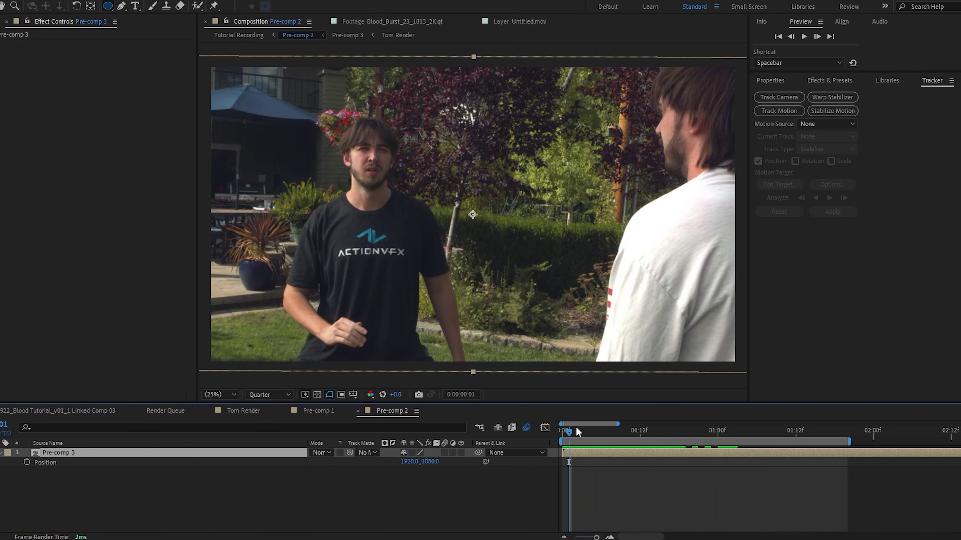
# Keyframe Pre-comp 3's Position to jolt the frame at frames 2, 4, 7 and 17
pyautogui.moveTo(572, 433)
pyautogui.mouseDown()
pyautogui.moveTo(585, 436)
pyautogui.moveTo(576, 440)
pyautogui.mouseUp()
pyautogui.click(28, 463)
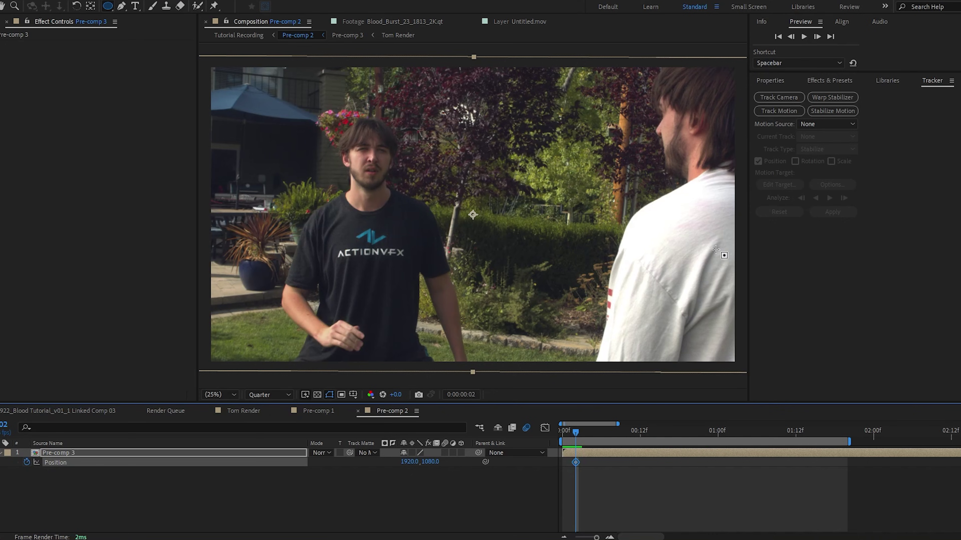
pyautogui.click(817, 36)
pyautogui.click(818, 36)
pyautogui.moveTo(435, 189); pyautogui.dragTo(445, 183)
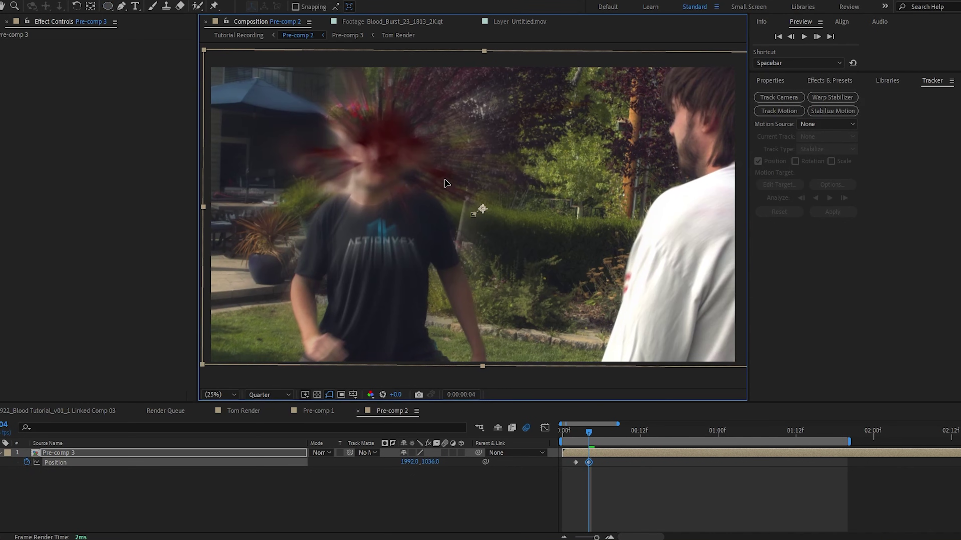
pyautogui.press('pagedown')
pyautogui.press('pagedown')
pyautogui.press('pagedown')
pyautogui.moveTo(635, 192); pyautogui.dragTo(621, 195)
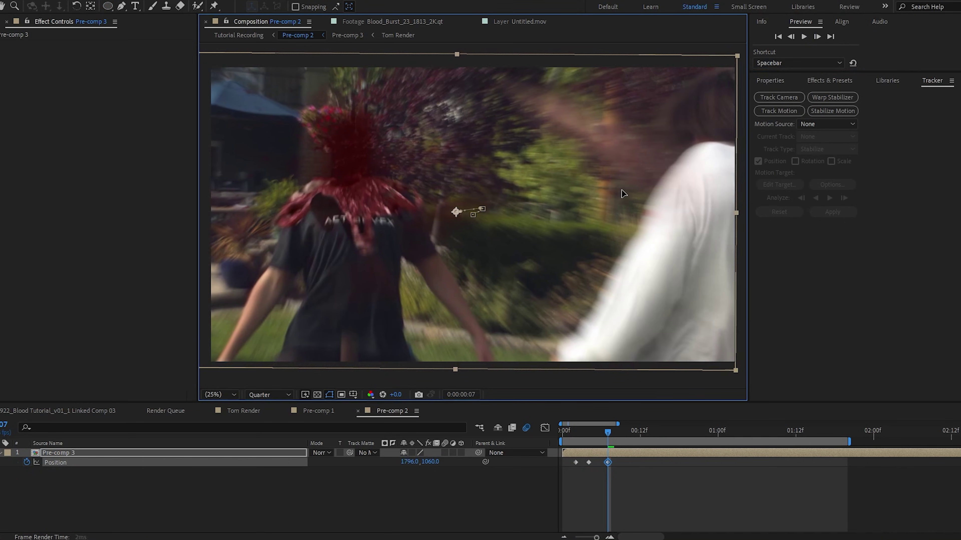
pyautogui.hotkey('shift', 'pagedown')
pyautogui.moveTo(540, 107); pyautogui.dragTo(555, 115)
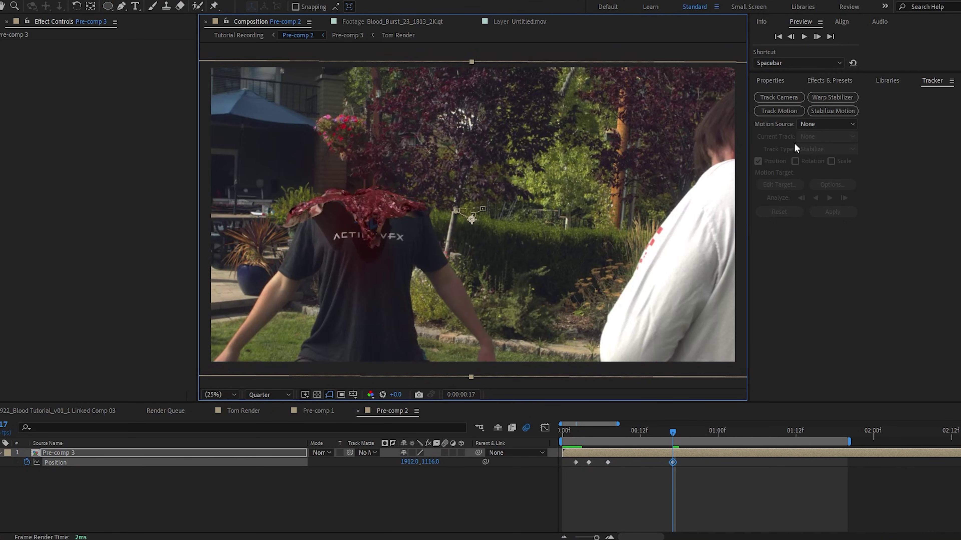
# Apply Easy Ease to the four Position keyframes
pyautogui.moveTo(715, 469); pyautogui.dragTo(571, 460)
pyautogui.rightClick(578, 463)
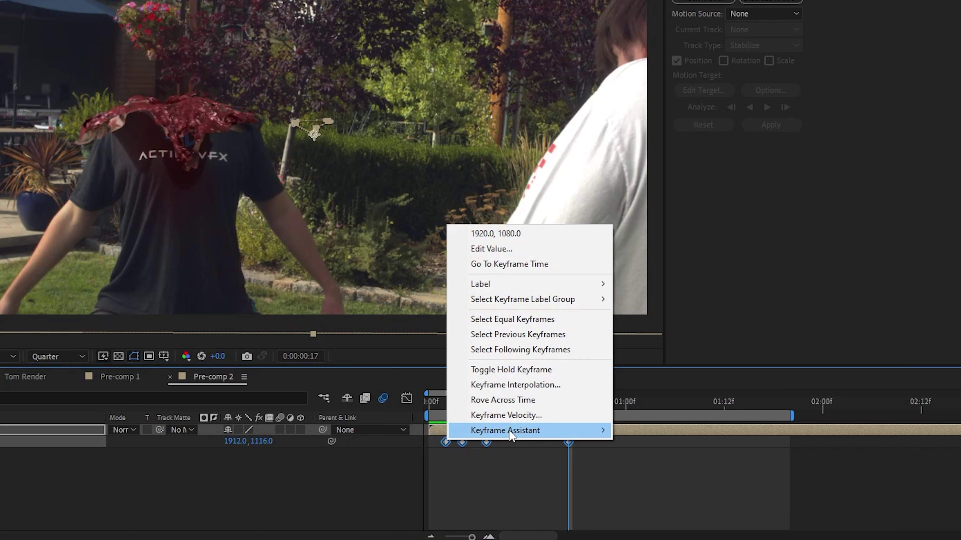
pyautogui.moveTo(511, 431)
pyautogui.click(643, 339)
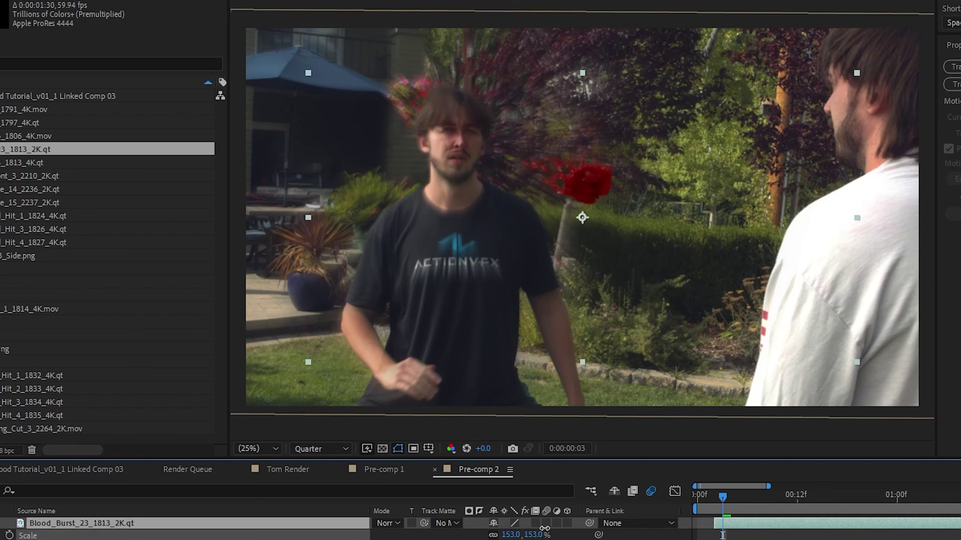
# Scale the blood burst to 193% over the face, make it 3D, and push Z to about -3002
pyautogui.moveTo(544, 529); pyautogui.dragTo(561, 529)
pyautogui.moveTo(590, 185); pyautogui.dragTo(453, 158)
pyautogui.press('p')
pyautogui.rightClick(72, 523)
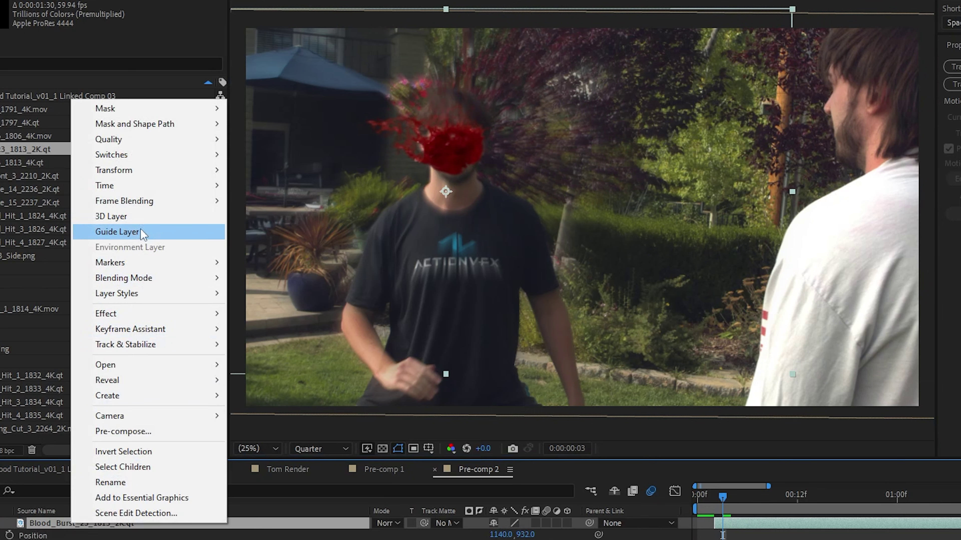
pyautogui.click(114, 216)
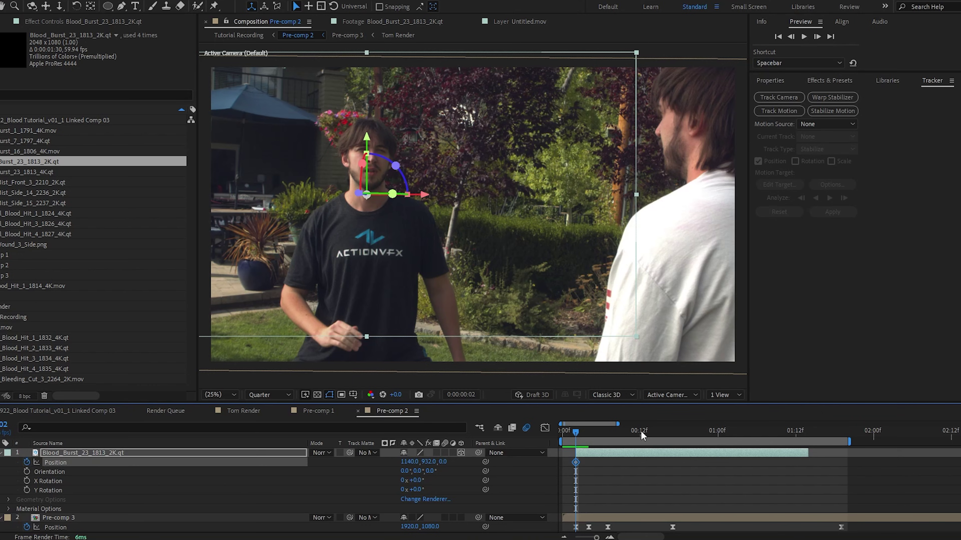
pyautogui.moveTo(577, 436); pyautogui.dragTo(607, 437)
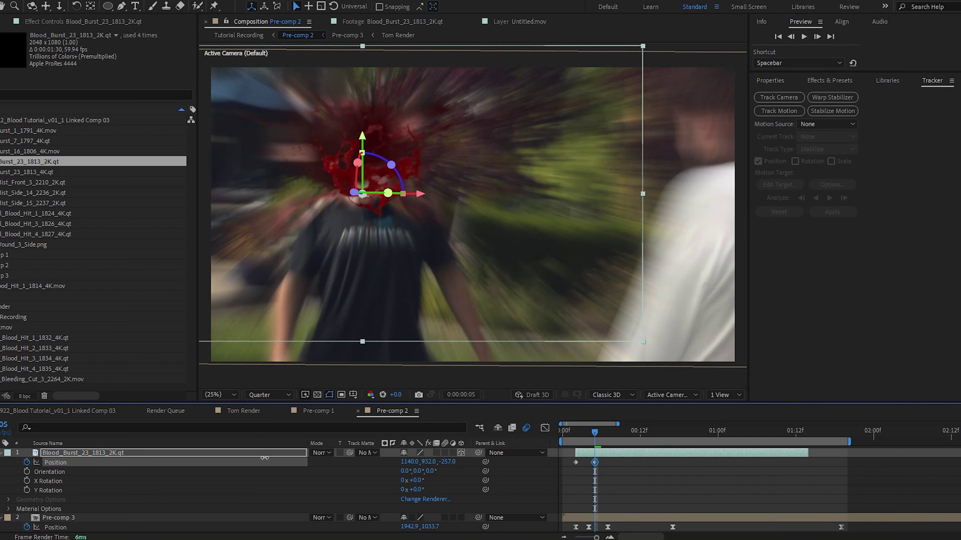
pyautogui.moveTo(264, 458); pyautogui.dragTo(743, 466)
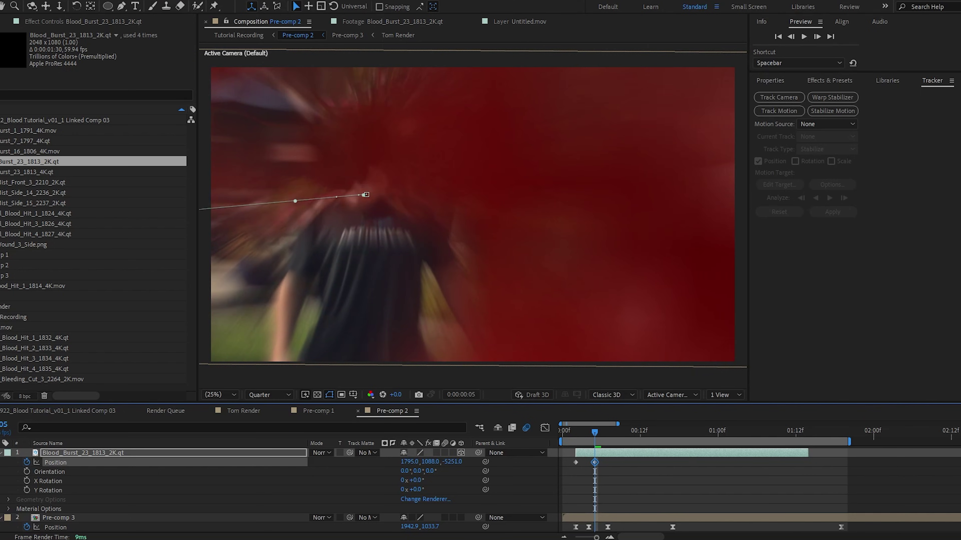
# Add Levels to the blood burst with gamma 0.61
pyautogui.click(70, 1)
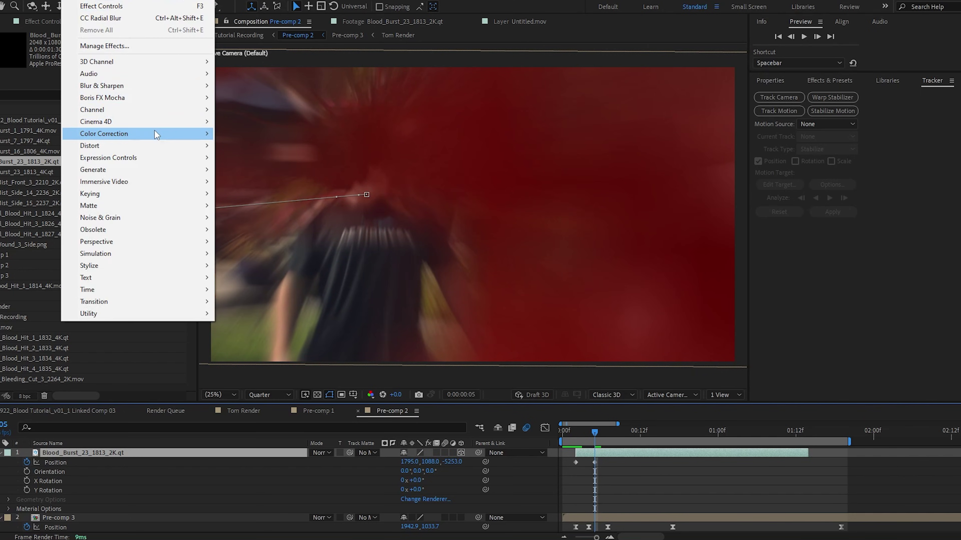
pyautogui.moveTo(155, 131)
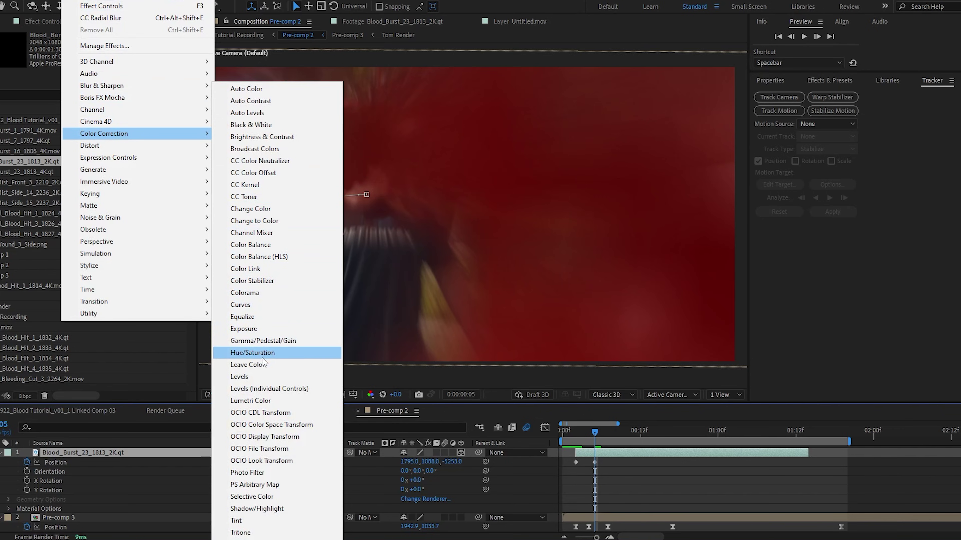
pyautogui.click(242, 377)
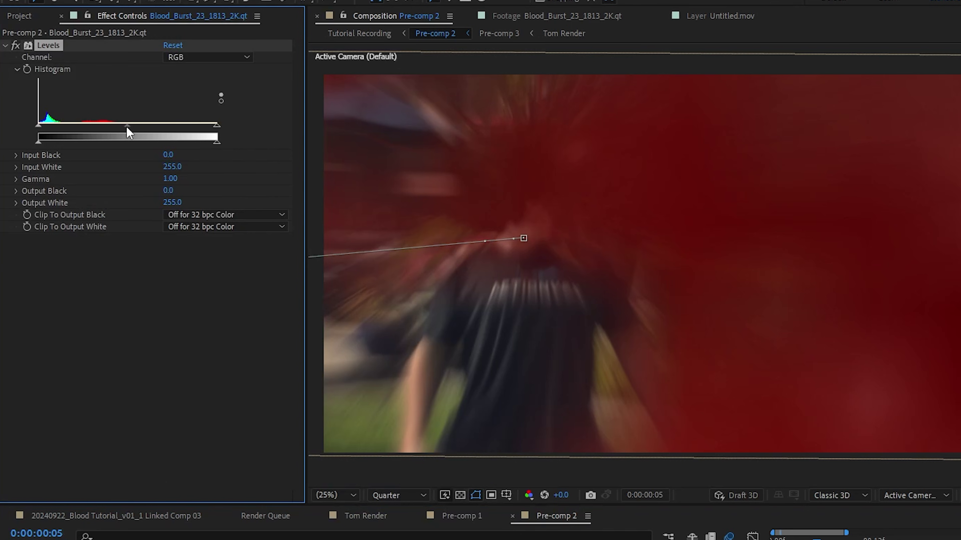
pyautogui.moveTo(127, 131); pyautogui.dragTo(155, 132)
# Enable motion blur on the blood and add Camera Lens Blur with radius 51
pyautogui.click(444, 453)
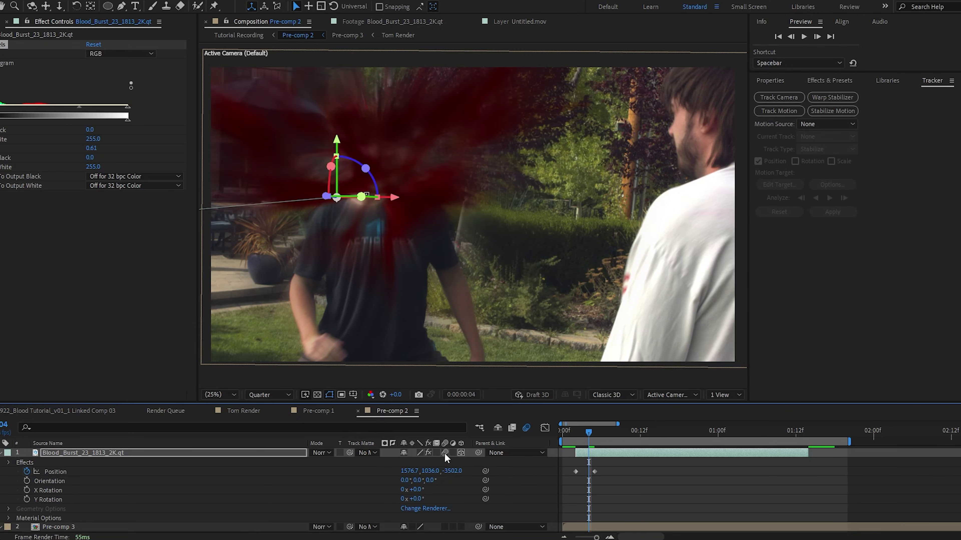
pyautogui.hotkey('alt', 't')
pyautogui.moveTo(101, 86)
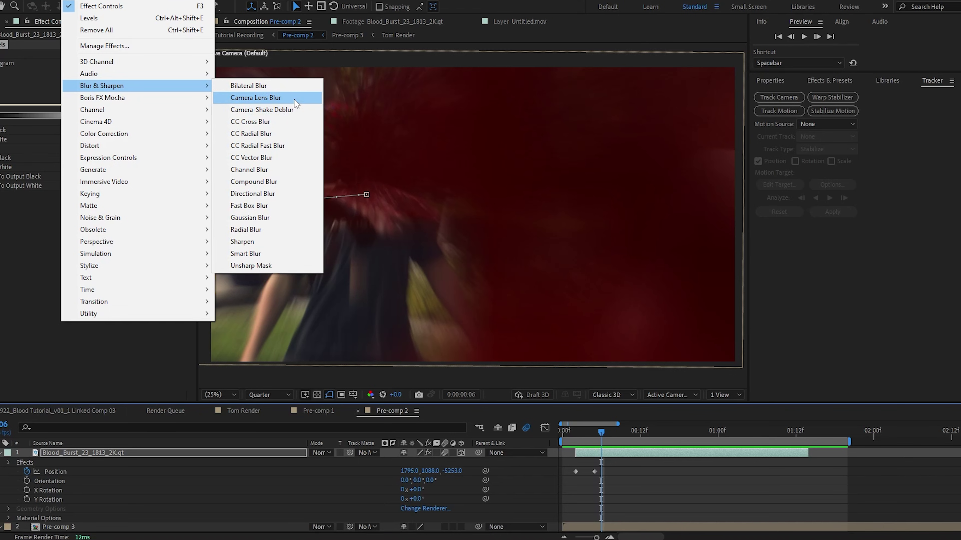
pyautogui.click(256, 98)
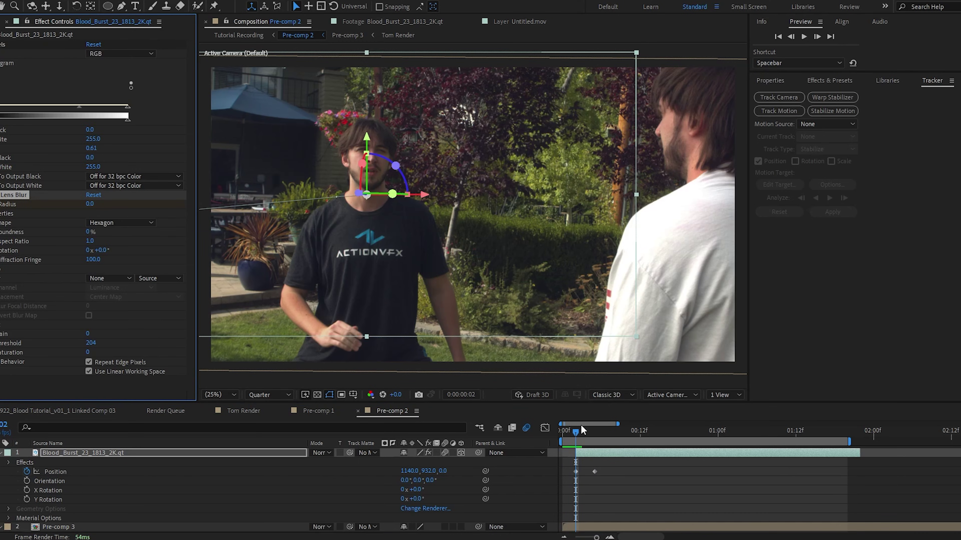
pyautogui.click(592, 432)
pyautogui.moveTo(90, 204); pyautogui.dragTo(118, 205)
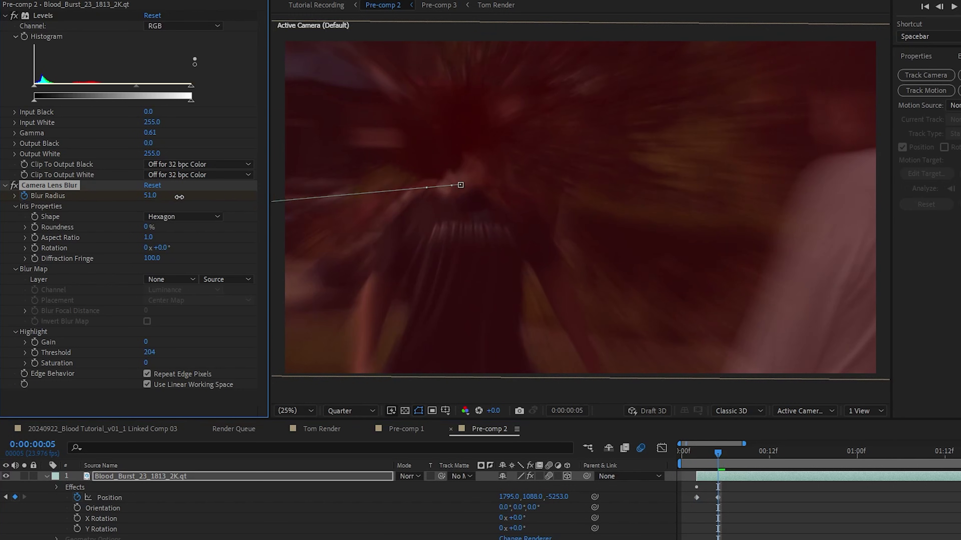
pyautogui.moveTo(700, 451); pyautogui.dragTo(732, 446)
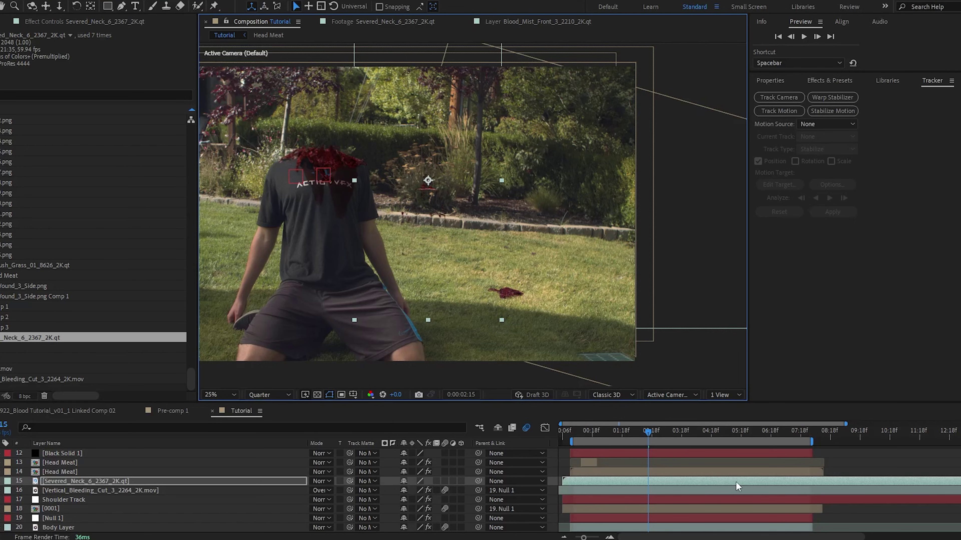
# Retime the Severed_Neck_6_2367_2K.qt drip clip and move it onto the actor's neck stump
pyautogui.moveTo(736, 484); pyautogui.dragTo(793, 486)
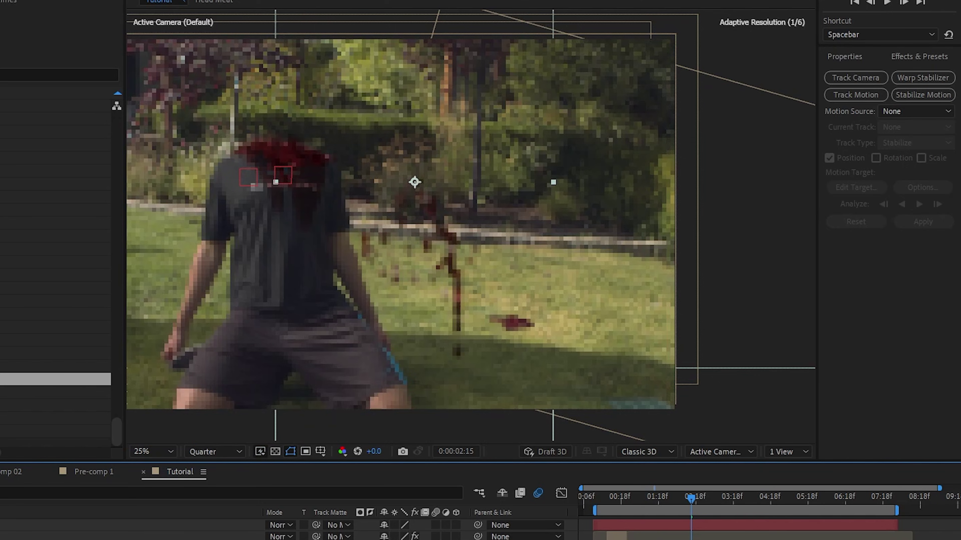
pyautogui.moveTo(449, 238); pyautogui.dragTo(300, 159)
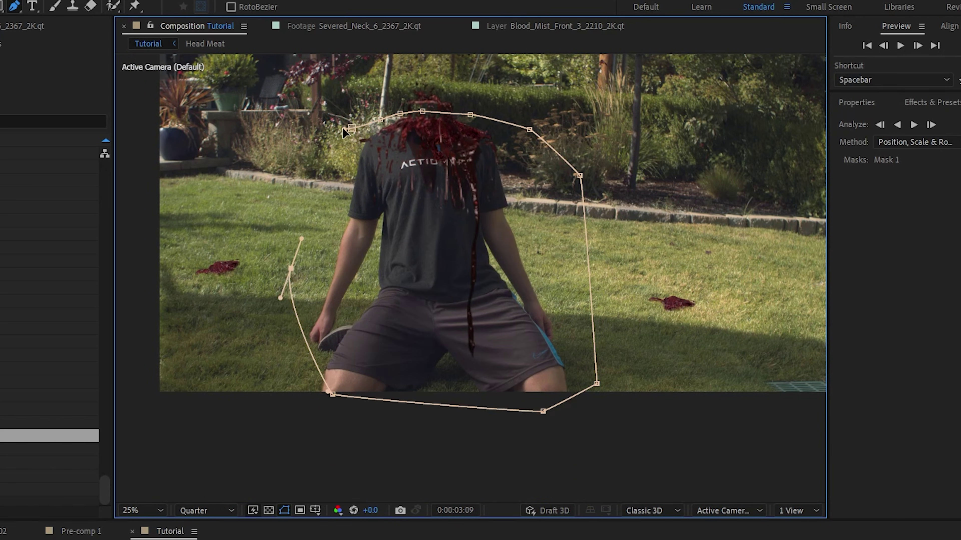
# Close the body mask and set its mode, then lower the second neck-blood stream with 15 px feather
pyautogui.click(352, 129)
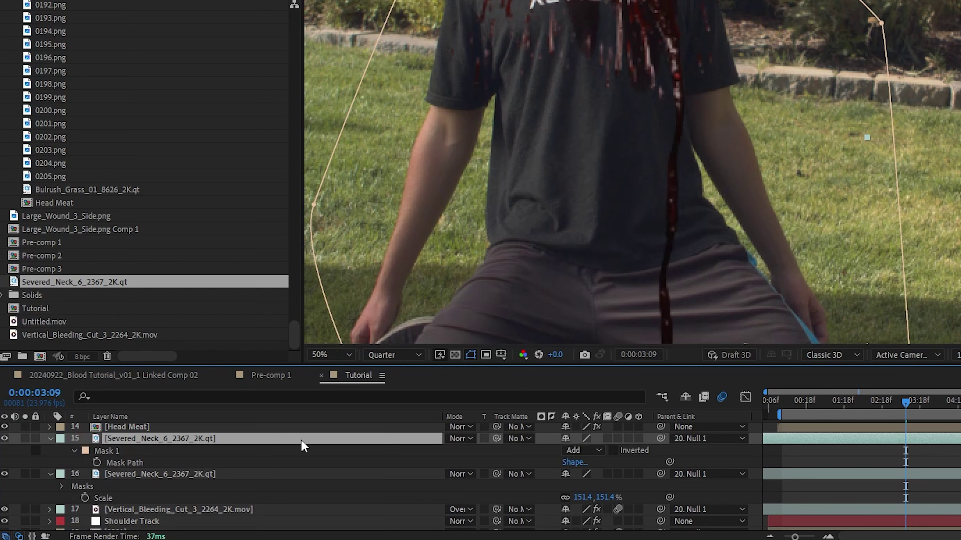
pyautogui.click(582, 452)
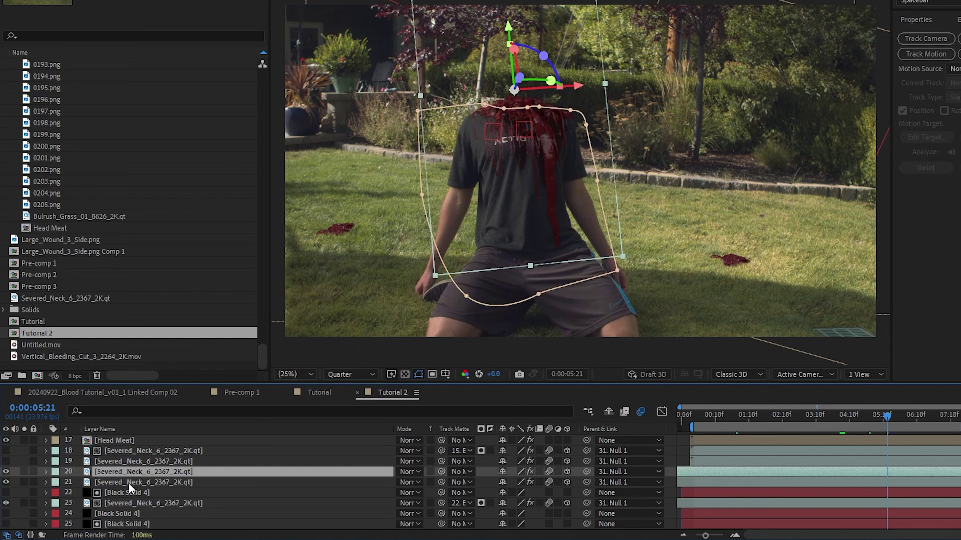
pyautogui.click(131, 483)
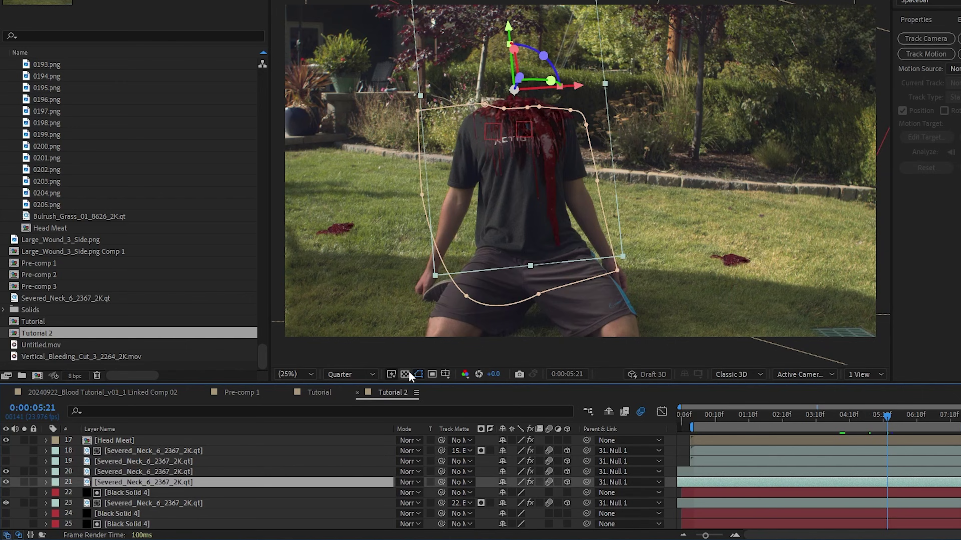
pyautogui.moveTo(548, 167); pyautogui.dragTo(557, 277)
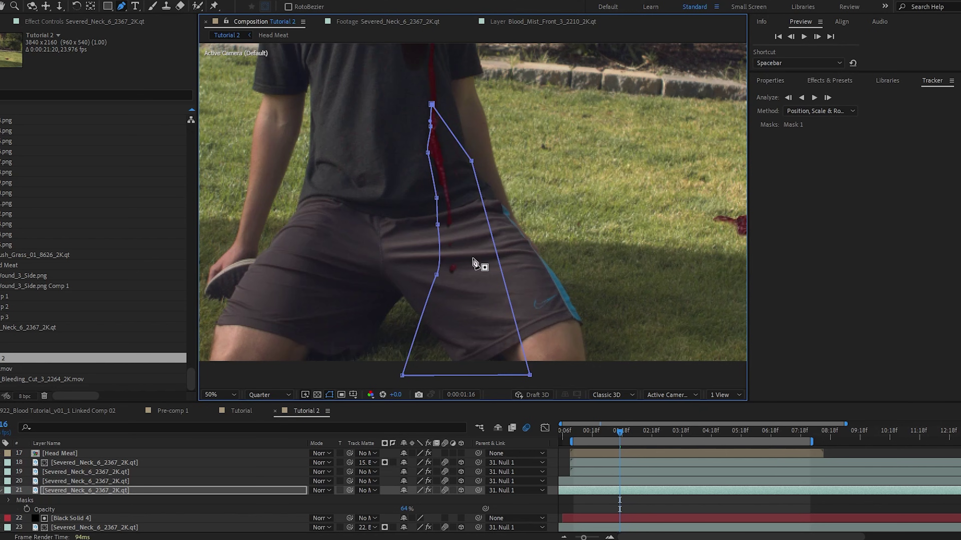
pyautogui.press('f')
pyautogui.click(426, 515)
pyautogui.write('15')
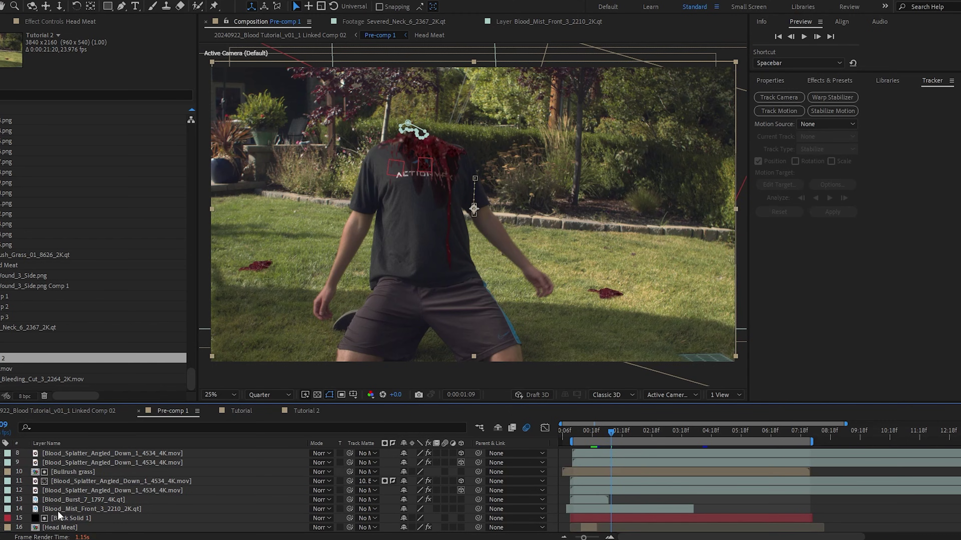
# Open comp 0001, mask the 0040.png meat chunk, and shrink it to 67%
pyautogui.doubleClick(58, 509)
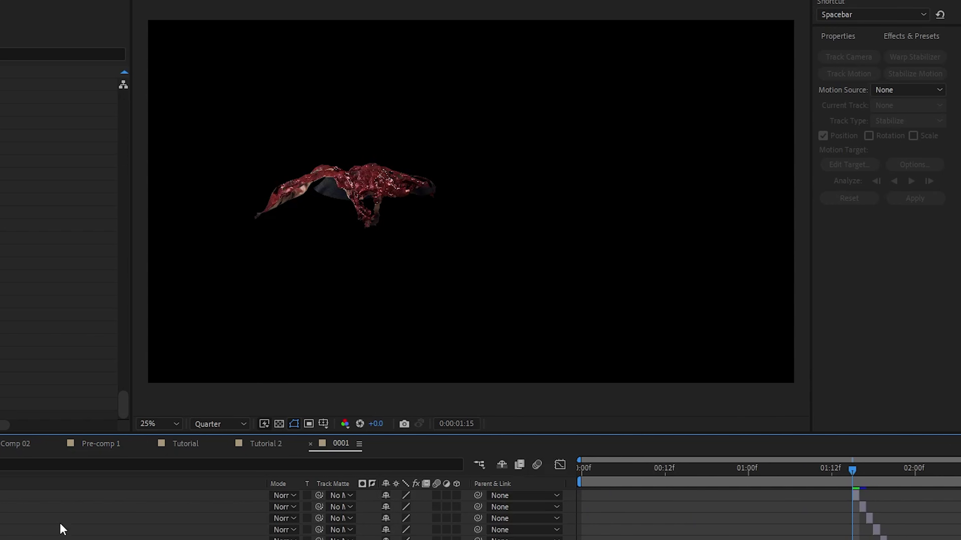
pyautogui.click(61, 523)
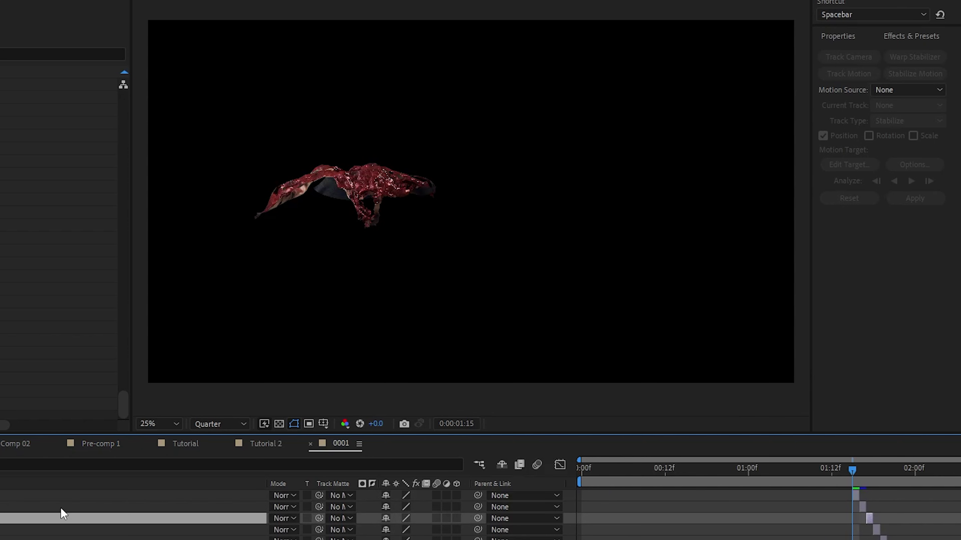
pyautogui.click(61, 508)
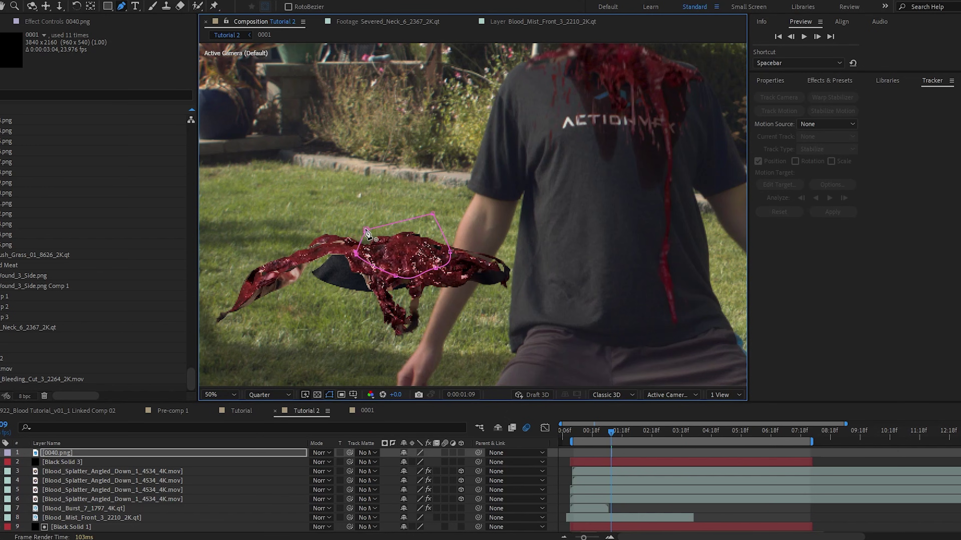
pyautogui.click(366, 231)
pyautogui.press('v')
pyautogui.press('s')
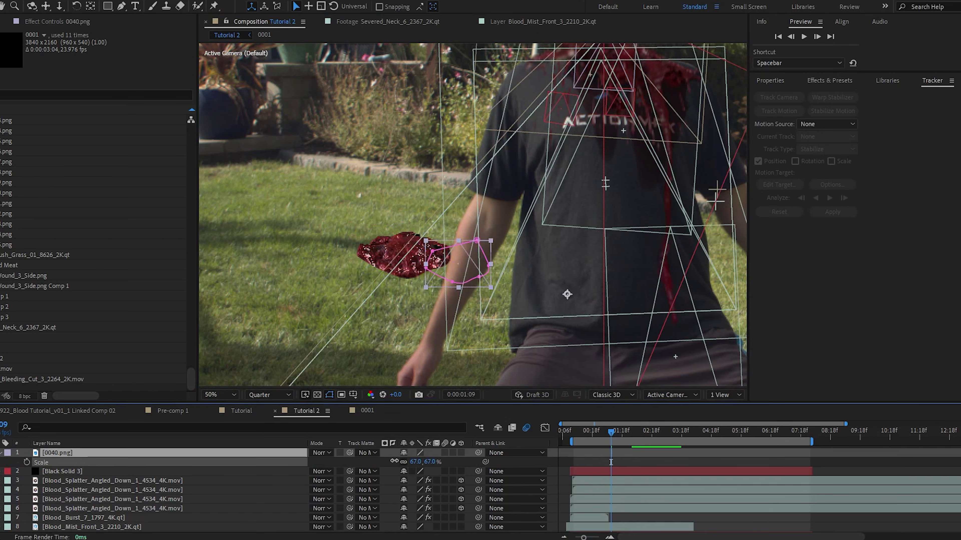
pyautogui.moveTo(416, 261); pyautogui.dragTo(310, 277)
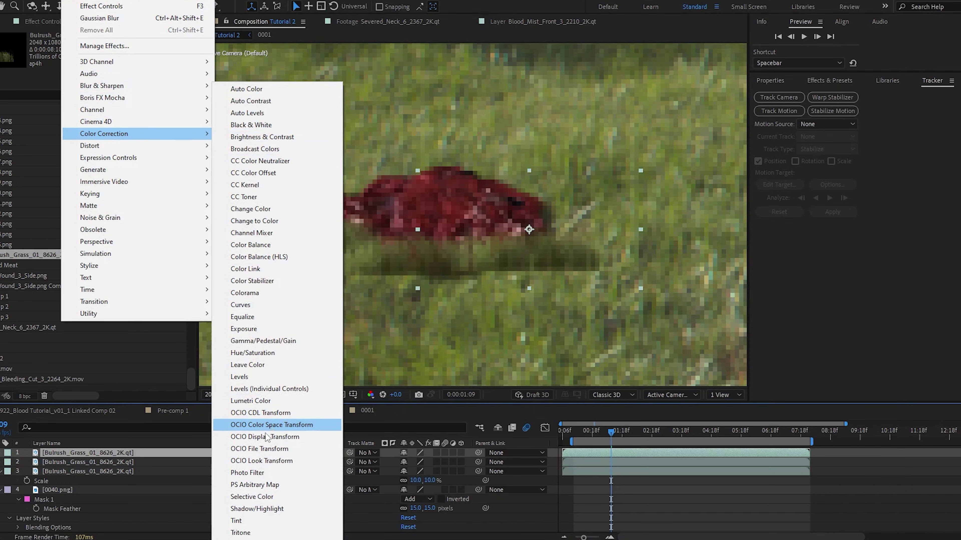
# Tint the bulrush grass with Map White To black and paste the Tint onto all three layers
pyautogui.click(236, 521)
pyautogui.click(91, 63)
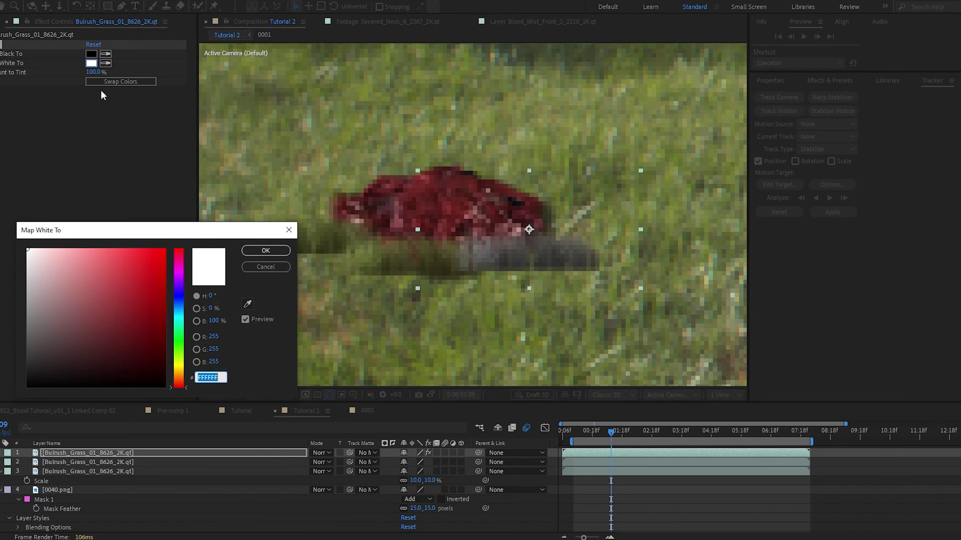
pyautogui.moveTo(118, 324); pyautogui.dragTo(252, 482)
pyautogui.press('Return')
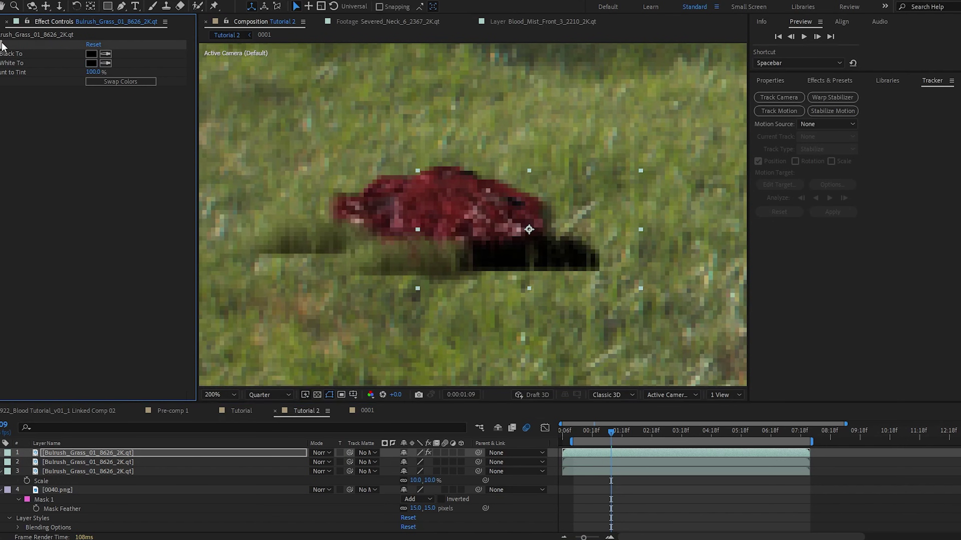
pyautogui.click(127, 462)
pyautogui.keyDown('shift'); pyautogui.click(126, 473); pyautogui.keyUp('shift')
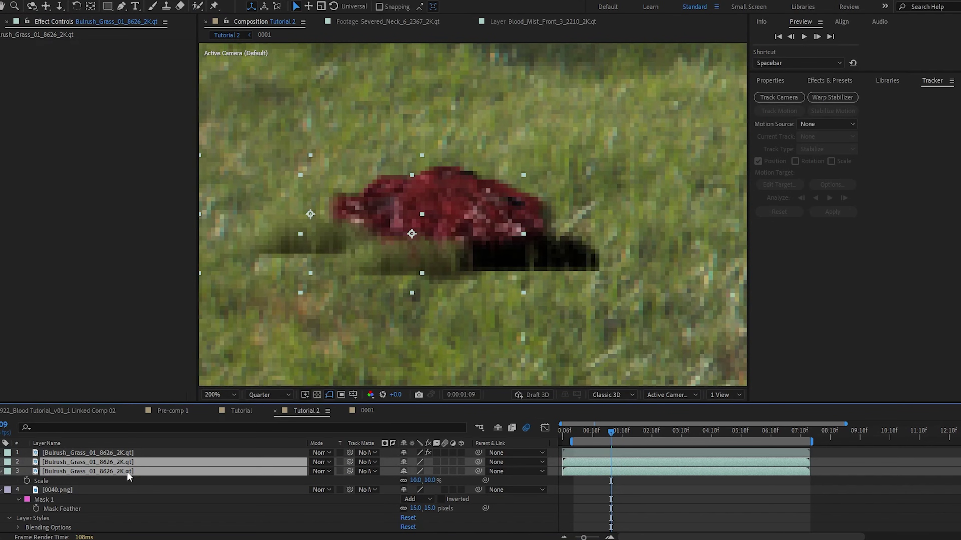
pyautogui.hotkey('ctrl', 'v')
# Nest the grass layers as Pre-comp 4 and set it as the 0040.png chunk's track matte
pyautogui.rightClick(128, 467)
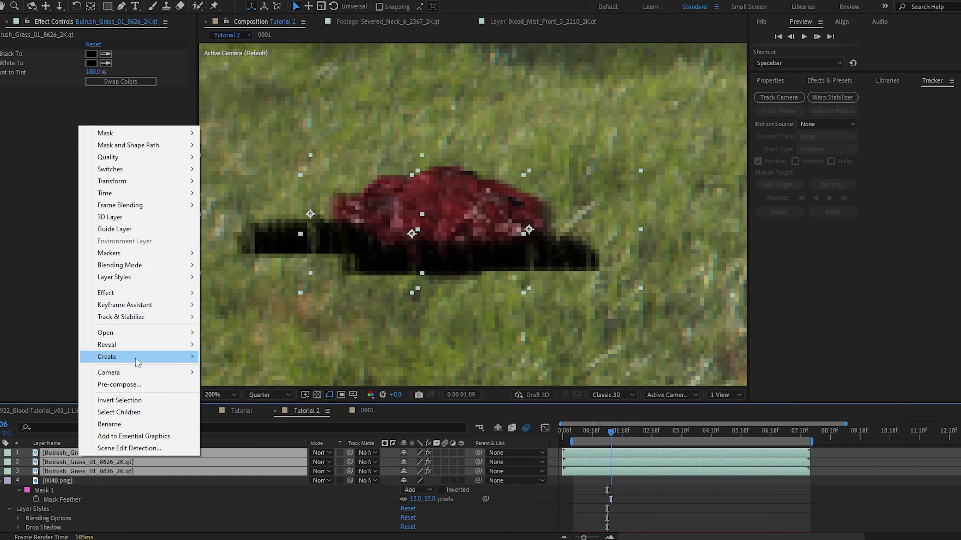
pyautogui.click(140, 385)
pyautogui.click(261, 462)
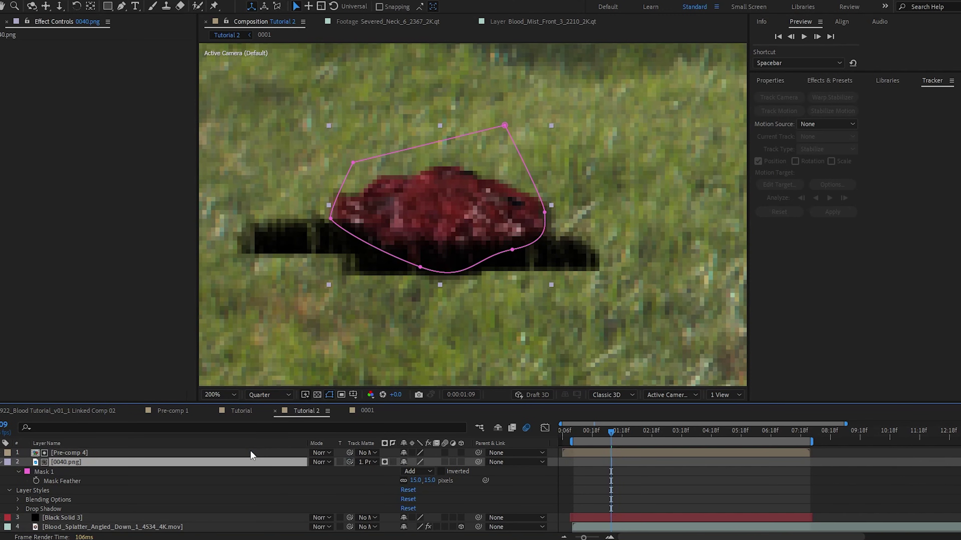
pyautogui.moveTo(350, 461); pyautogui.dragTo(252, 454)
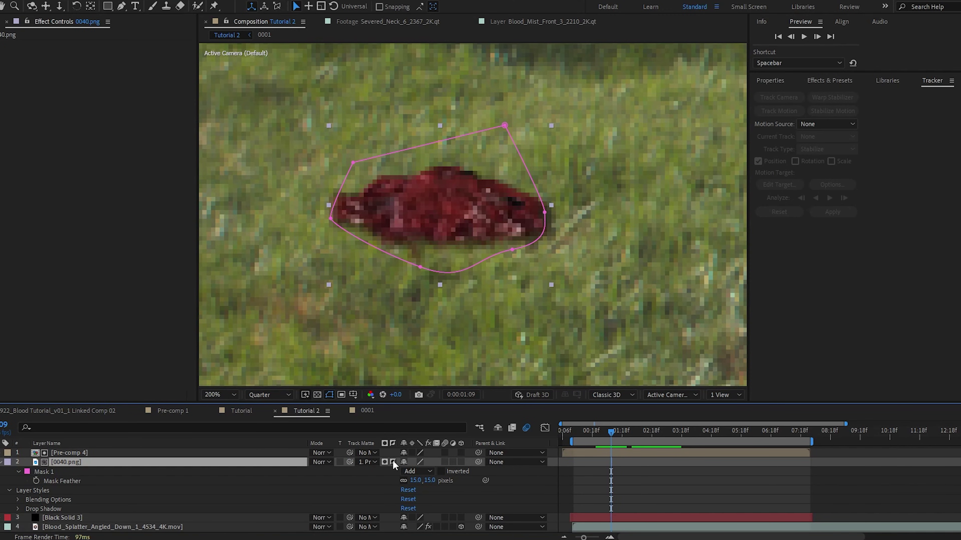